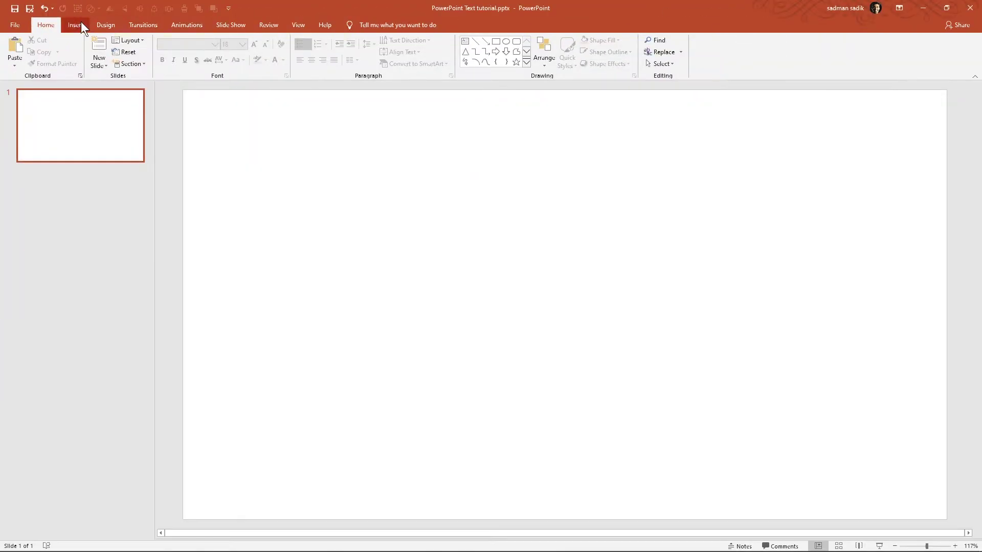
- Open the WordArt style gallery from the Insert ribbon
left_click(80, 23)
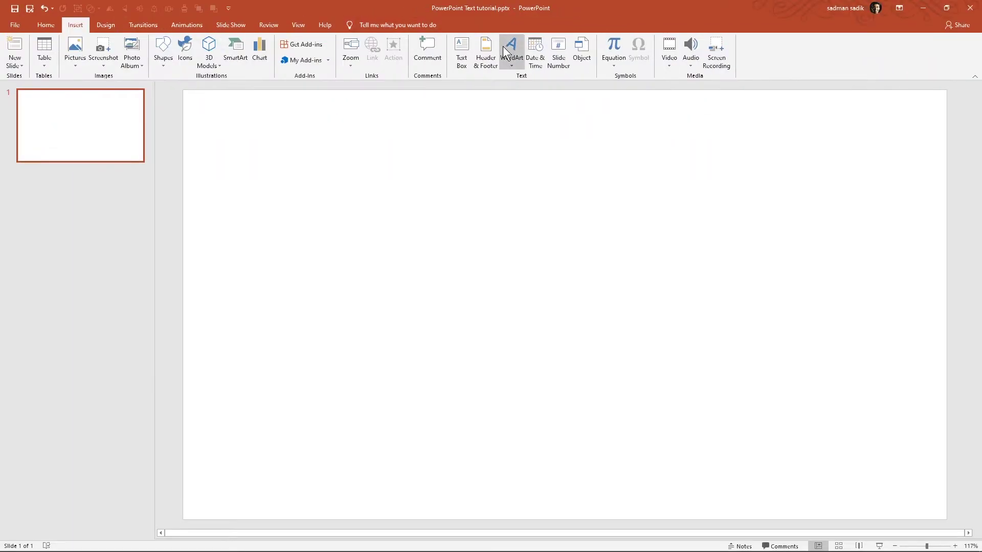
left_click(502, 46)
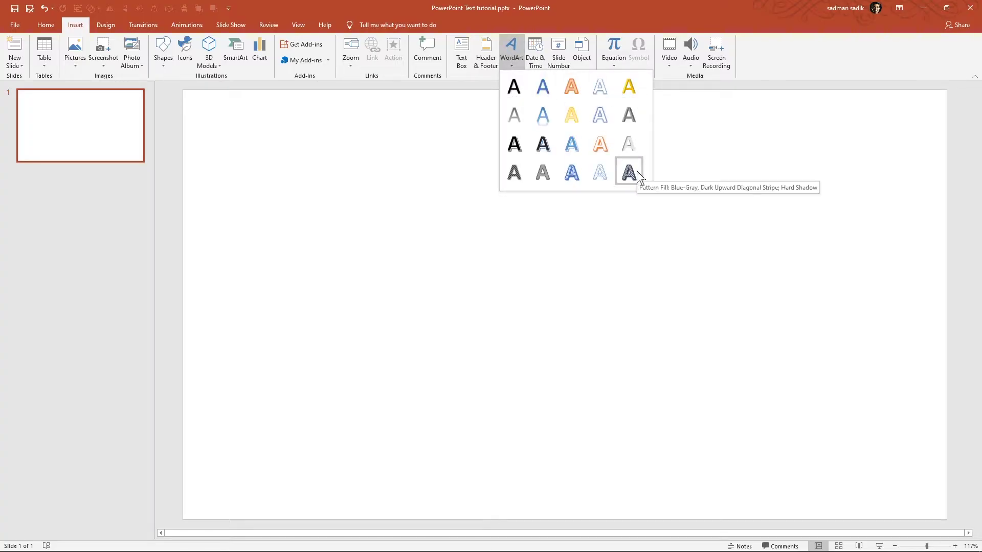
- Insert a 'Fill: Black, Text color 1; Shadow' WordArt box reading 'PowerPoint Pro'
left_click(514, 84)
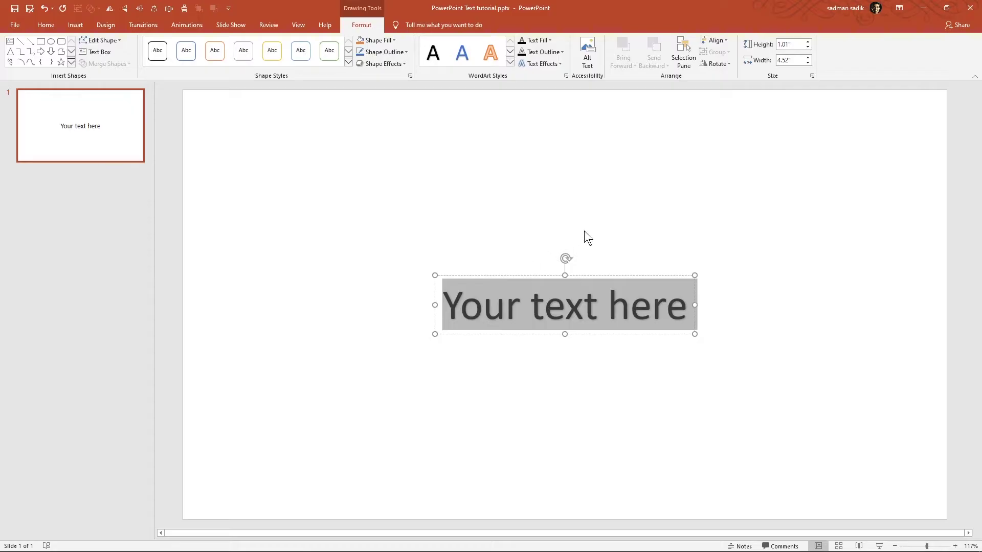
type("Powqe")
key("BackSpace")
key("BackSpace")
type("erp")
key("BackSpace")
type("Poi")
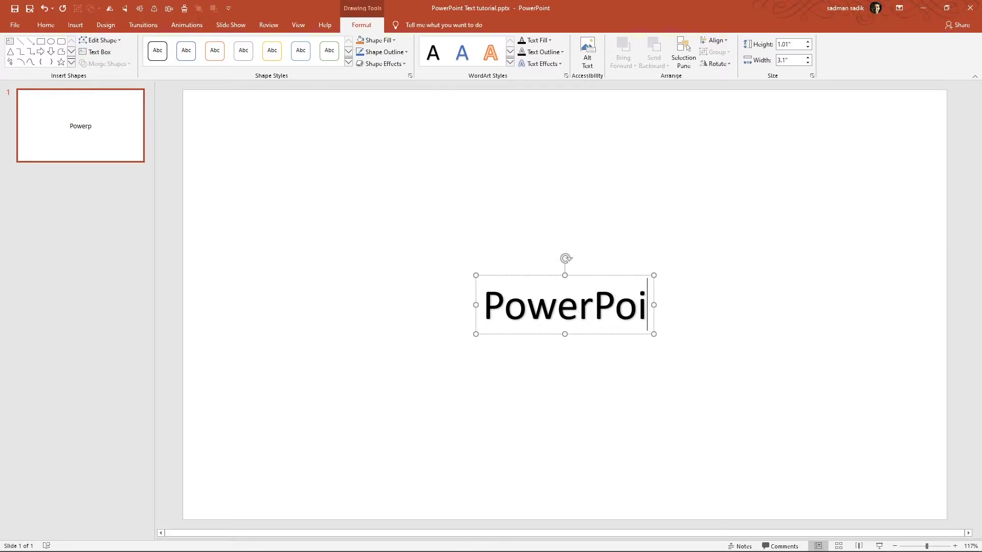
type("nt Pro")
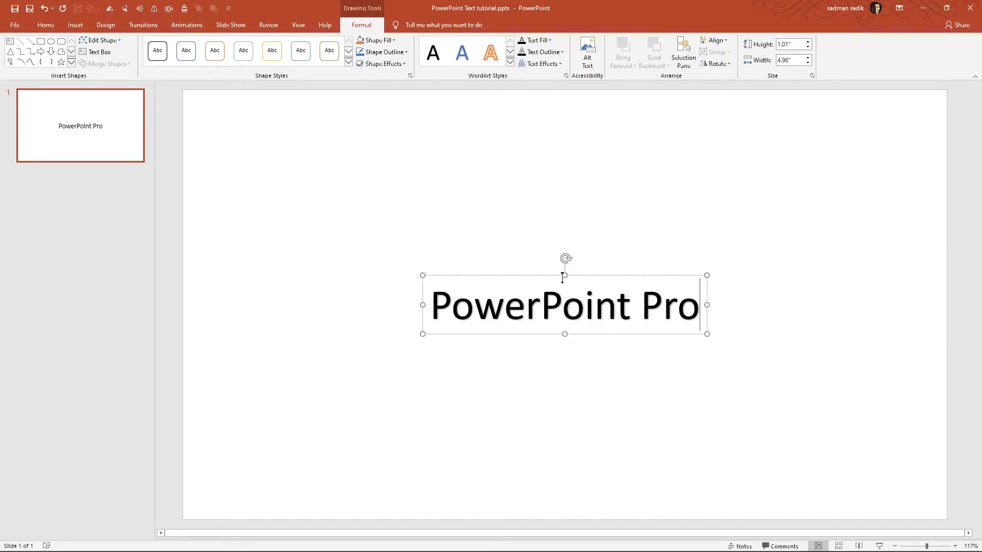
left_click(503, 250)
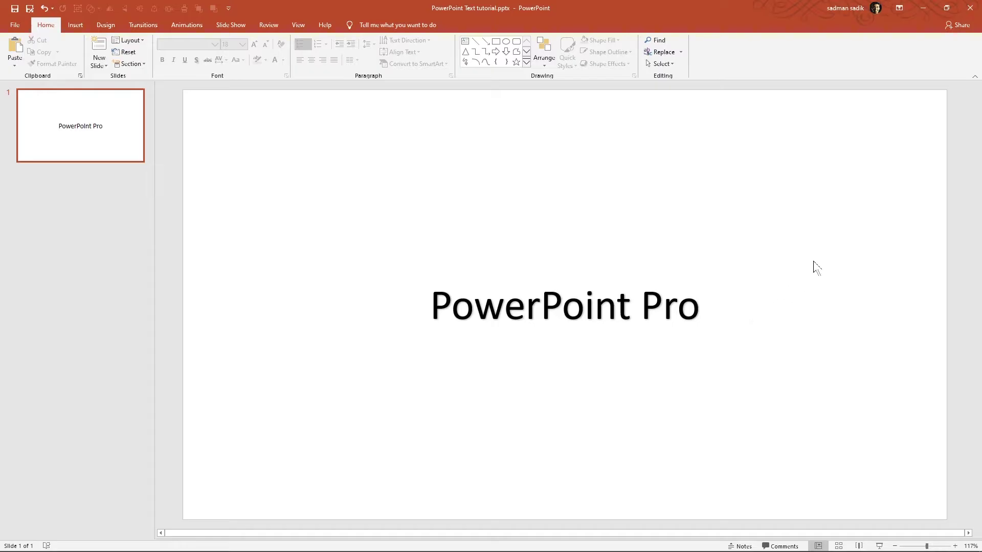
mouse_move(872, 168)
left_mouse_down()
mouse_move(572, 349)
mouse_move(417, 402)
mouse_move(256, 425)
left_mouse_up()
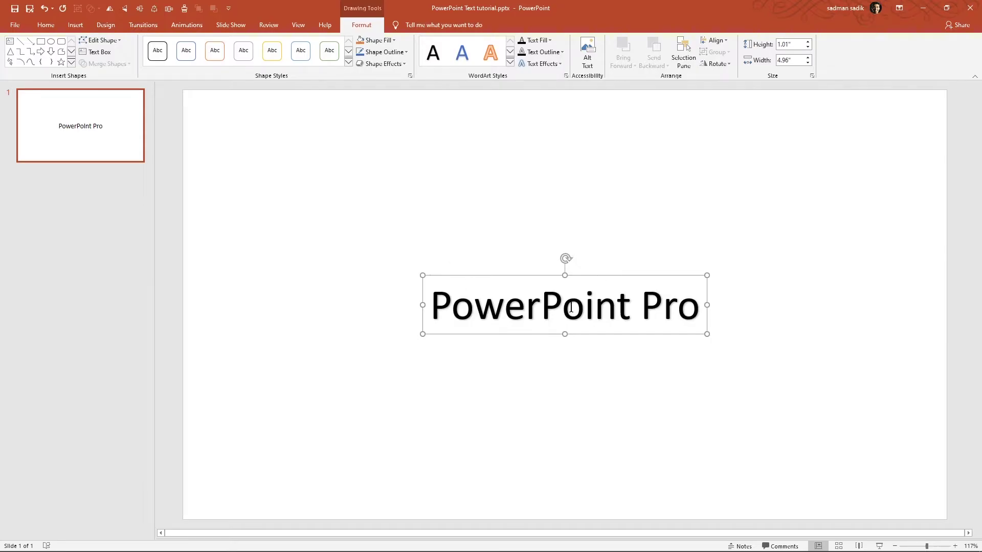
left_click_drag(431, 306, 687, 309)
left_click_drag(431, 306, 689, 310)
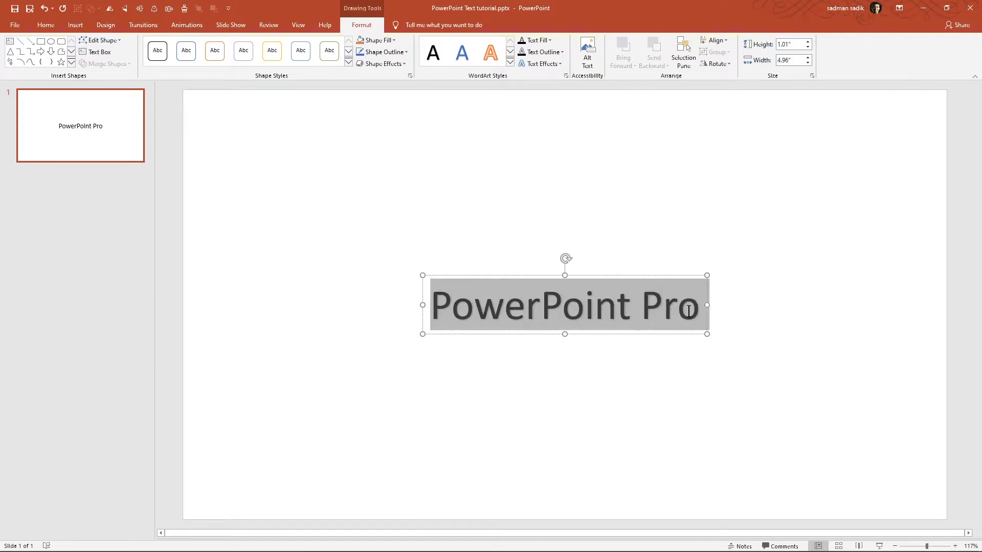
left_click(824, 228)
left_click_drag(853, 207, 273, 454)
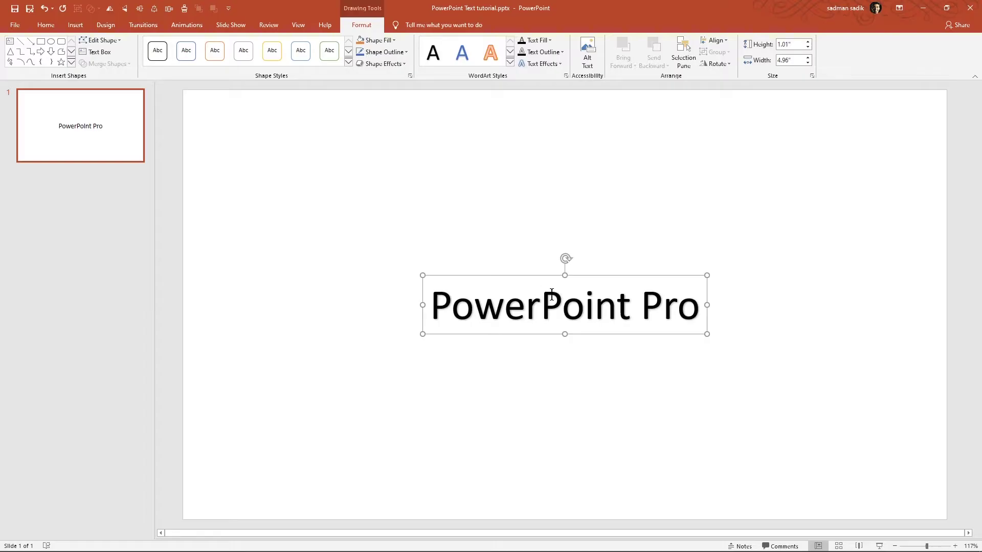
left_click(364, 44)
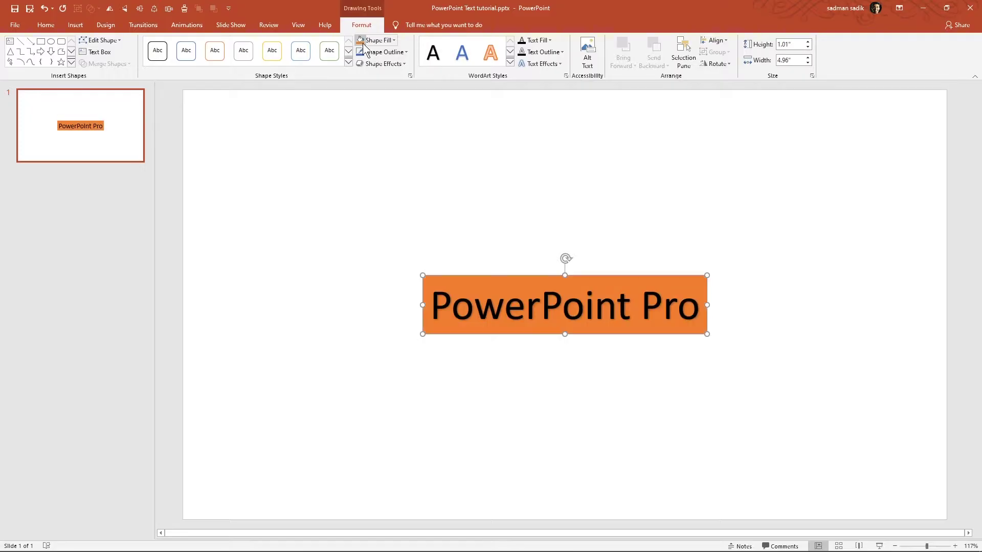
key("ctrl+z")
left_click(527, 175)
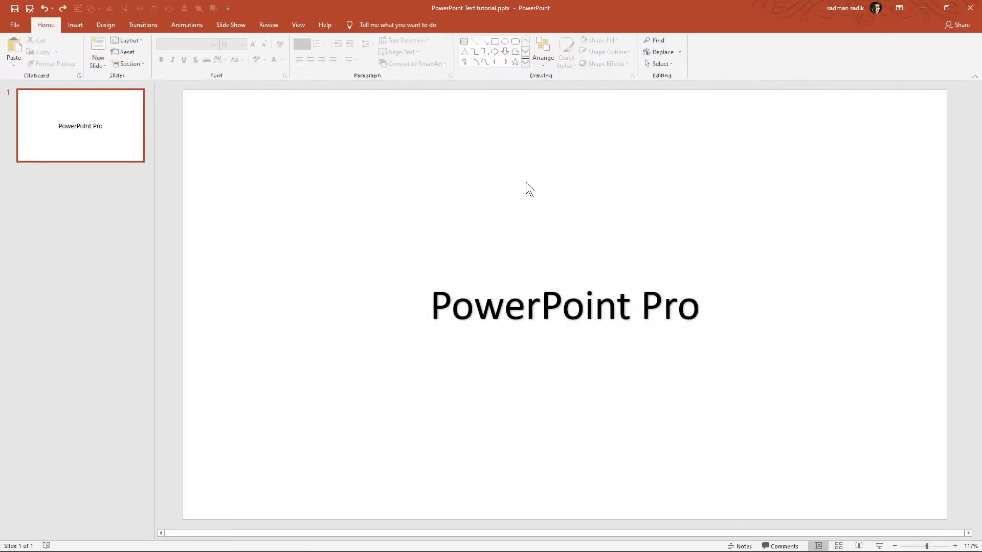
left_click(471, 322)
left_click(474, 240)
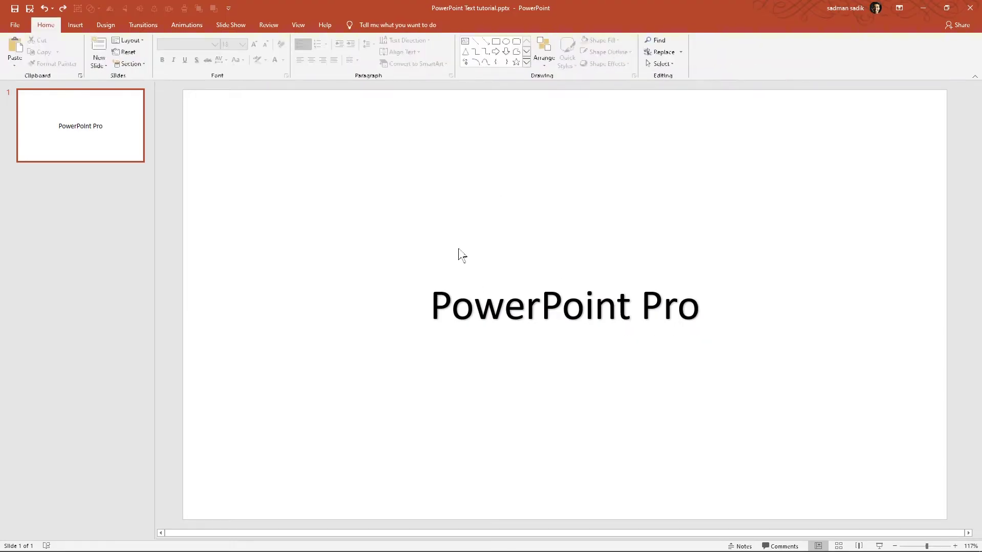
left_click_drag(383, 206, 785, 452)
left_click_drag(444, 315, 540, 317)
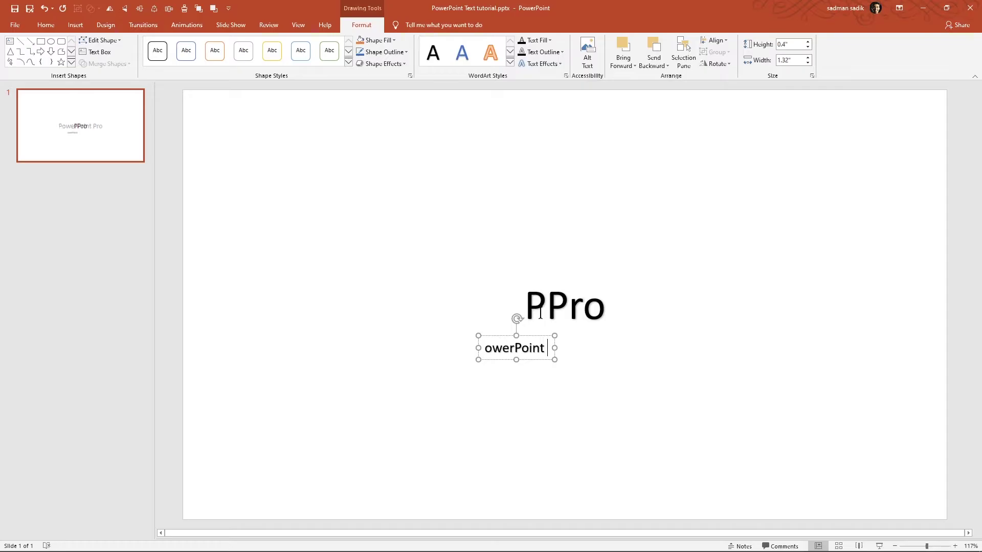
key("ctrl+z")
key("ctrl+z")
key("ctrl+z")
left_click(640, 371)
left_click(633, 306)
left_click_drag(615, 247, 526, 237)
key("ctrl+z")
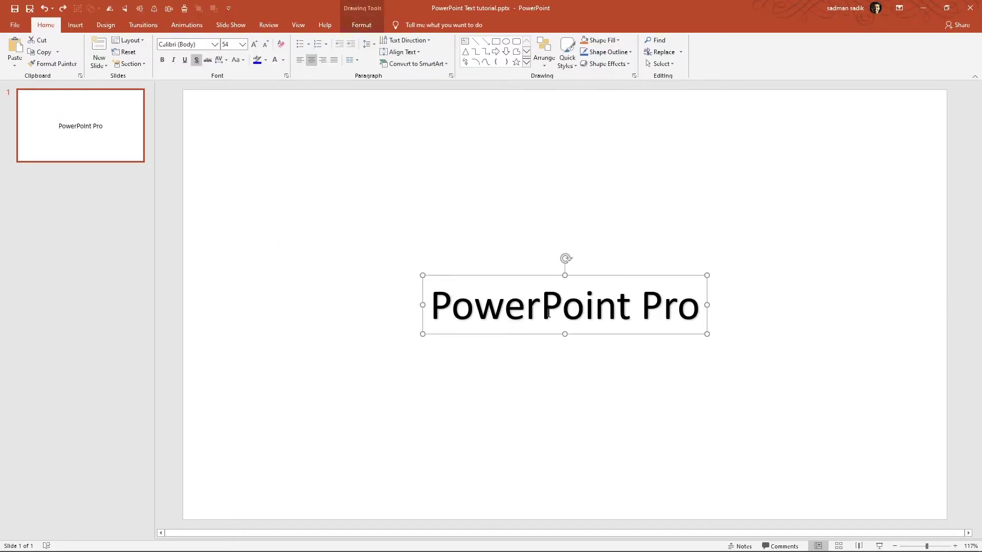
left_click(563, 310)
- Move the PowerPoint Pro title box up and to the left
left_click_drag(431, 307, 701, 307)
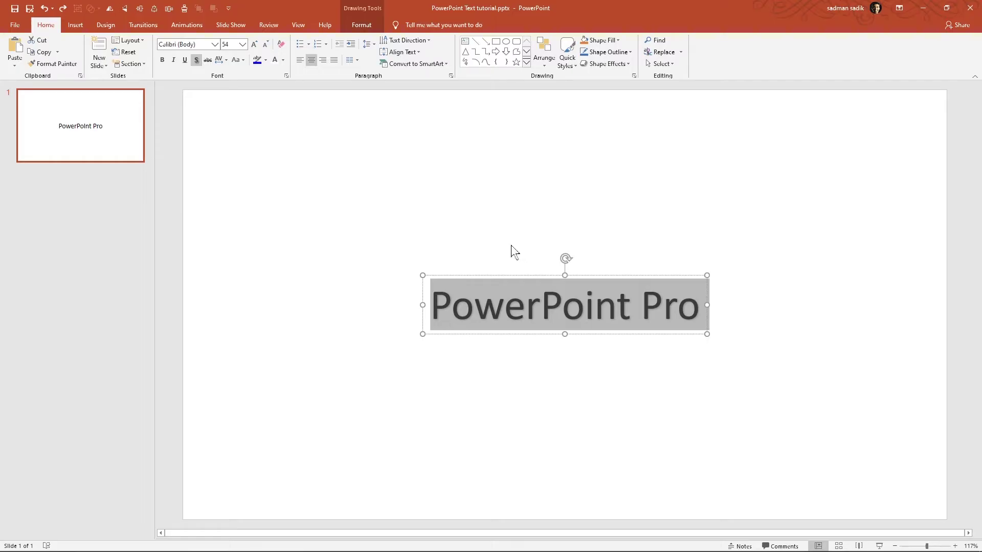
left_click(511, 280)
left_click_drag(513, 281, 429, 180)
- Make the title bold, undoing the trial italic and underline
left_click_drag(350, 214, 611, 216)
left_click(618, 199)
left_click(630, 199)
left_click(640, 199)
left_click(673, 201)
key("ctrl+z")
key("ctrl+z")
key("ctrl+z")
left_click(673, 198)
- Reselect the whole title text and check the Shape Format options before returning to Home
left_click(626, 184)
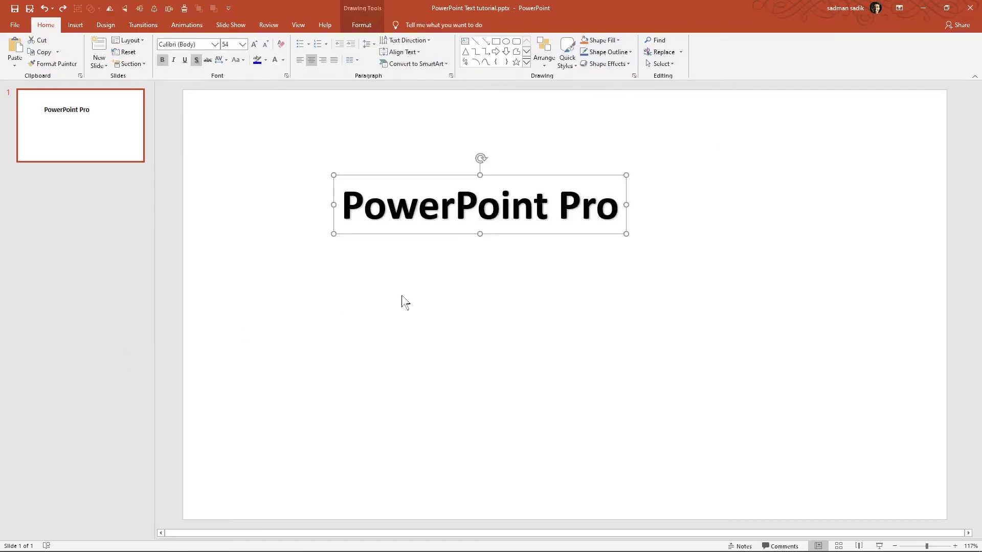
left_click_drag(341, 205, 619, 211)
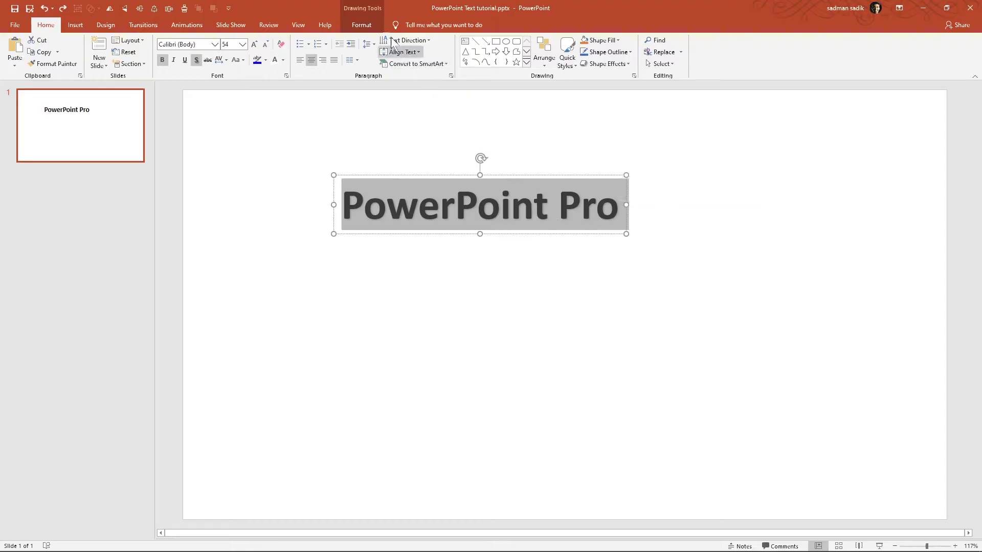
left_click(363, 26)
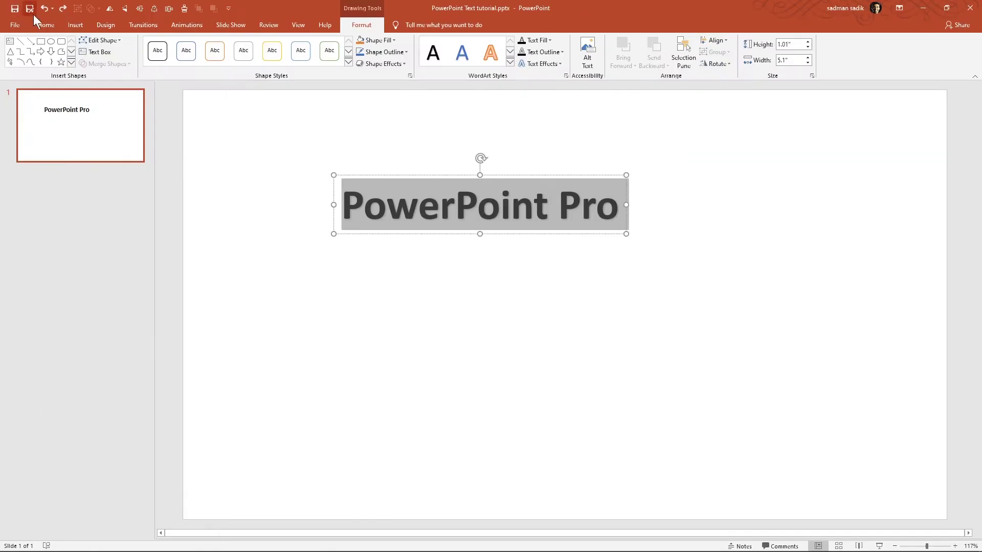
left_click(134, 79)
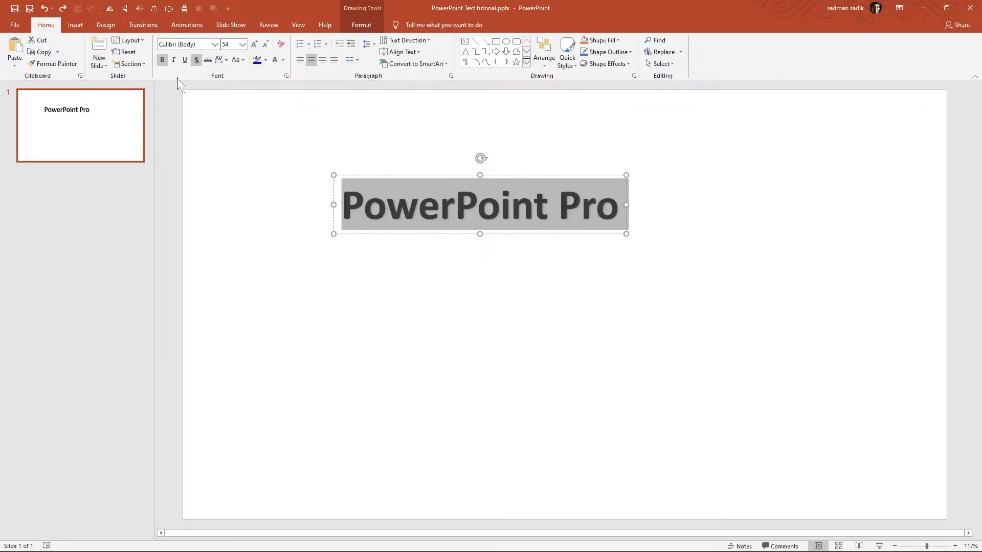
- Place the title in the top-left corner and remove its bold and text shadow
left_click_drag(344, 174, 482, 124)
left_click(201, 91)
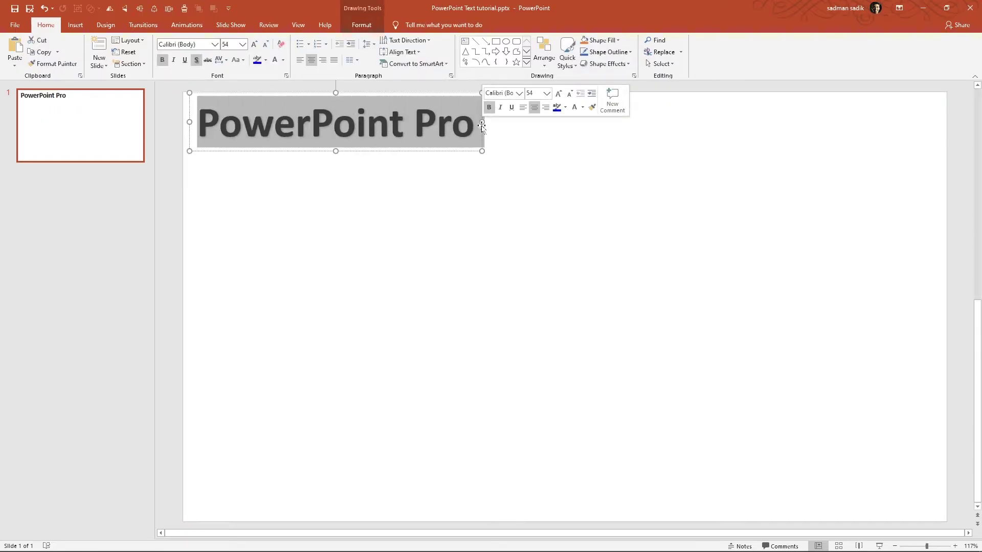
left_click(163, 60)
left_click(172, 61)
left_click(185, 60)
left_click(196, 60)
- Clear the trial underline and italic, and toggle strikethrough on then off
left_click(185, 60)
left_click(174, 61)
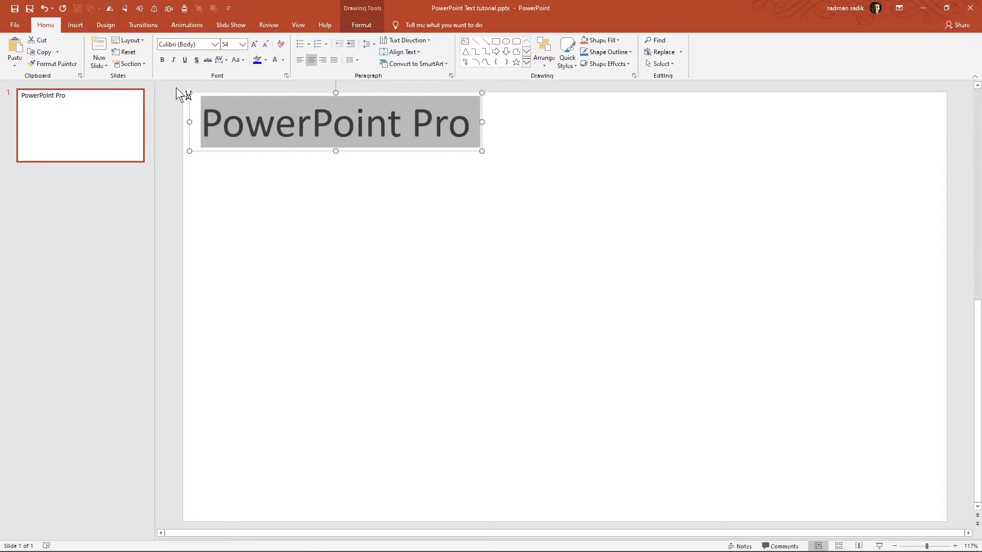
left_click(208, 60)
left_click(209, 60)
left_click(220, 60)
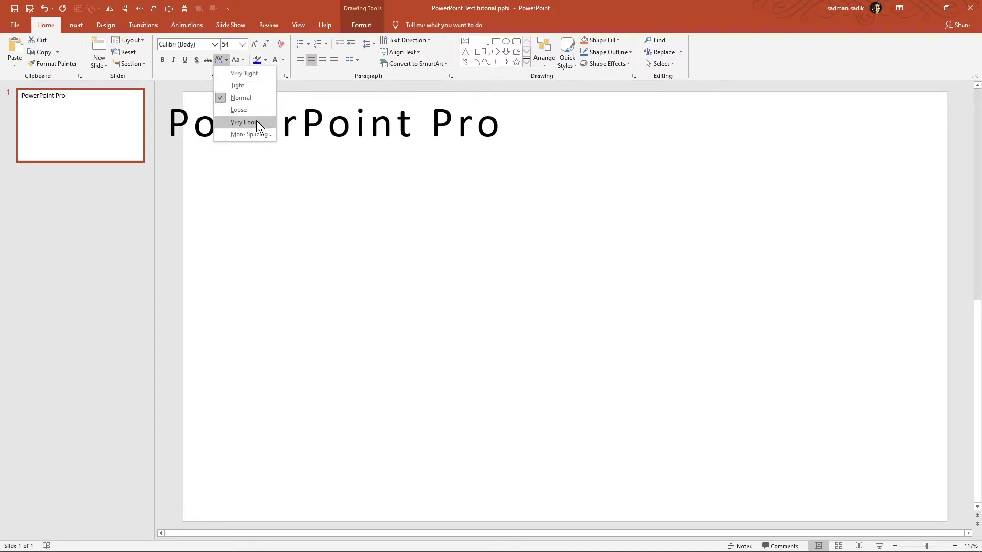
left_click(255, 135)
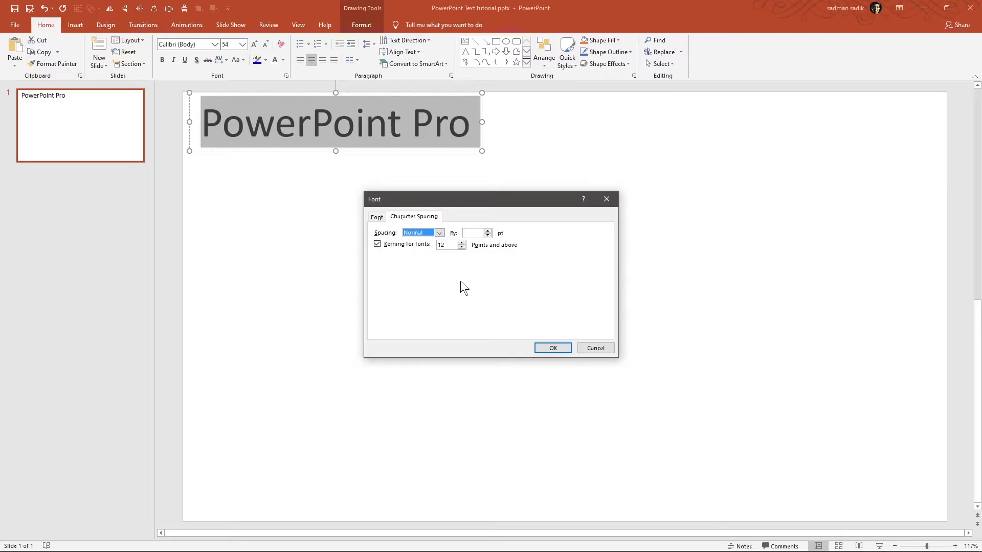
left_click(569, 348)
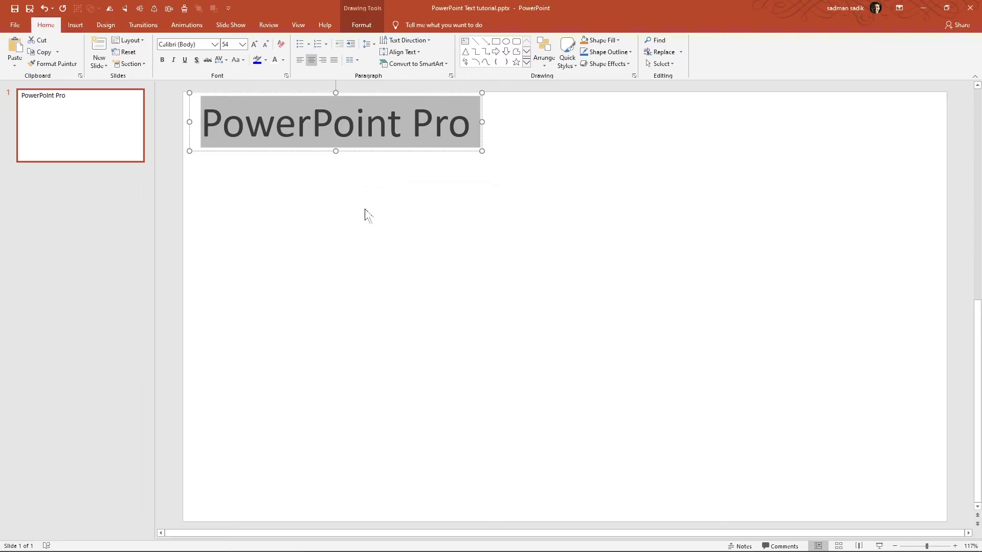
left_click(239, 60)
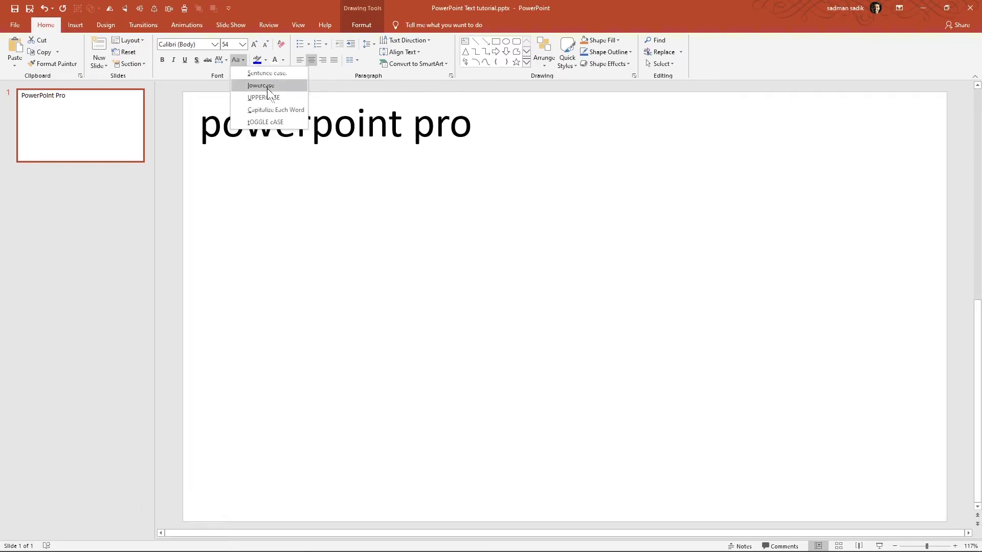
- Duplicate the title into five copies spaced evenly down the slide
left_click(440, 97)
left_click_drag(440, 96, 769, 391)
left_click_drag(887, 108, 307, 445)
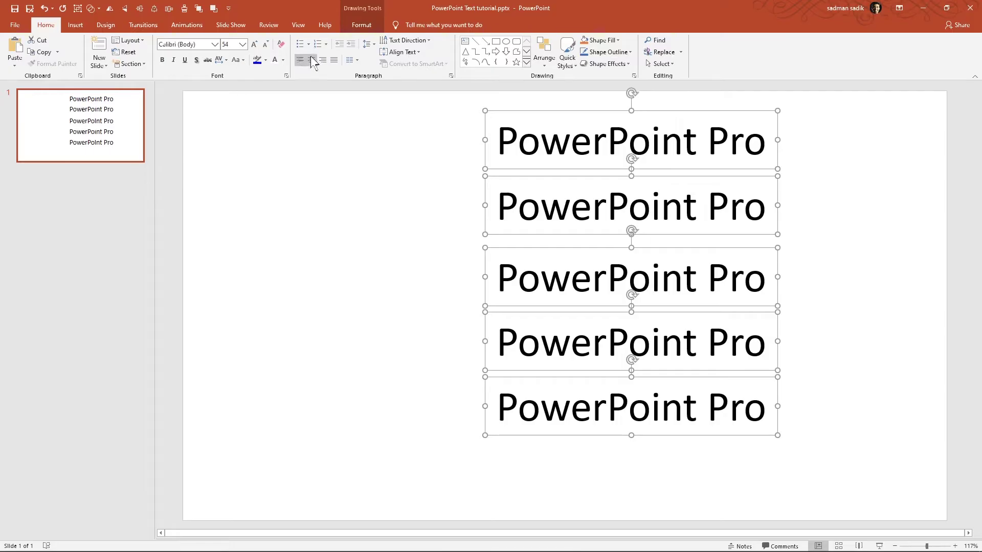
left_click(184, 8)
key("Escape")
- Set the top line to Sentence case and the second line to lowercase
left_click(560, 141)
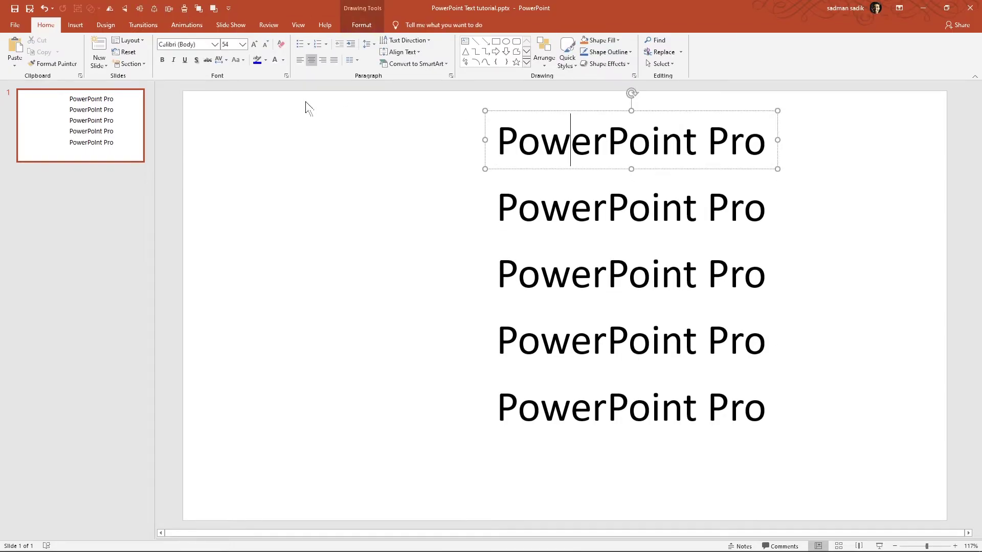
key("ctrl+a")
left_click(241, 60)
left_click(255, 72)
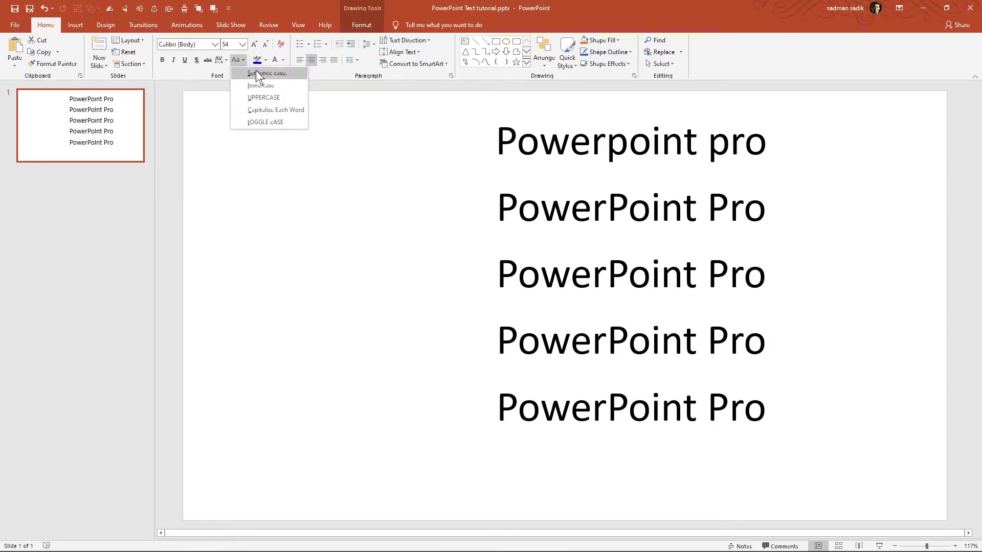
left_click(572, 207)
key("ctrl+a")
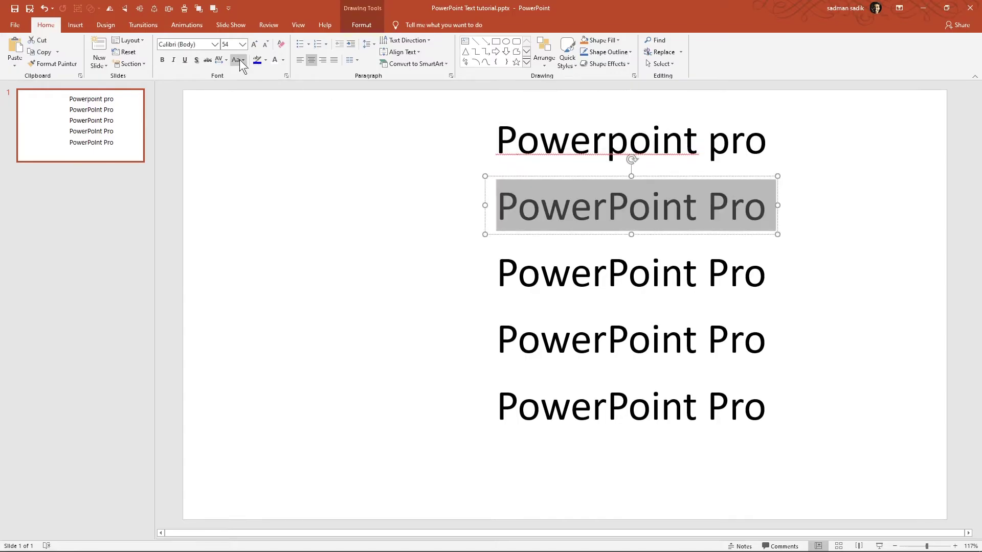
left_click(238, 61)
left_click(254, 86)
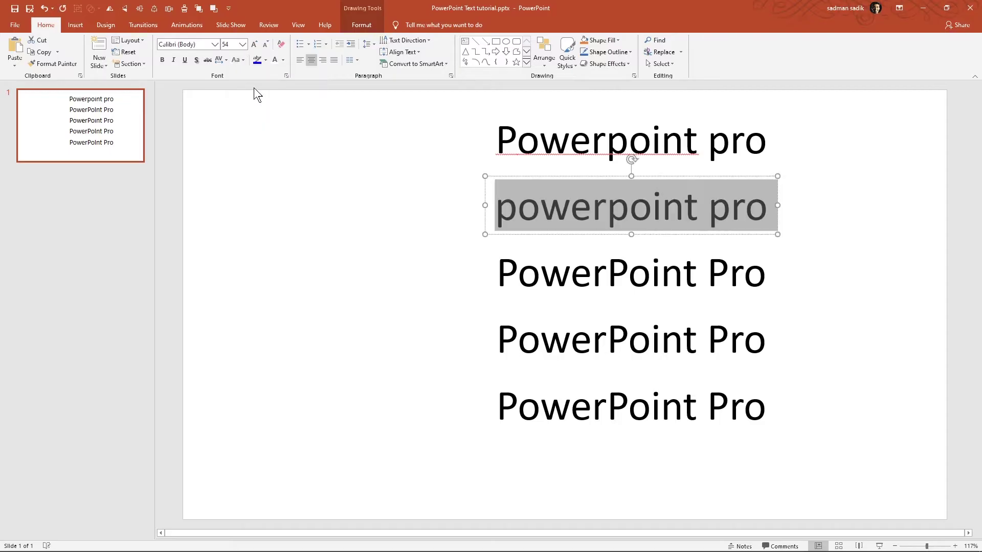
- Make the third line UPPERCASE and apply Capitalize Each Word to the fourth line
left_click(569, 277)
key("ctrl+a")
left_click(241, 61)
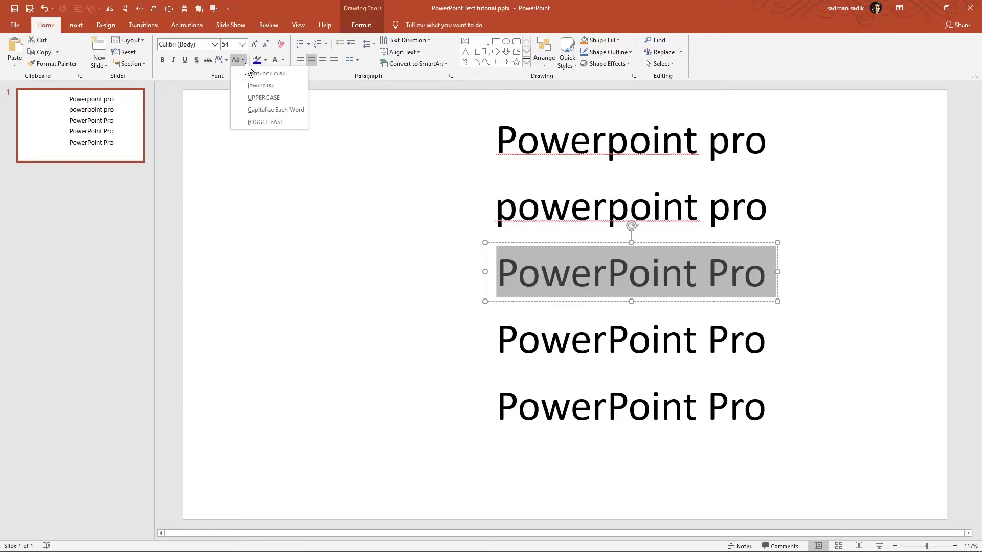
left_click(268, 99)
left_click(566, 343)
key("ctrl+a")
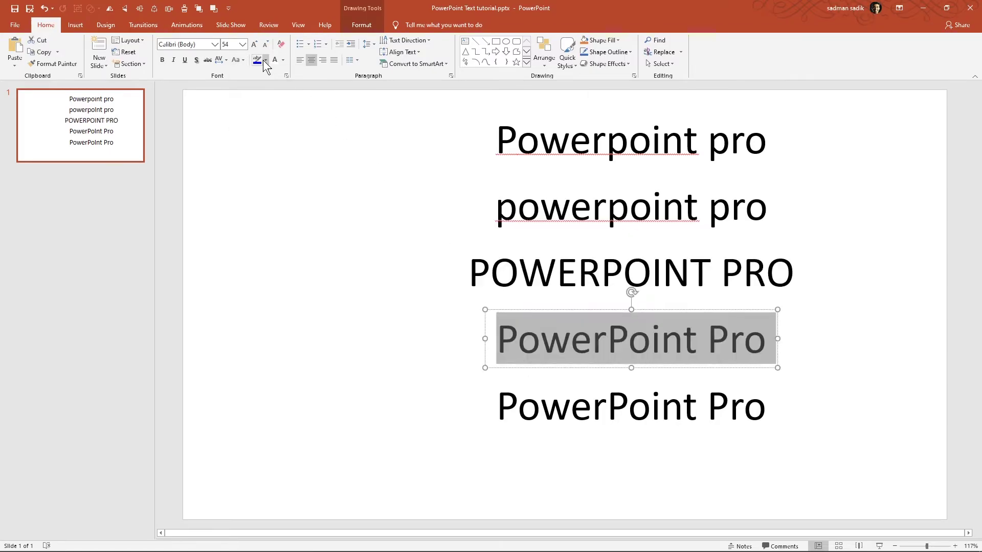
left_click(246, 61)
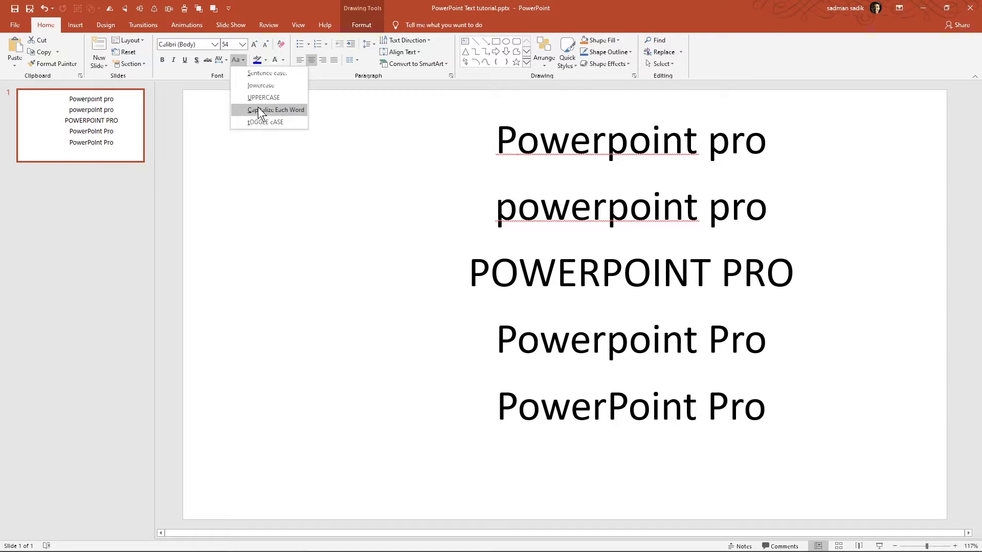
left_click(257, 107)
- Apply tOGGLE cASE twice to the fifth line, leaving it as 'PowerPoint Pro'
left_click(698, 339)
left_click_drag(708, 340, 719, 341)
left_click(540, 406)
left_click_drag(366, 361, 861, 505)
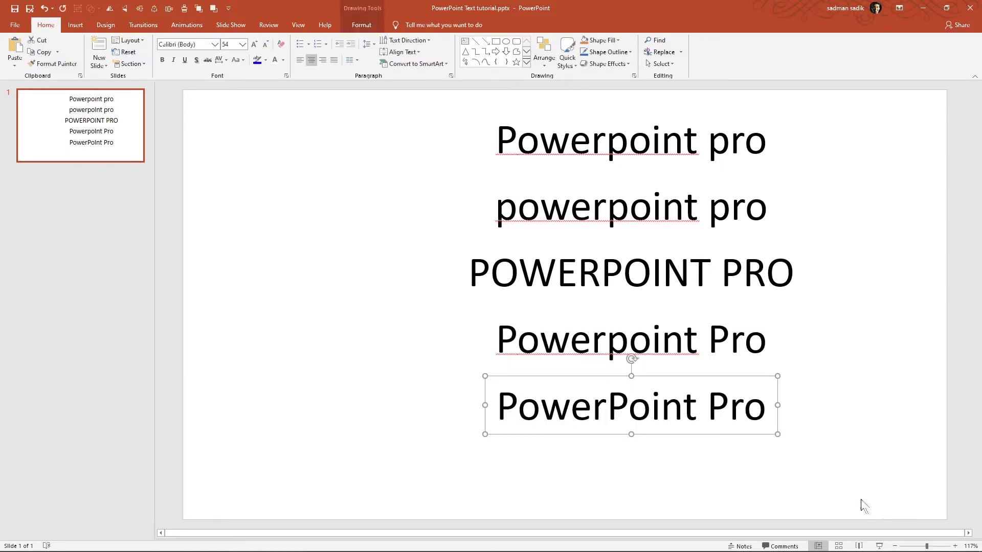
left_click(237, 60)
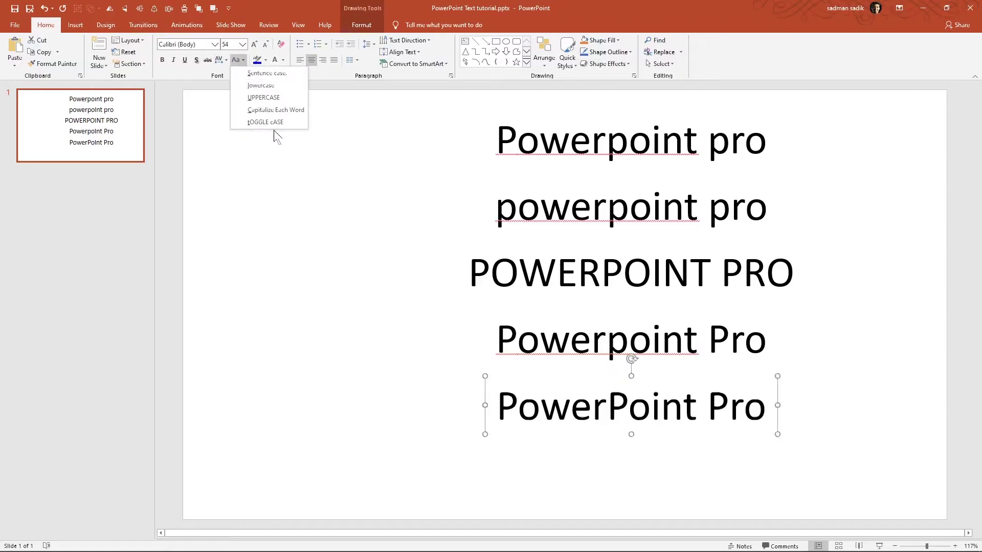
left_click(275, 124)
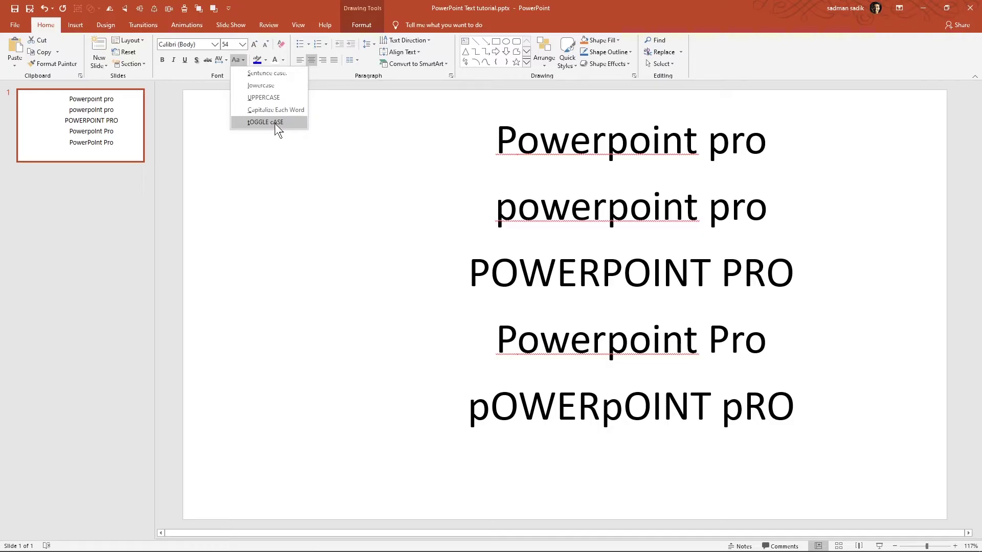
left_click(274, 124)
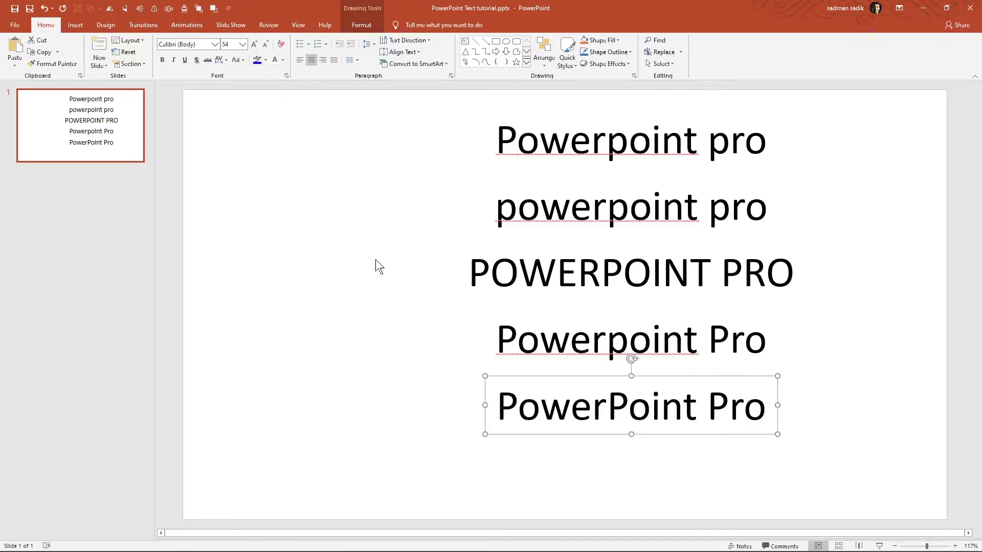
- Delete every box except 'Powerpoint pro' and move that box to the top-left
left_click_drag(381, 109, 852, 399)
left_click_drag(399, 184, 974, 530)
key("Delete")
left_click(613, 200)
left_click(605, 177)
key("Delete")
left_click(578, 160)
left_click_drag(579, 160, 281, 156)
- Try blue, yellow and cyan text highlights on the title, including the highlighter pen
left_click_drag(210, 130, 490, 130)
left_click(254, 61)
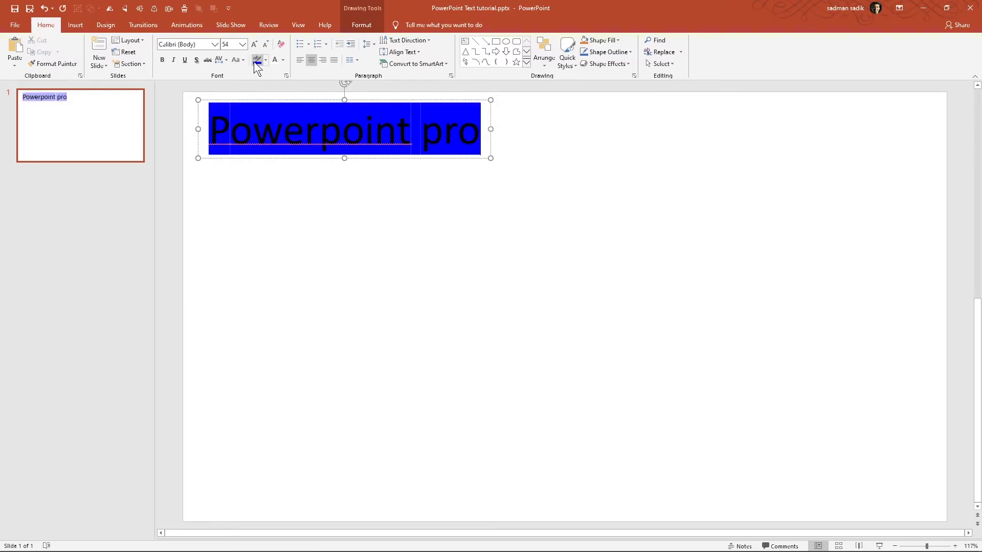
left_click(266, 61)
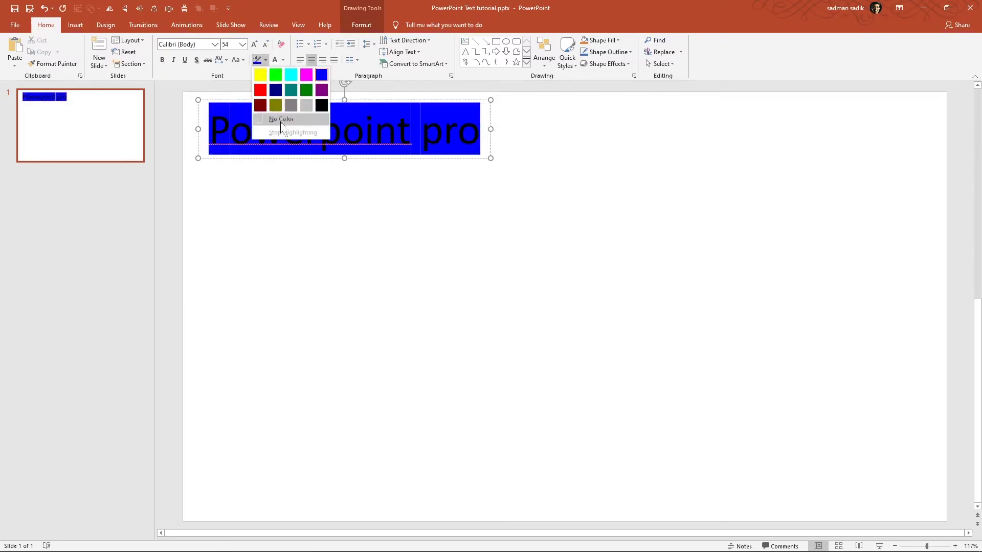
left_click(260, 75)
left_click(257, 60)
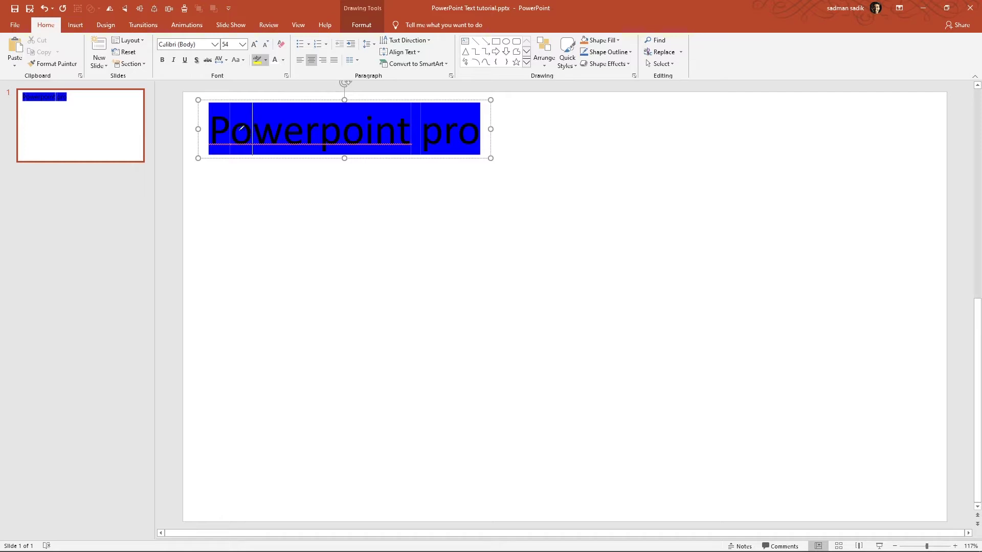
left_click_drag(212, 125, 479, 131)
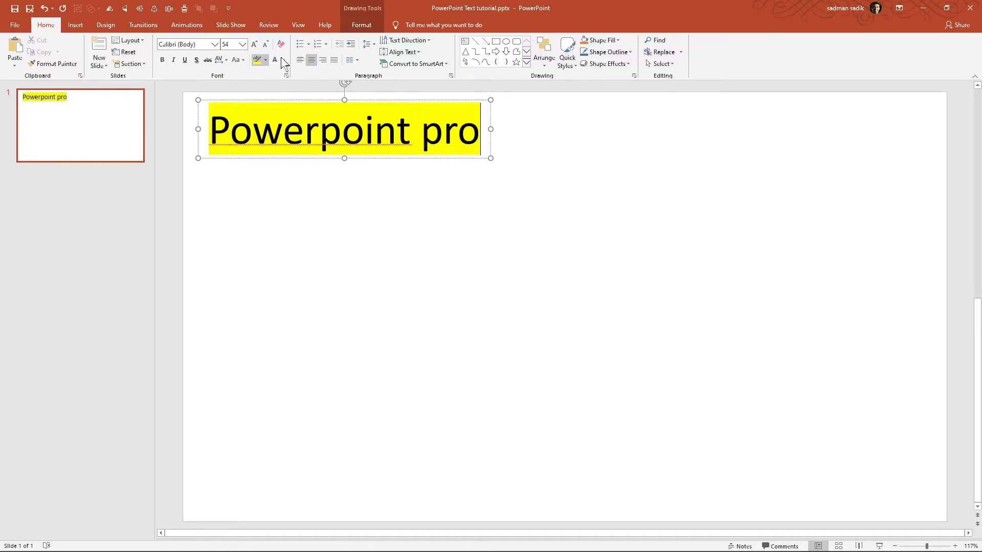
left_click(266, 60)
left_click(286, 79)
- Change the title's highlight from cyan to teal
left_click(228, 132)
left_click_drag(209, 131, 502, 136)
left_click(257, 60)
left_click(266, 60)
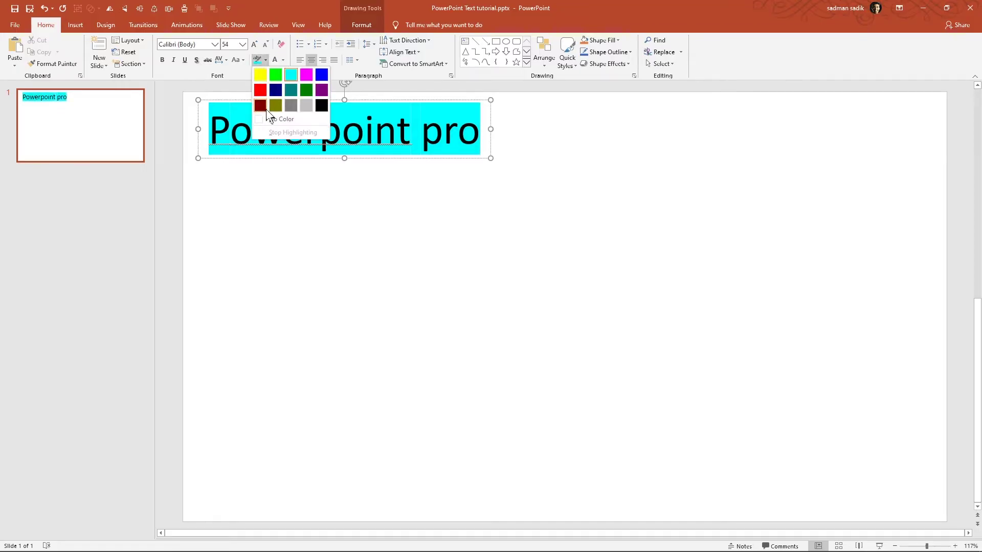
left_click(274, 107)
left_click(265, 60)
left_click(289, 93)
left_click(252, 127)
left_click_drag(209, 129, 483, 132)
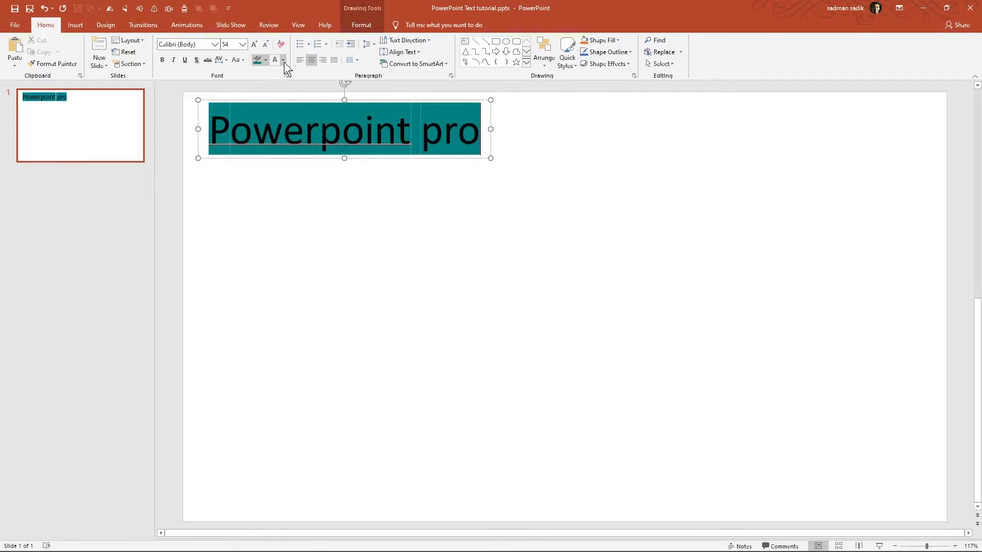
- Recolour the title text white and select the whole text box
left_click(303, 125)
left_click(289, 116)
left_click_drag(208, 134, 500, 134)
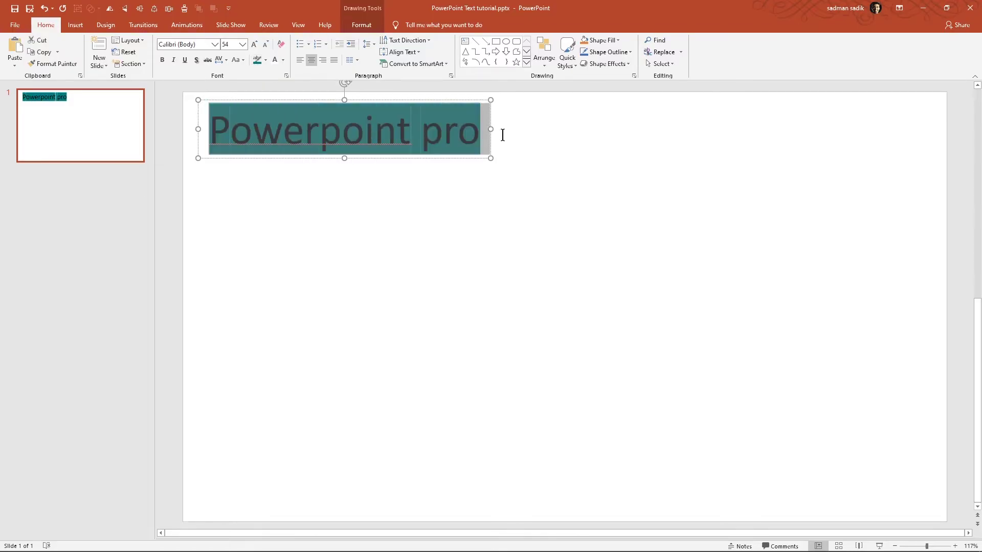
left_click(284, 61)
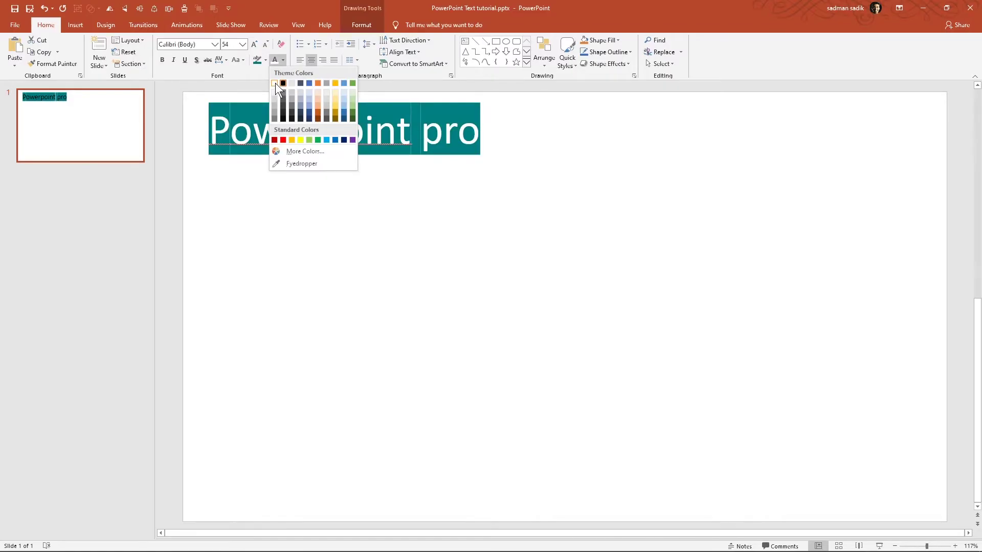
left_click(275, 82)
left_click(370, 201)
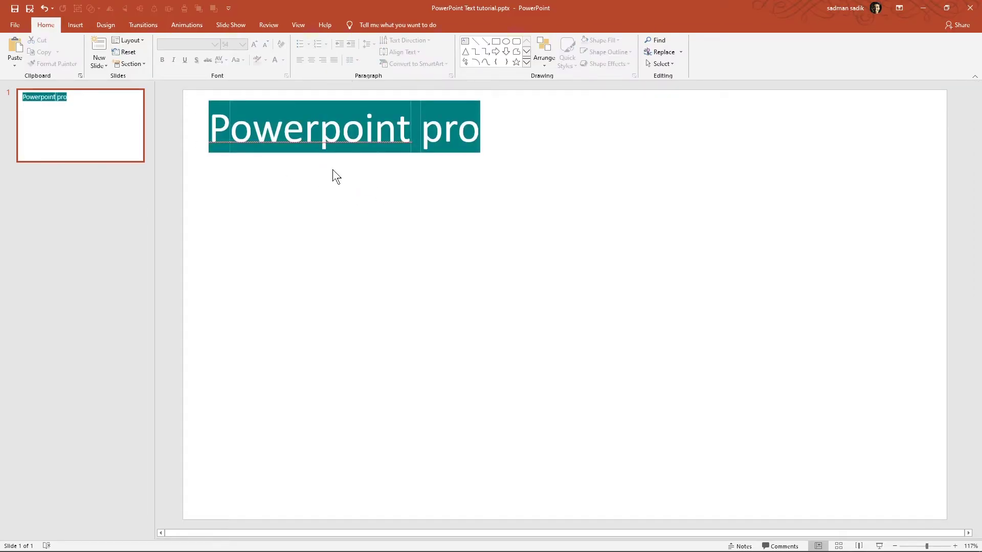
left_click(410, 160)
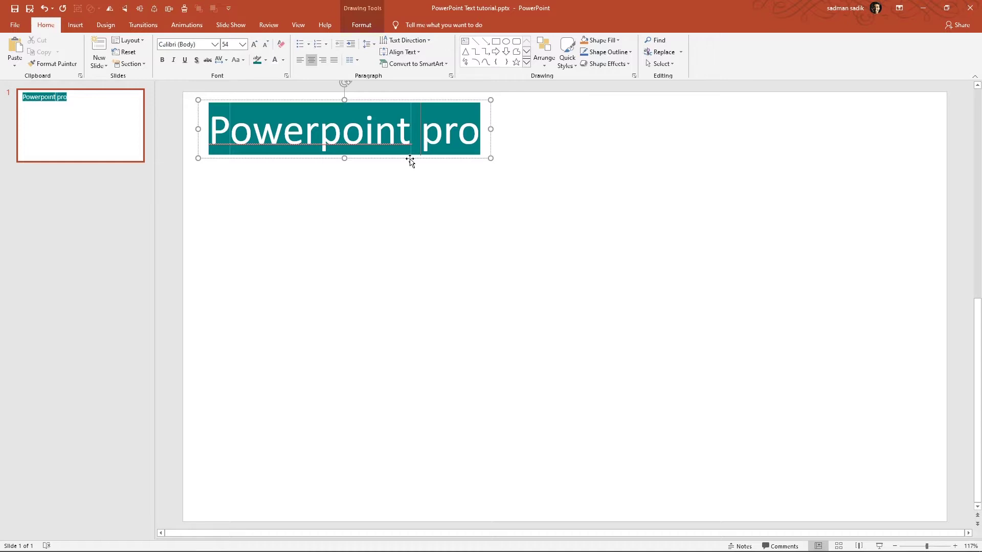
key("Escape")
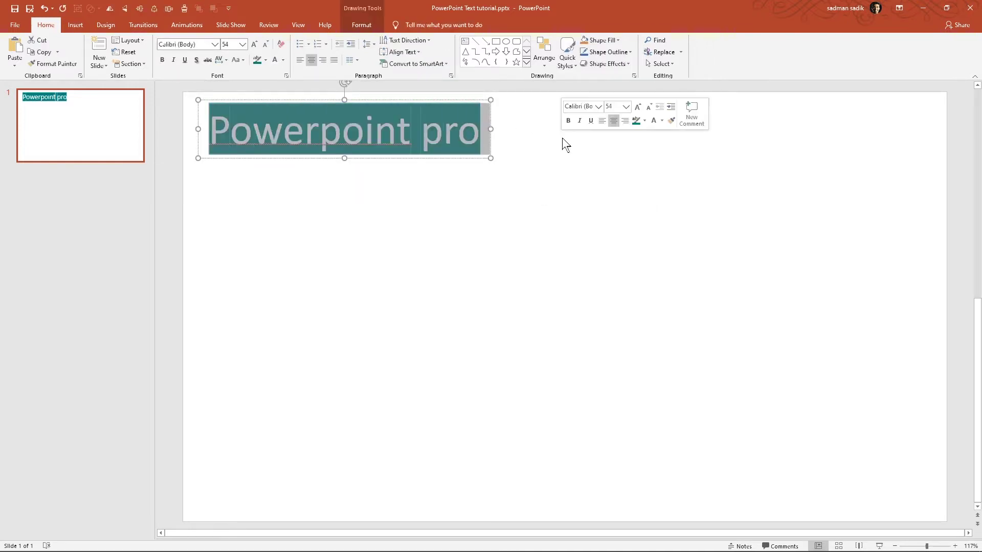
- Clear all formatting from the title and move it down toward the slide centre
left_click(282, 46)
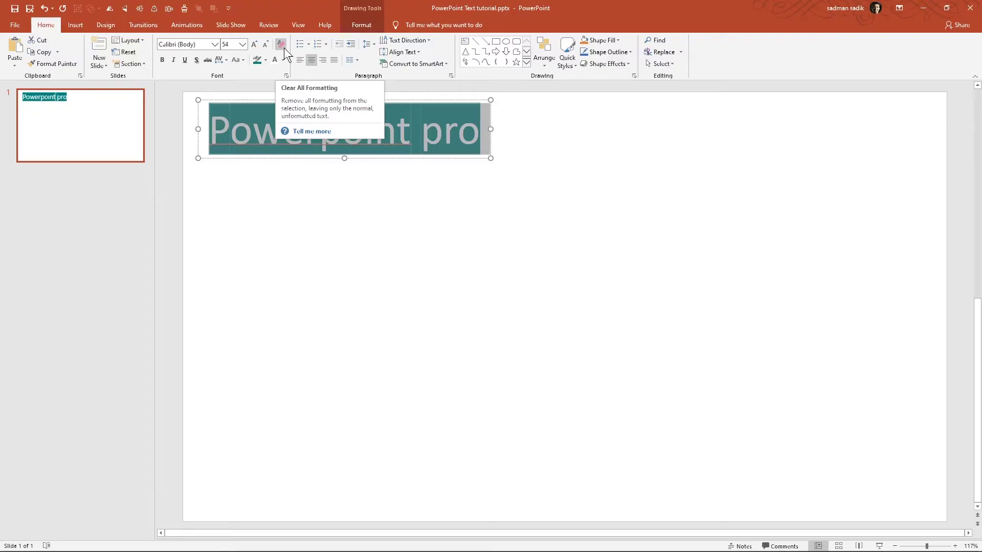
left_click(283, 48)
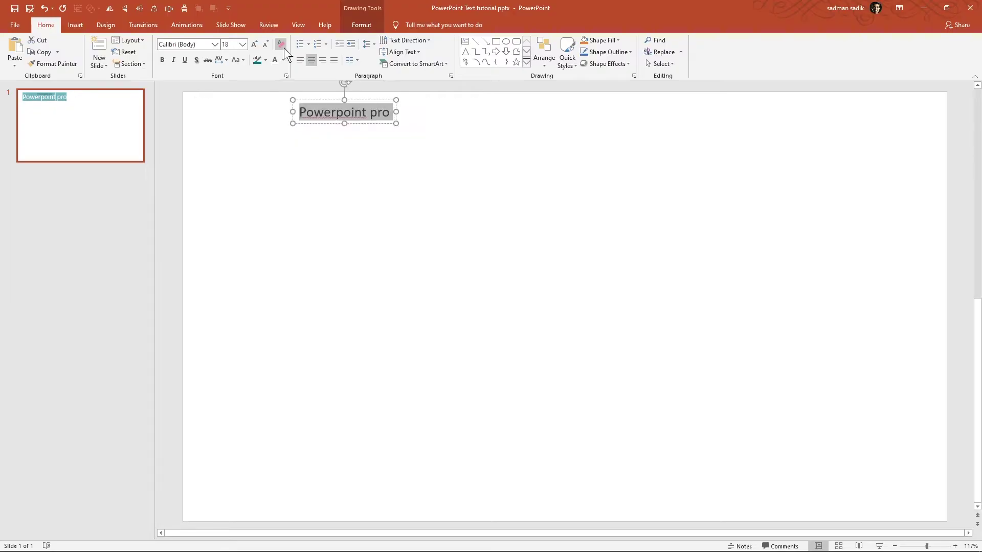
left_click(372, 124)
left_click_drag(373, 124, 416, 194)
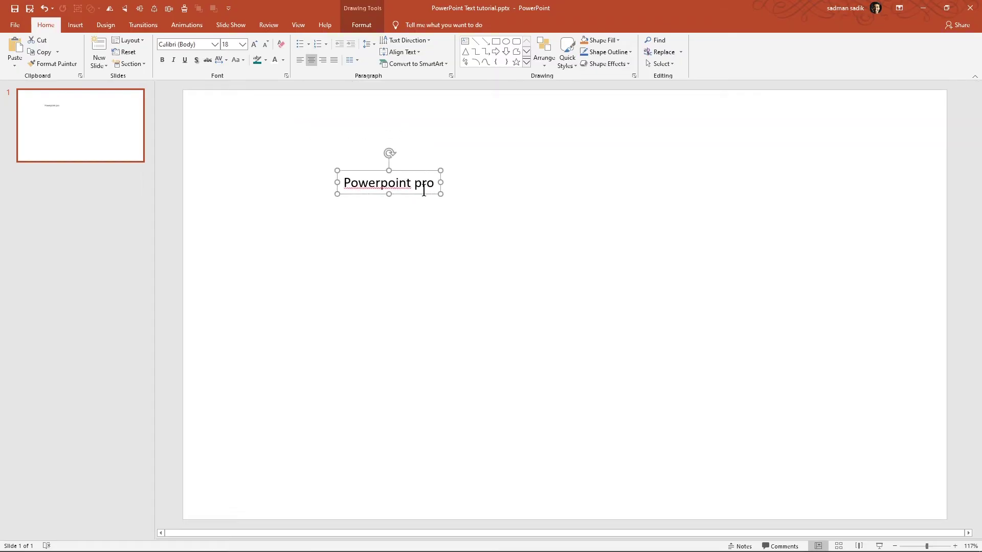
- Try font sizes such as 96 and 200, settling the title at 100 pt
left_click(254, 44)
left_click(242, 44)
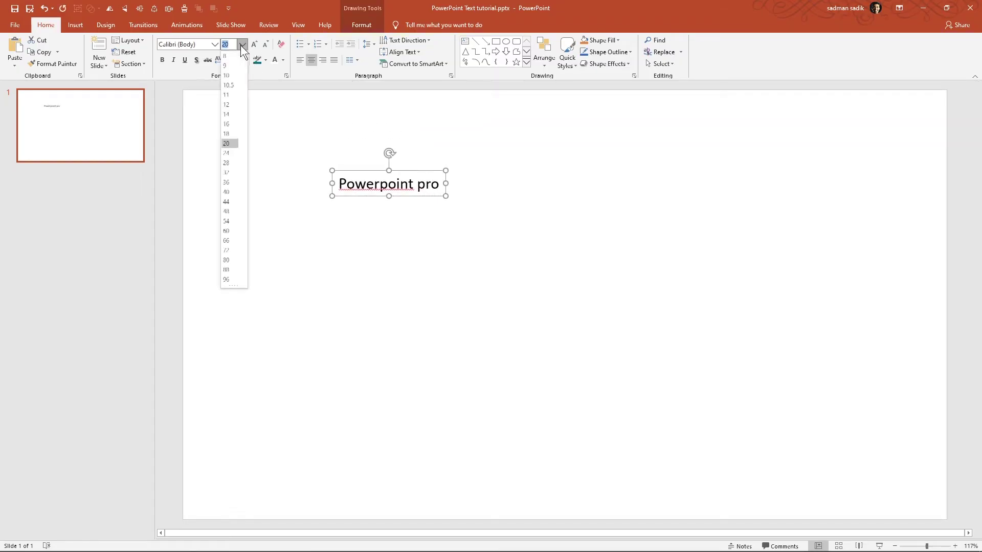
left_click(234, 277)
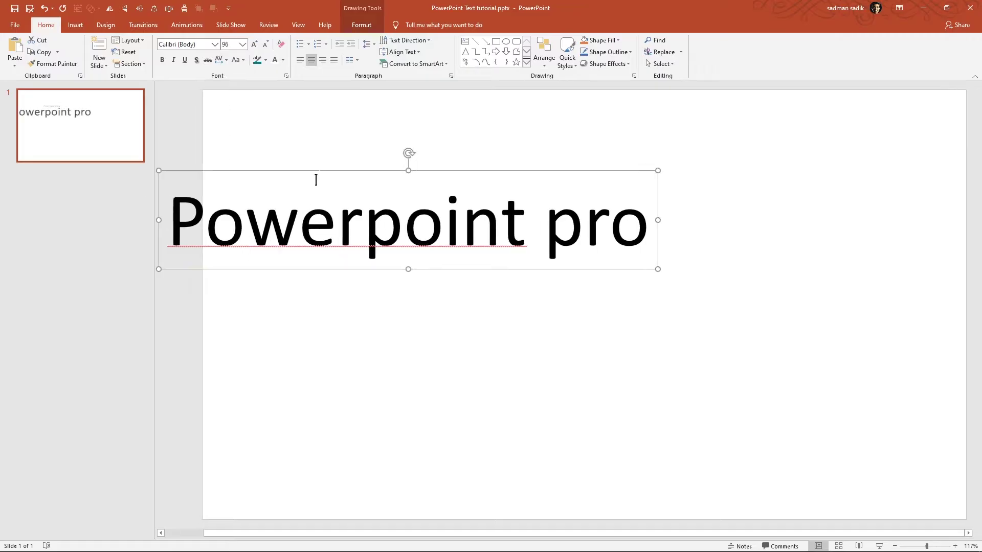
left_click(254, 44)
left_click(254, 44)
left_click(266, 44)
left_click(266, 44)
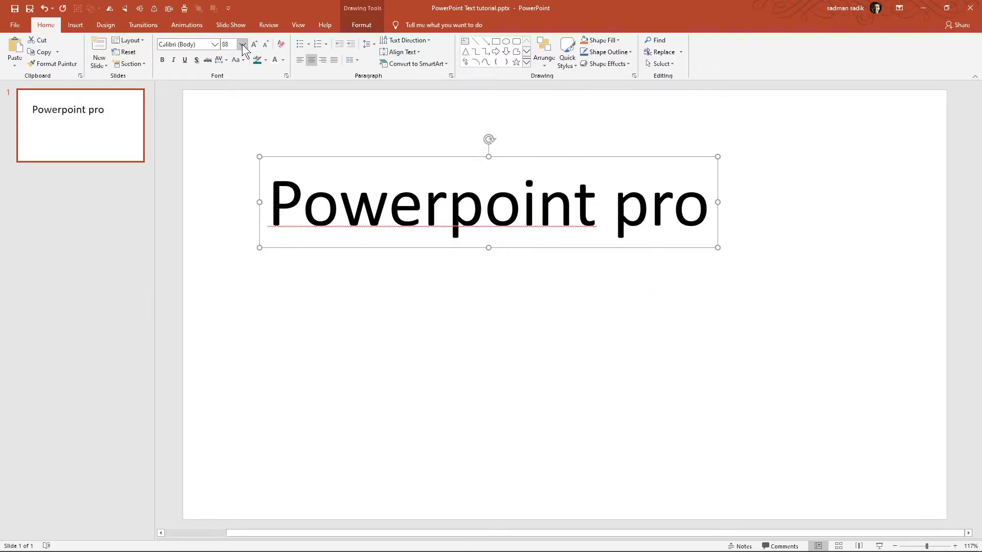
left_click(243, 44)
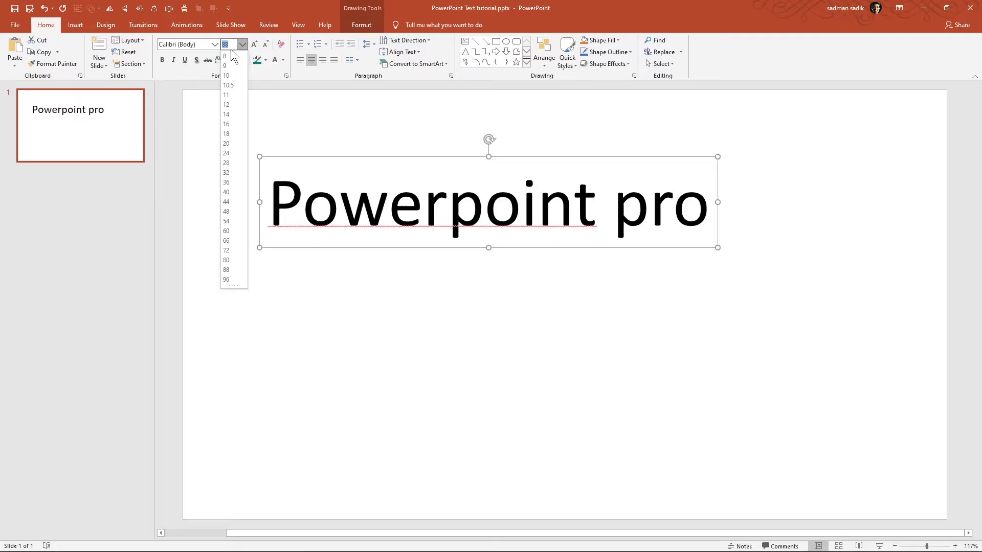
type("200")
key("Return")
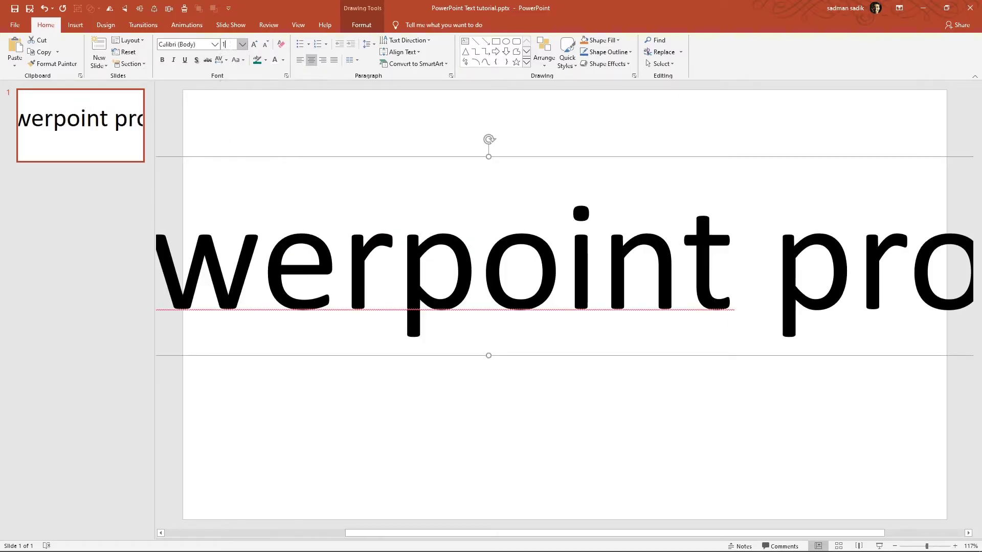
key("Return")
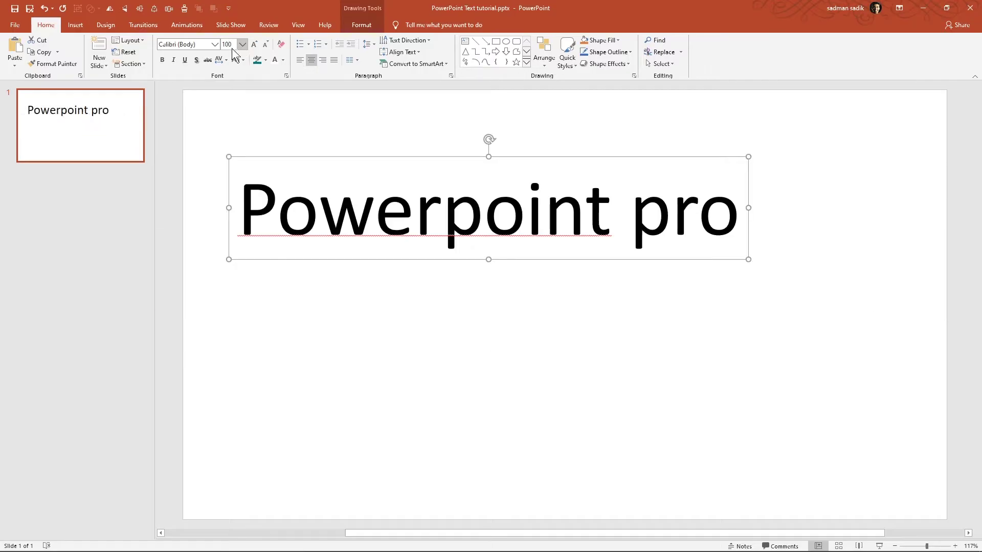
left_click(214, 45)
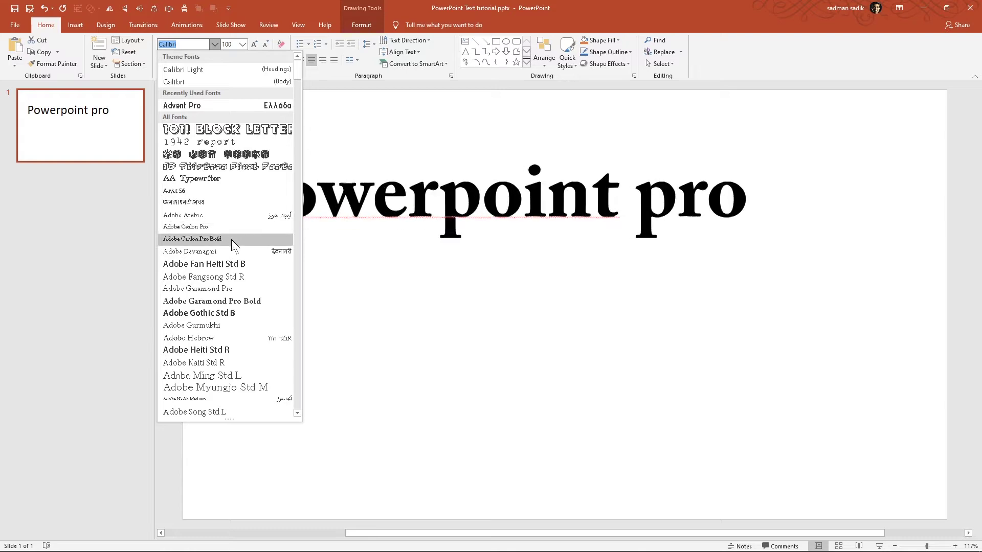
- Try Agency FB, then set the title font to Roboto Bk by typing 'Robo'
scroll(241, 312, "down", 6)
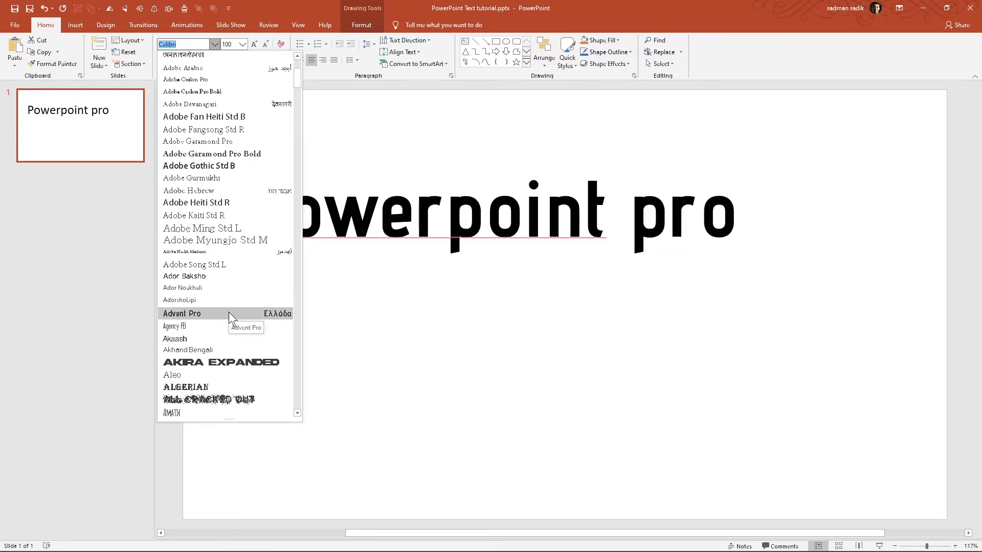
left_click(226, 327)
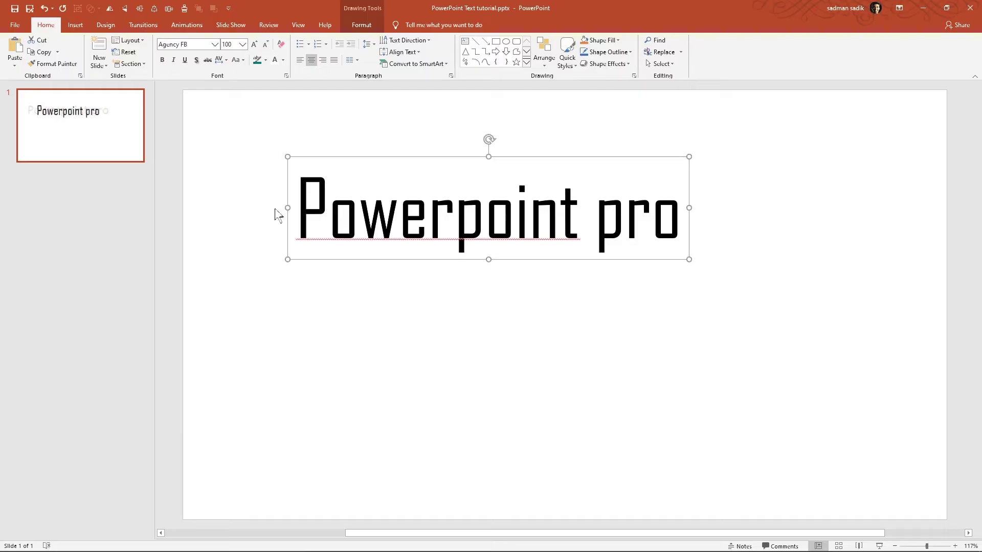
left_click(215, 45)
type("Roboto Bk")
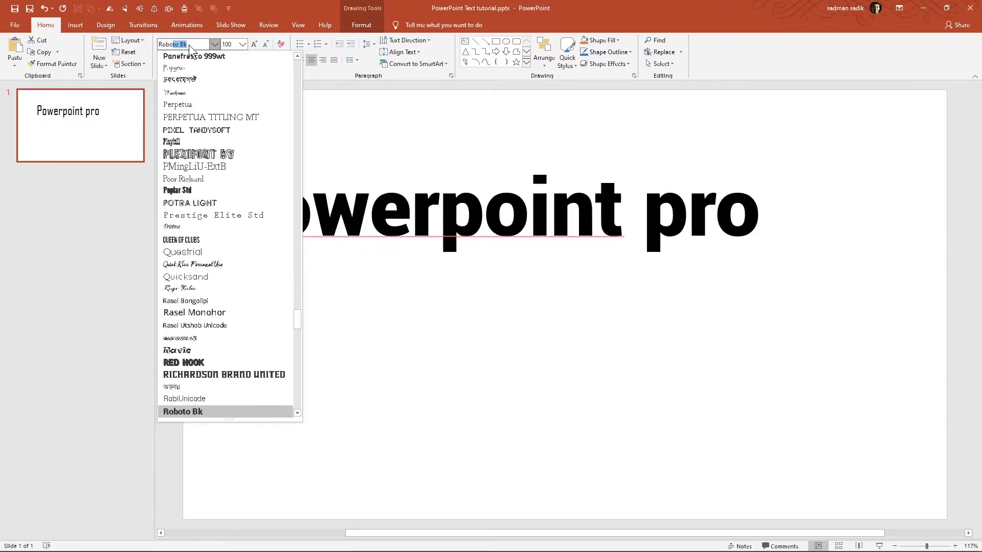
key("Return")
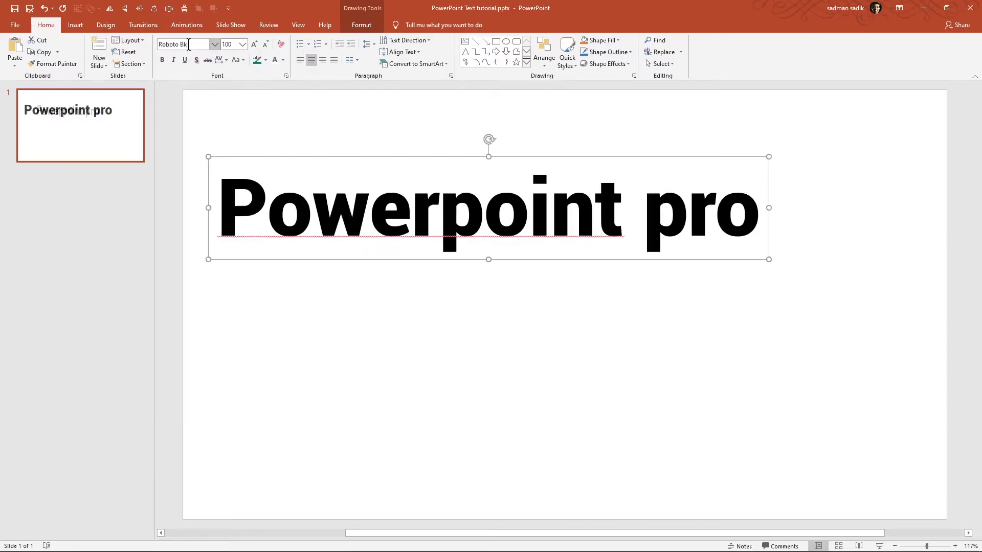
- Change the 'p' of 'pro' to 'P' and nudge the title box higher
left_click_drag(399, 156, 531, 166)
left_click_drag(819, 250, 788, 251)
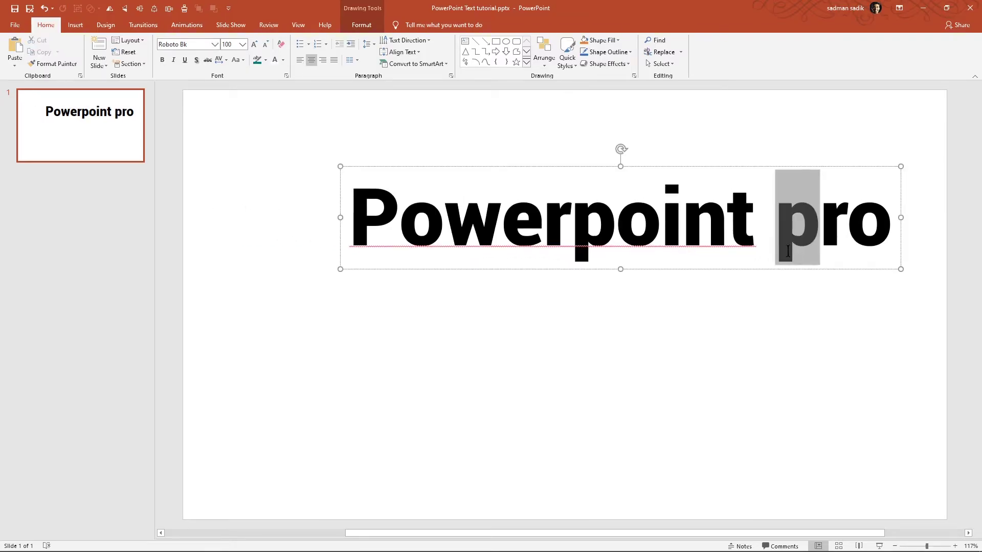
type("P")
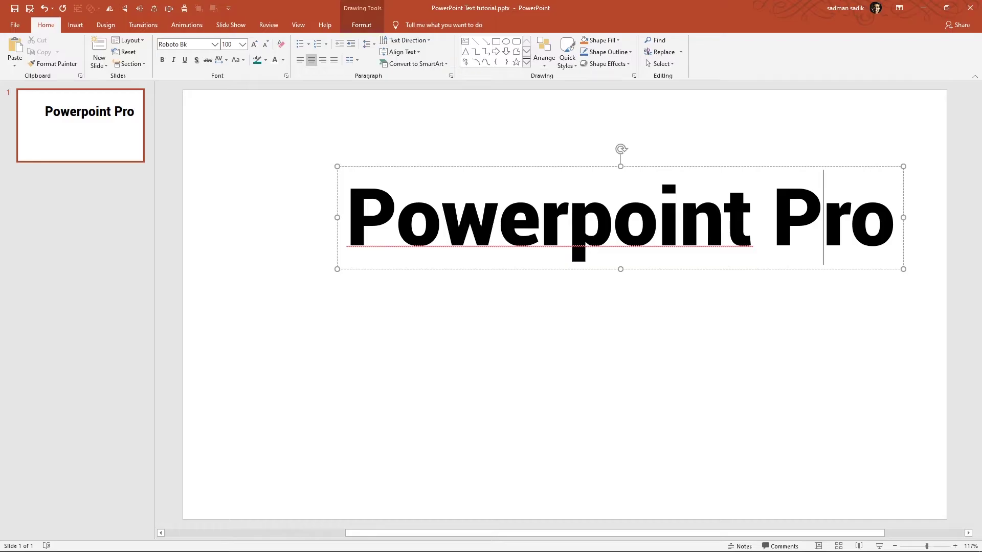
left_click(484, 148)
left_click_drag(300, 136, 945, 333)
left_click_drag(732, 269, 732, 239)
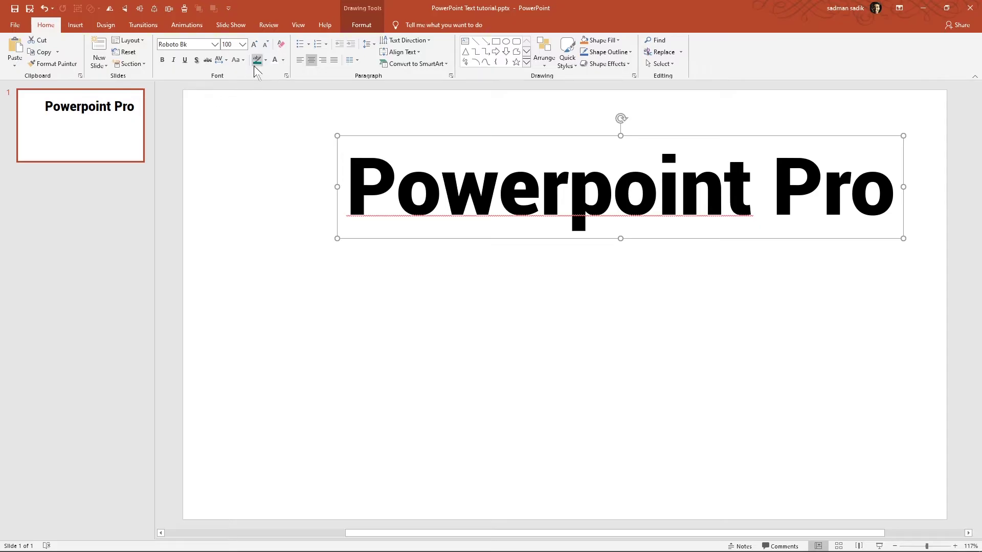
left_click_drag(344, 187, 925, 197)
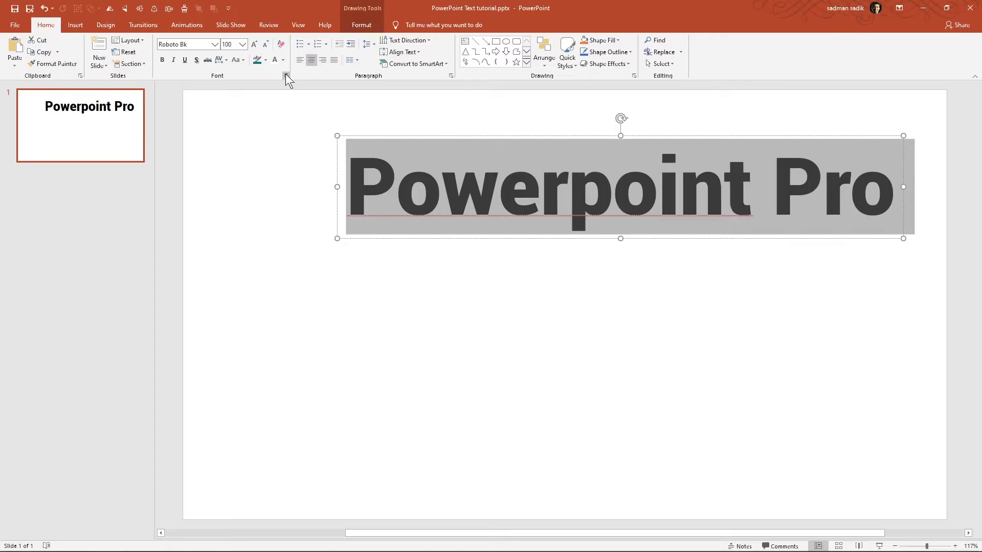
left_click(286, 75)
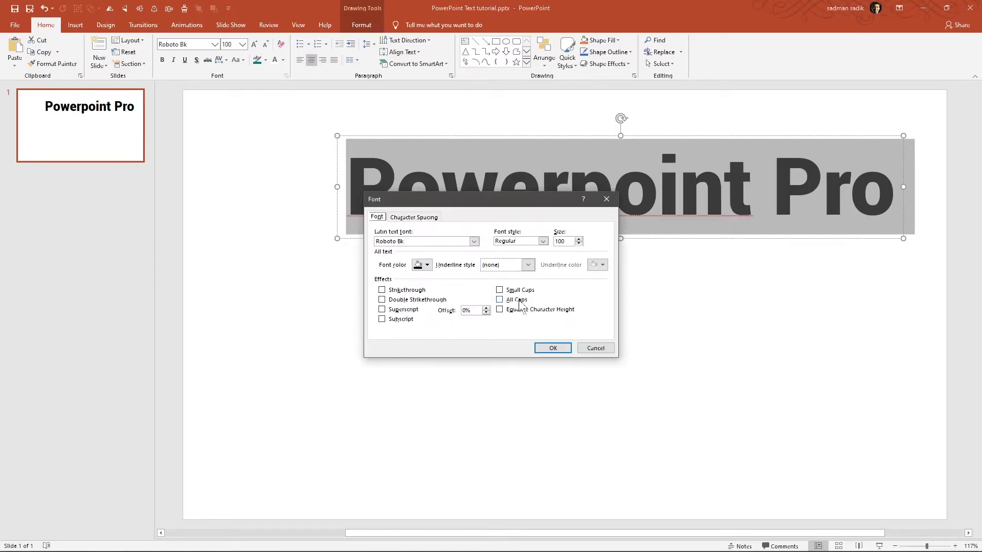
left_click(430, 220)
left_click(387, 219)
left_click(554, 350)
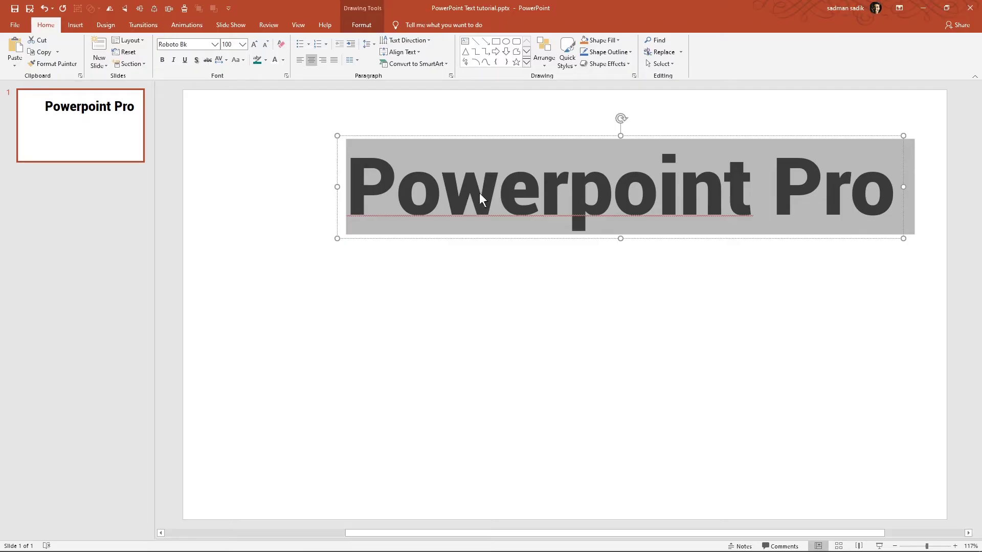
double_click(506, 195)
- Replace the title text with =lorem() placeholder paragraphs
key("ctrl+a")
type("=")
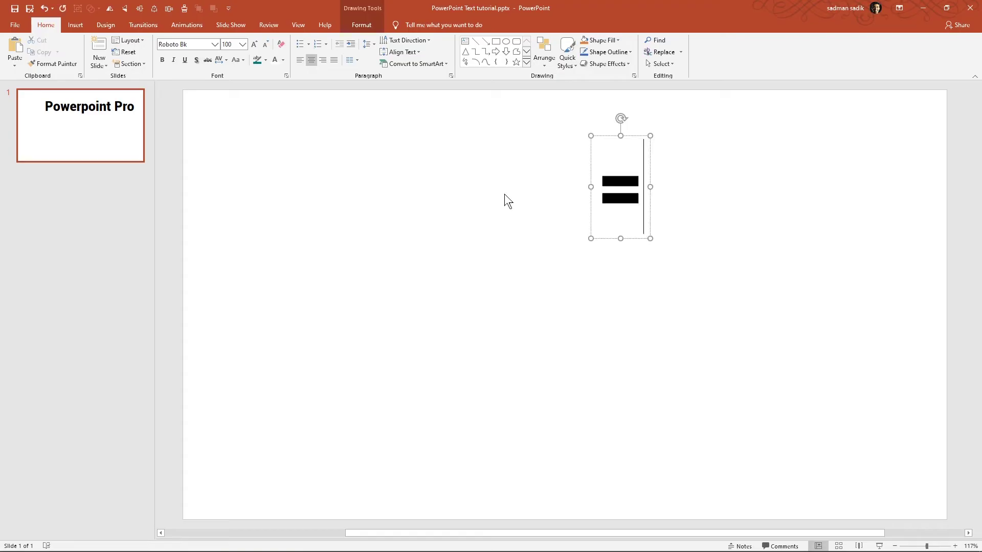
type("lorem()")
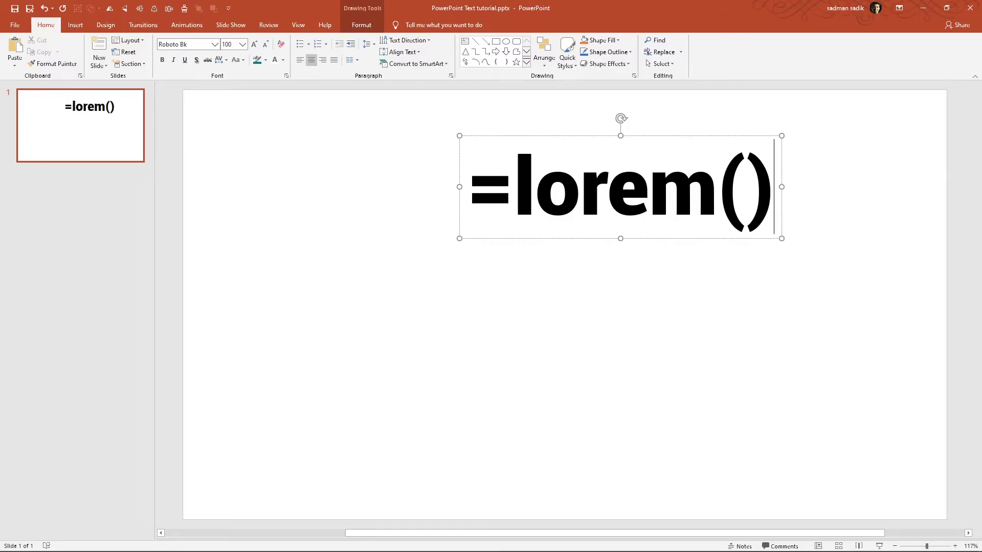
key("Return")
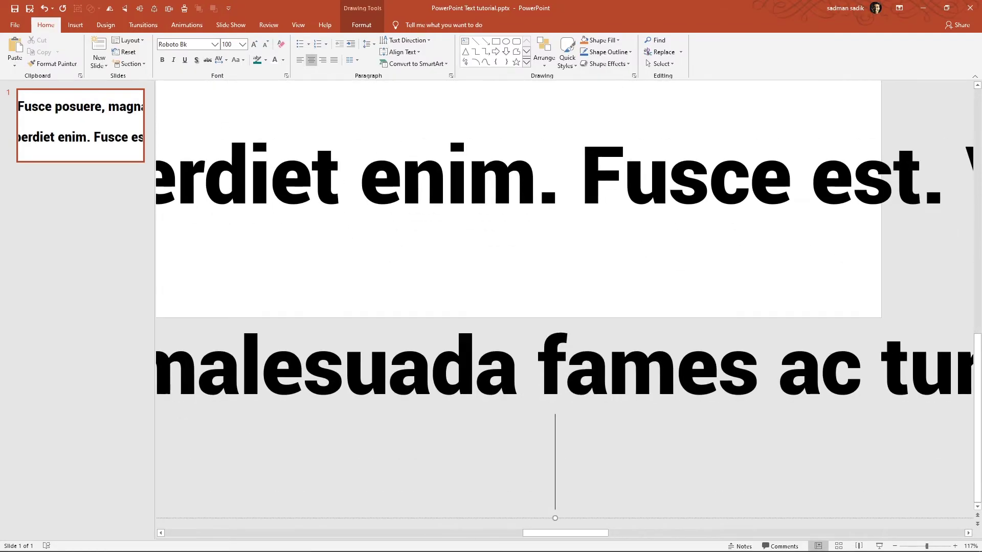
- Shrink all the lorem ipsum text to 24 pt and deselect the box
key("ctrl+a")
left_click(266, 45)
left_click(266, 45)
left_click(266, 45)
left_click(266, 45)
left_click(266, 45)
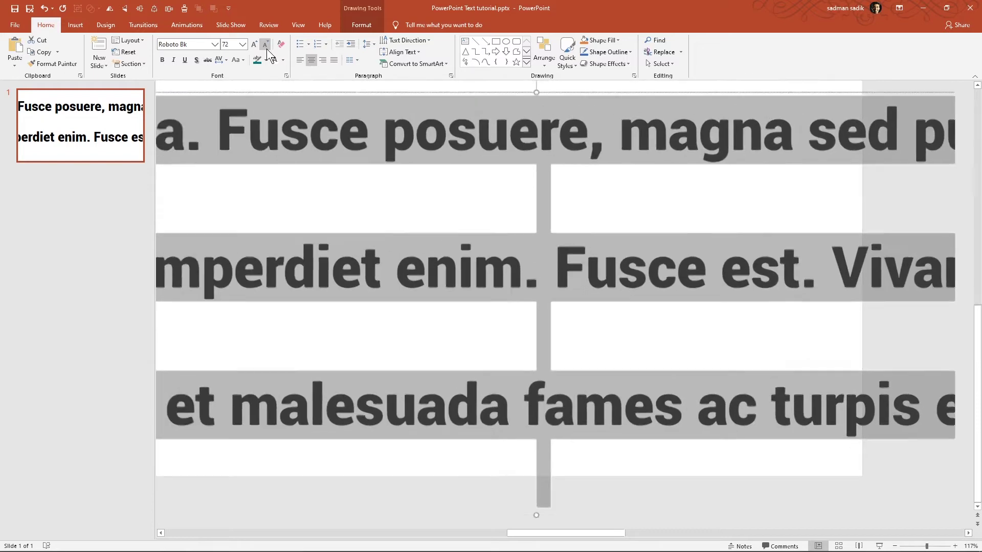
left_click(266, 45)
left_click(266, 45)
left_click(266, 45)
left_click(266, 45)
left_click(266, 45)
left_click(266, 45)
left_click(266, 45)
left_click(266, 45)
left_click(266, 45)
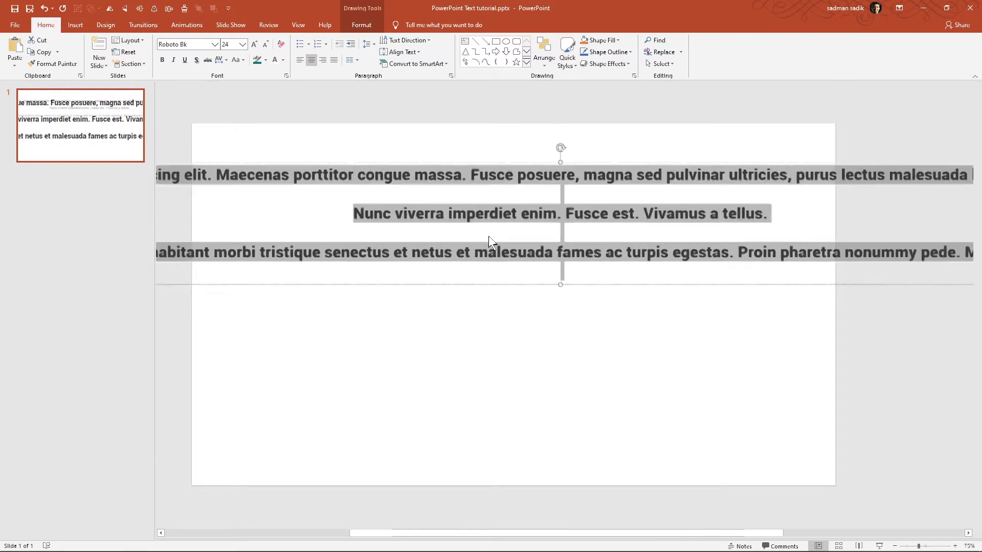
scroll(681, 280, "down", 8)
scroll(681, 281, "up", 1)
left_click(813, 280)
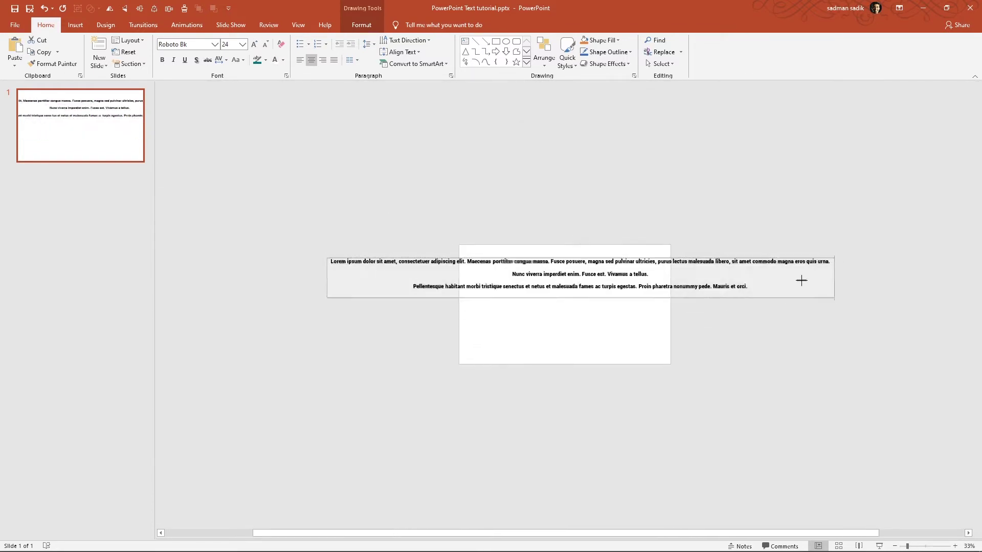
scroll(639, 276, "up", 5)
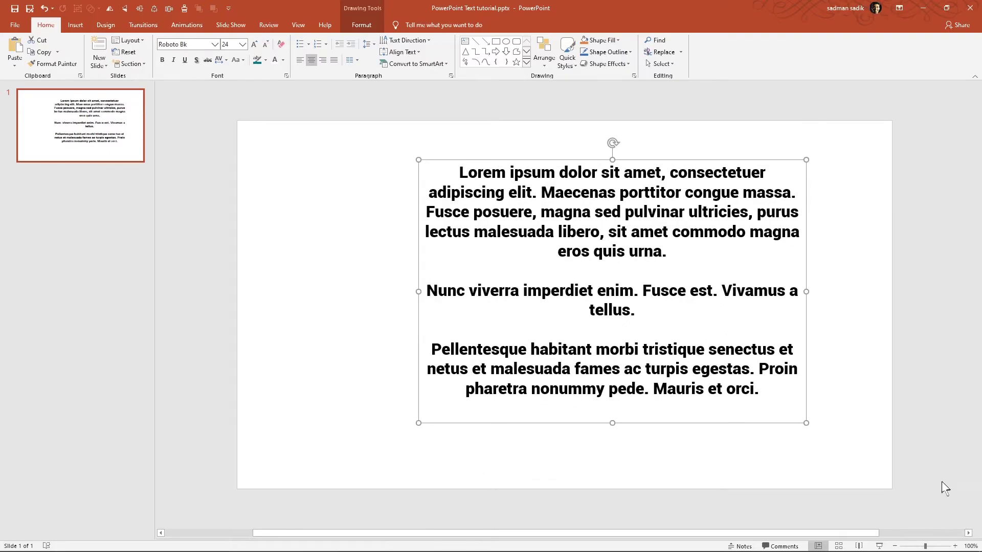
mouse_move(926, 546)
left_mouse_down()
mouse_move(937, 547)
mouse_move(905, 547)
mouse_move(938, 548)
mouse_move(915, 547)
left_mouse_up()
left_click(369, 316)
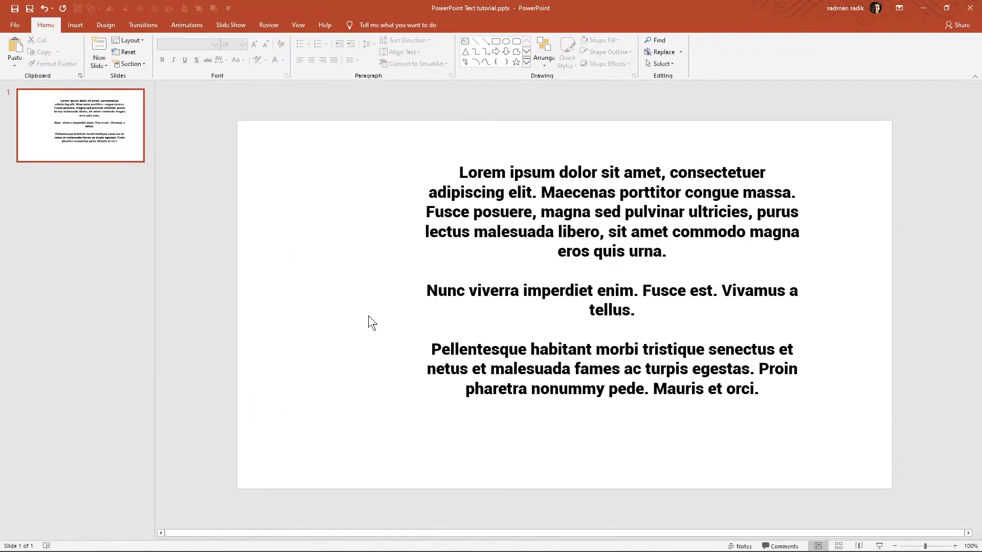
- Move the lorem ipsum text box further left on the slide
scroll(380, 244, "up", 3)
scroll(381, 244, "down", 5)
scroll(380, 244, "up", 3)
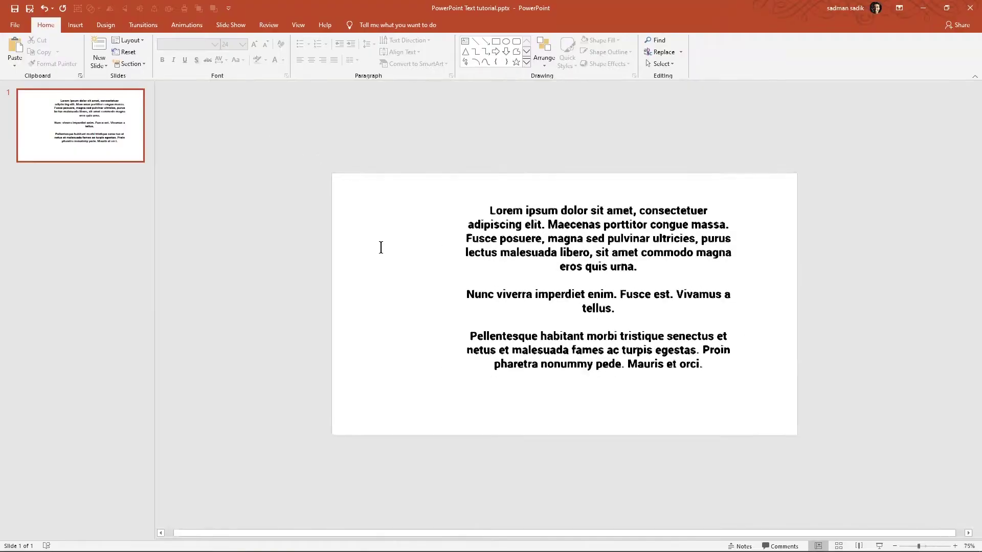
scroll(381, 247, "up", 2)
left_click(569, 136)
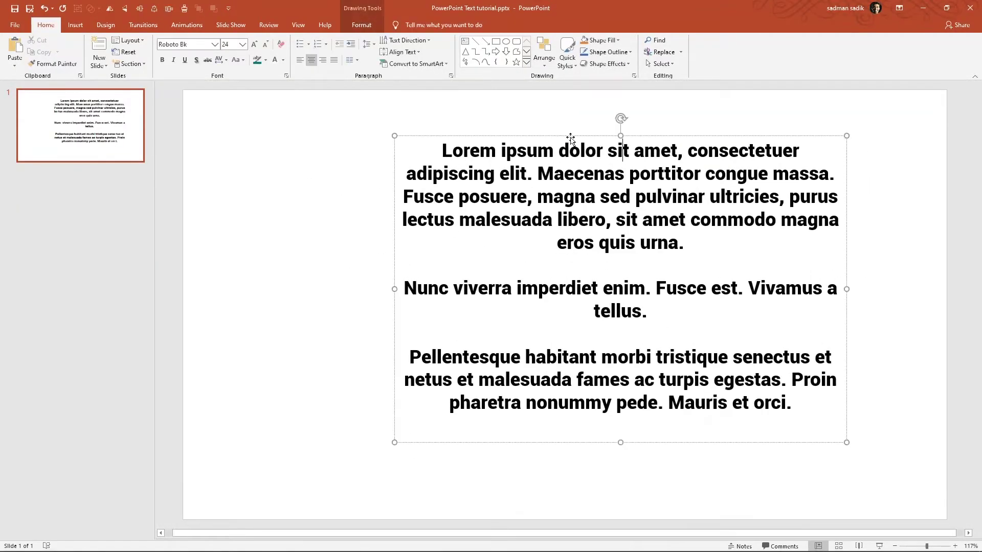
left_click_drag(560, 138, 448, 138)
- Select all the text and try left, centre and right alignment before settling on Justify
key("ctrl+a")
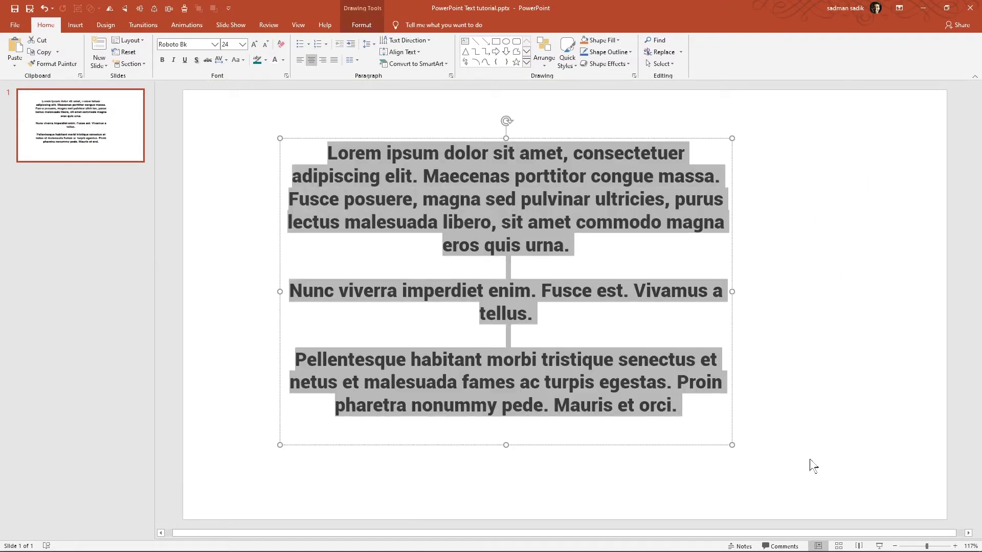
left_click(303, 64)
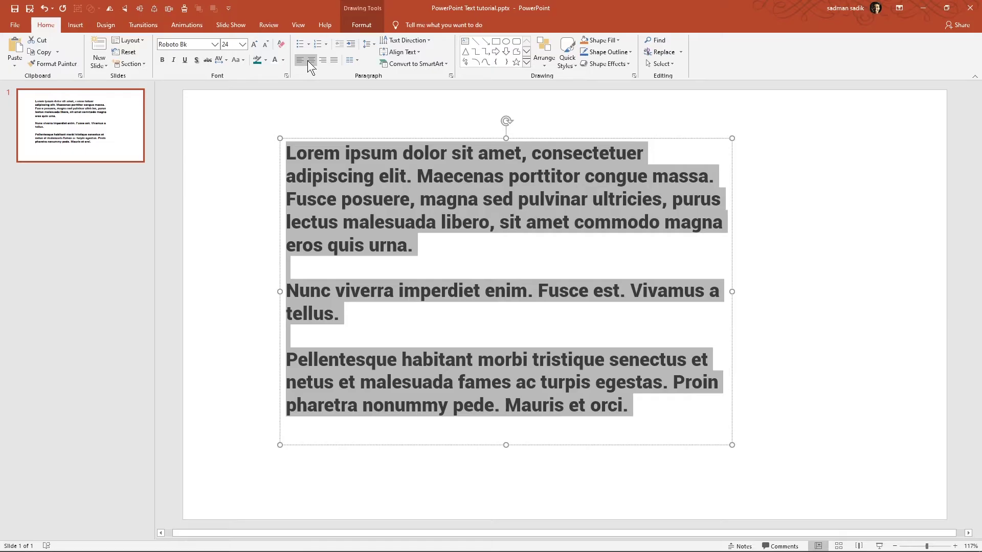
left_click(310, 60)
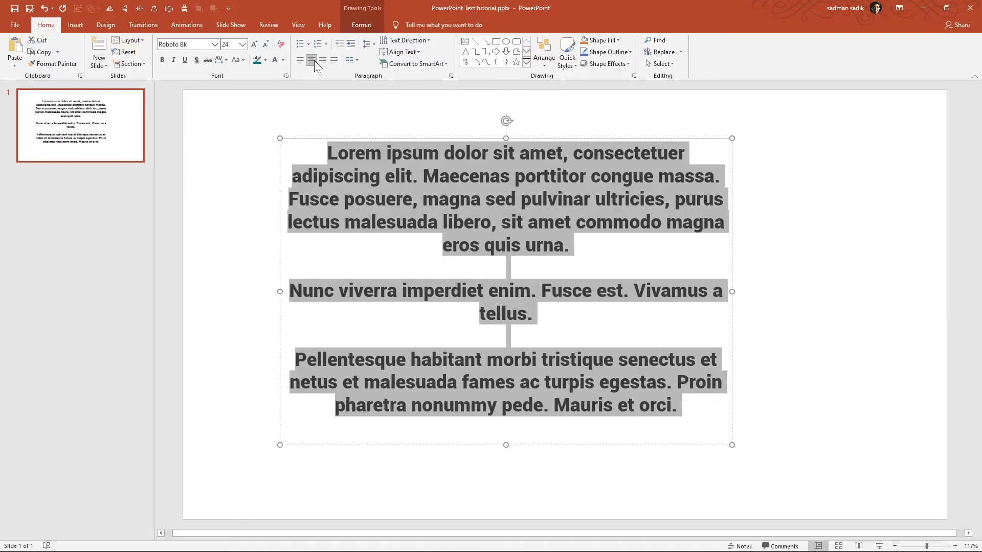
left_click(324, 60)
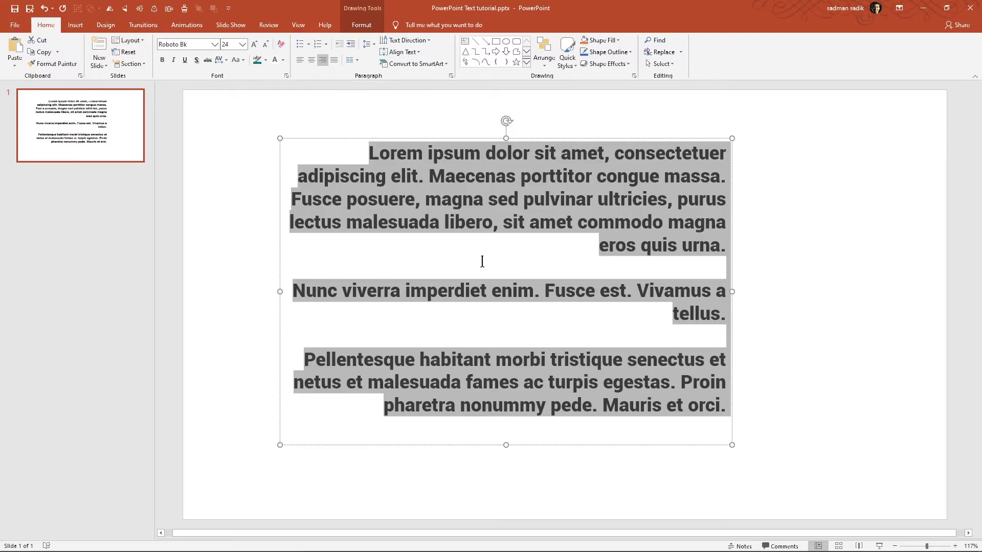
key("ctrl+l")
key("ctrl+r")
key("ctrl+e")
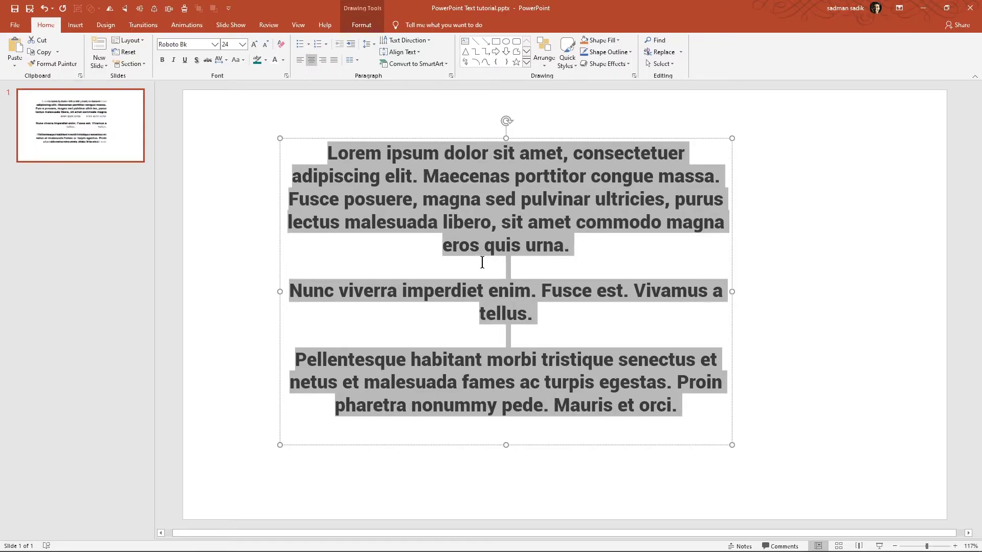
left_click(334, 59)
- Review the justified paragraphs, then reselect the box and all its text
left_click(741, 153)
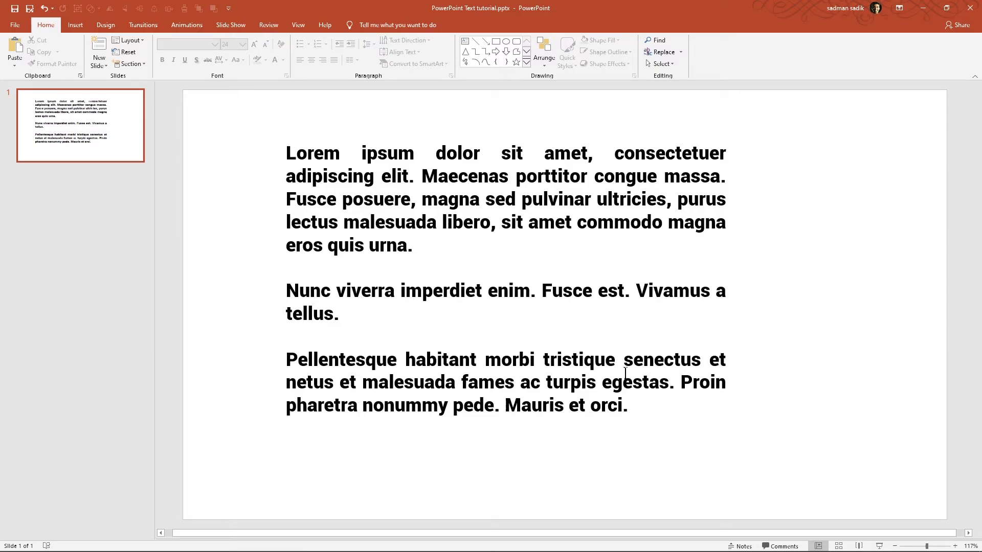
left_click(436, 204)
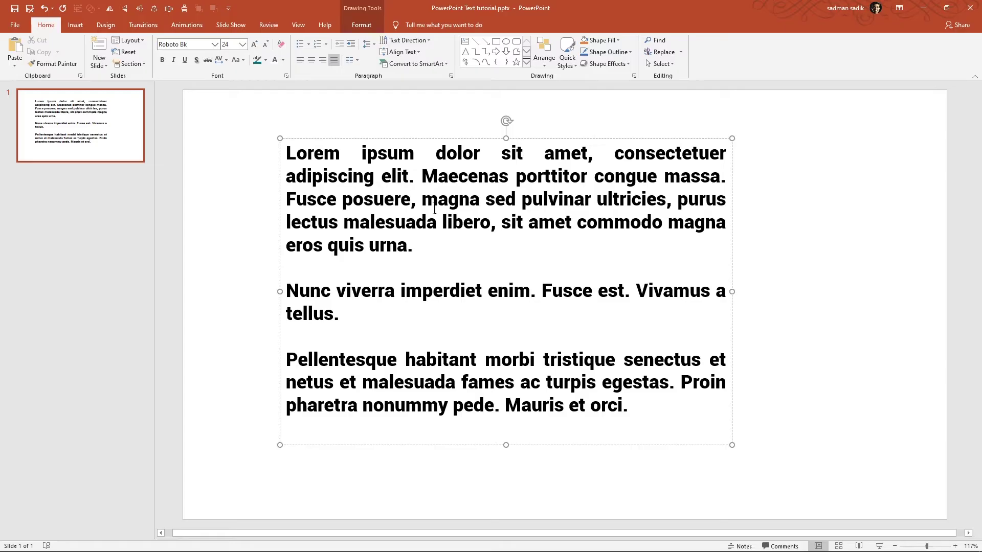
key("ctrl+a")
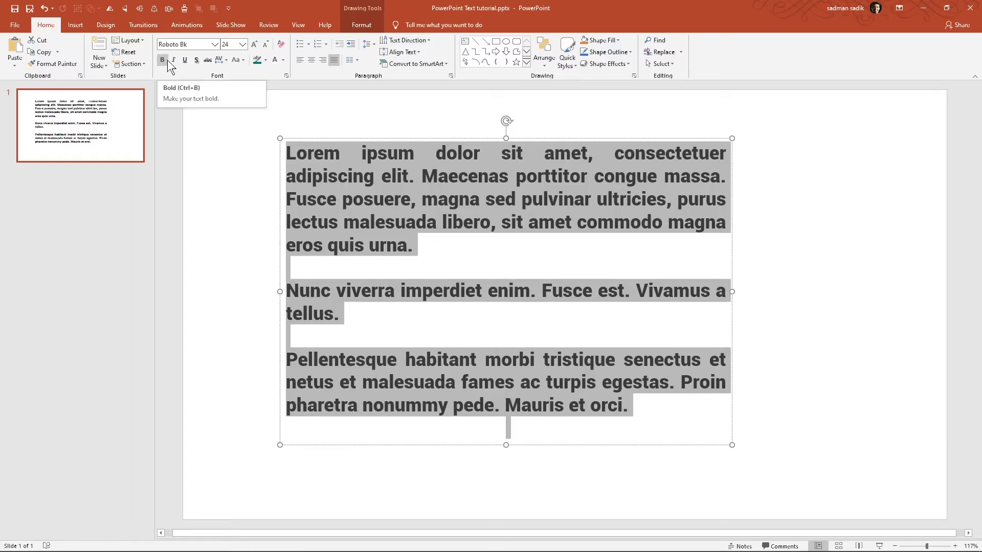
left_click(246, 165)
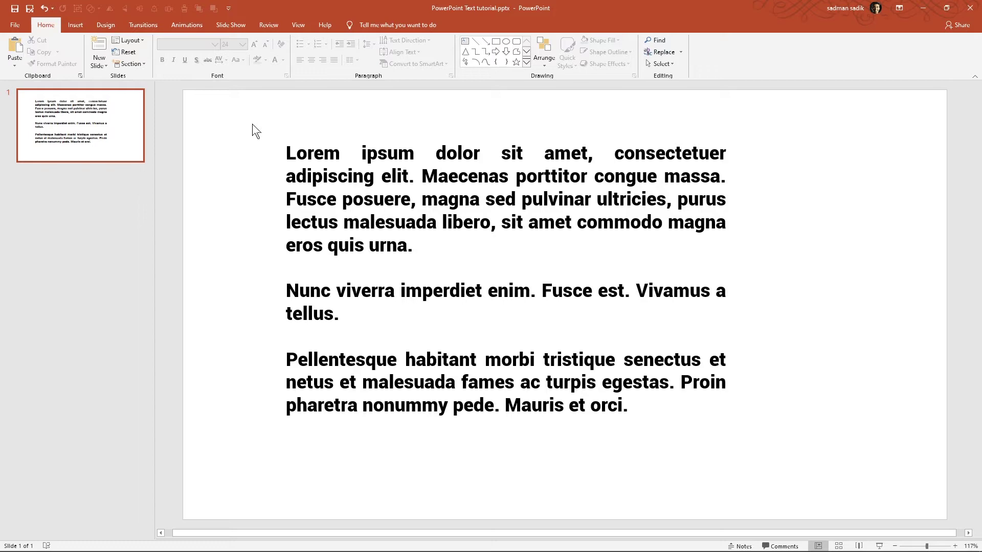
left_click_drag(237, 116, 908, 547)
left_click_drag(640, 417, 291, 143)
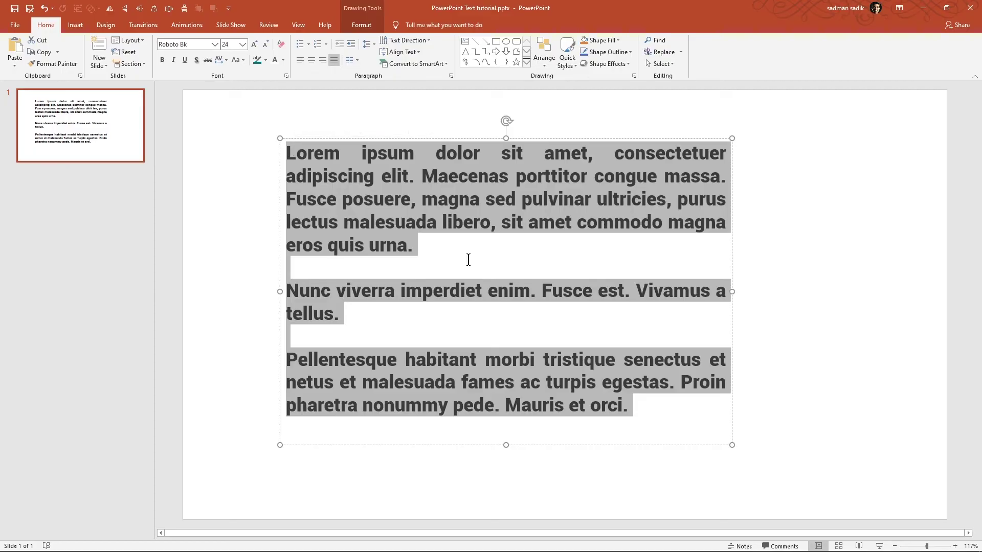
- Number the three justified paragraphs 1., 2. and 3., after briefly trying bullets
left_click(299, 45)
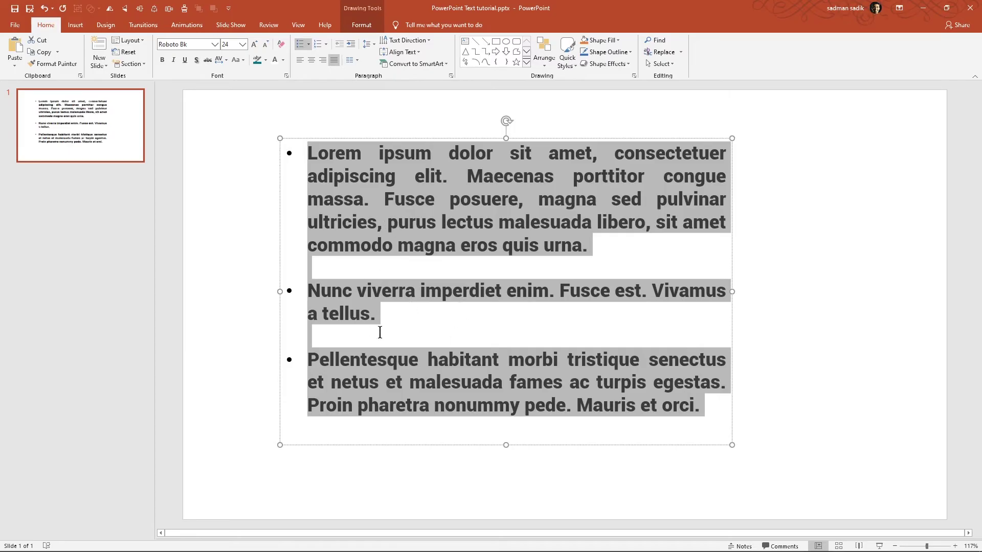
left_click(415, 257)
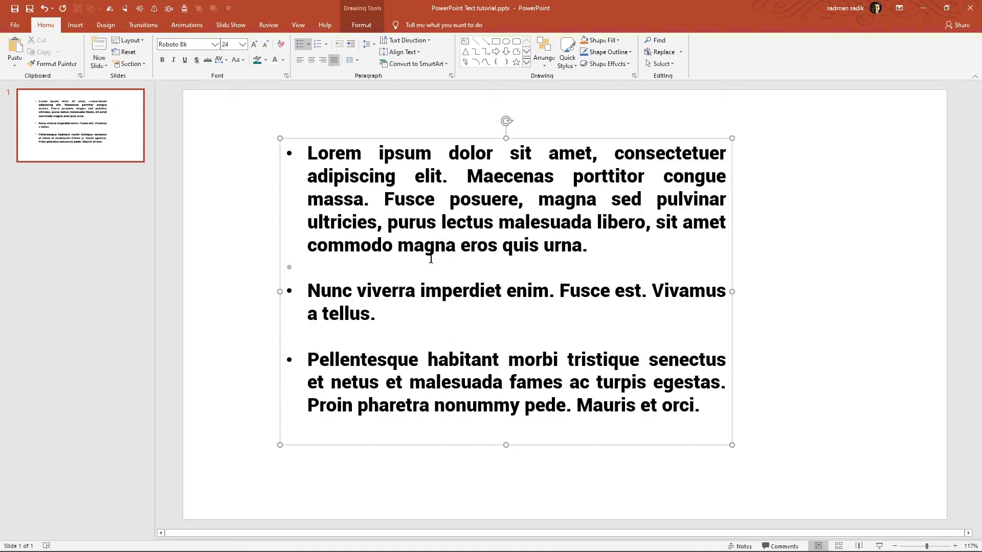
left_click_drag(629, 245, 310, 69)
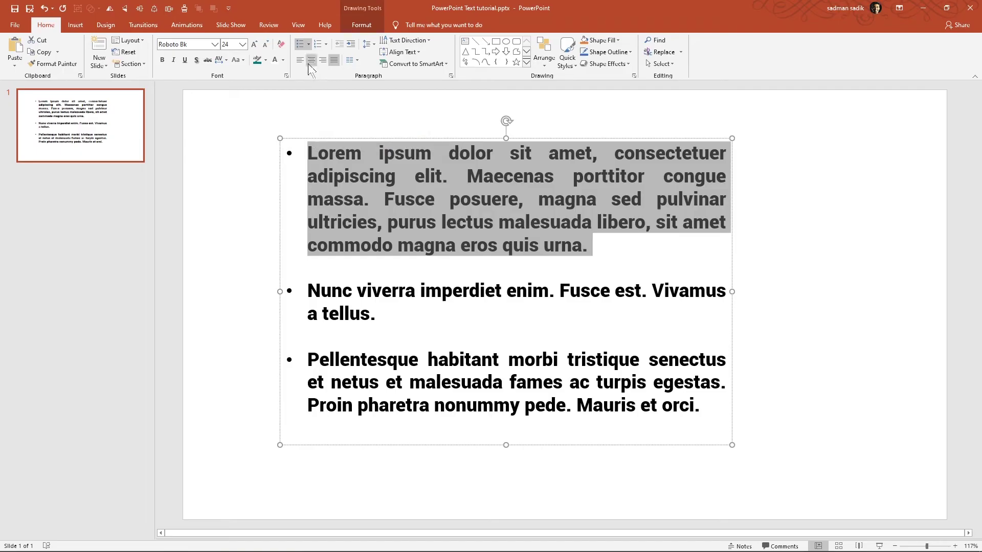
left_click(302, 48)
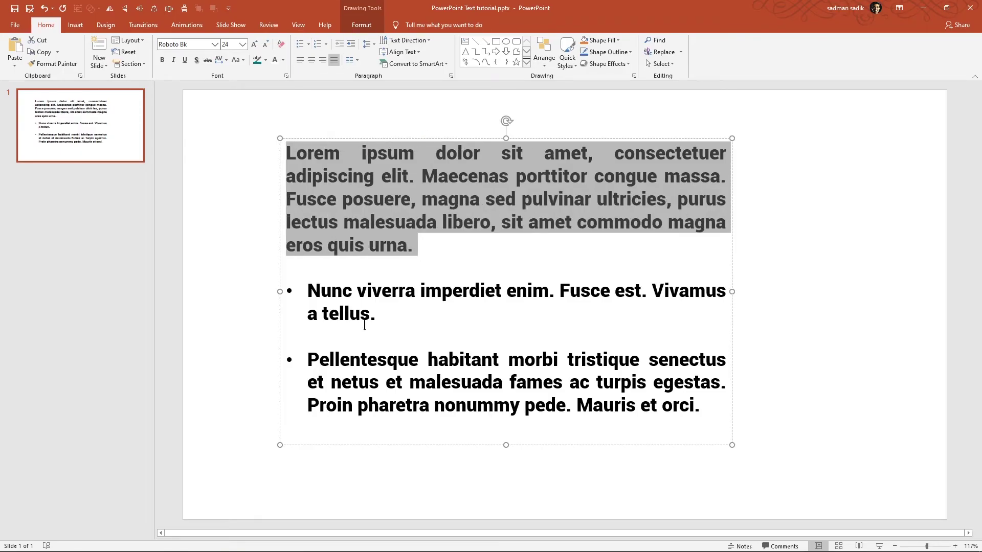
left_click_drag(697, 423, 294, 146)
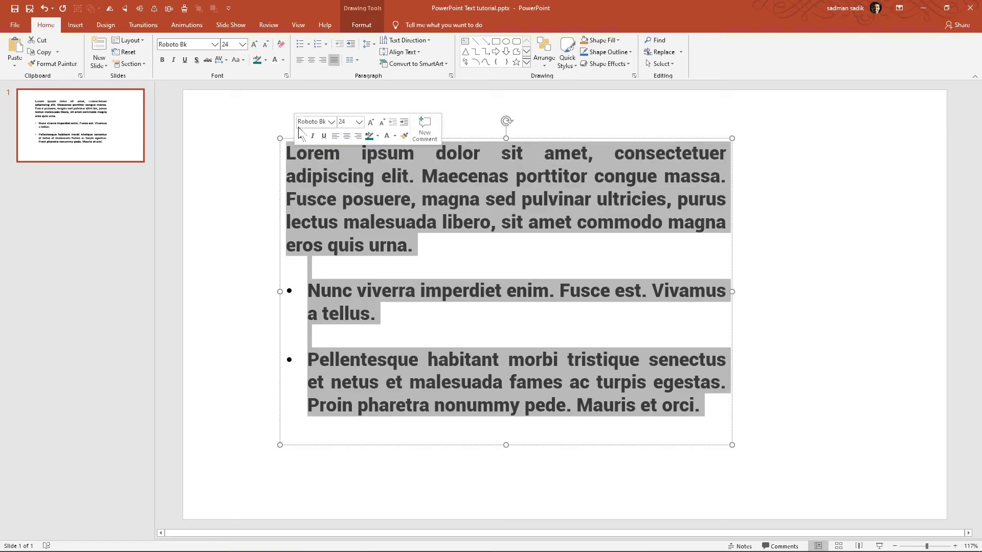
left_click(318, 45)
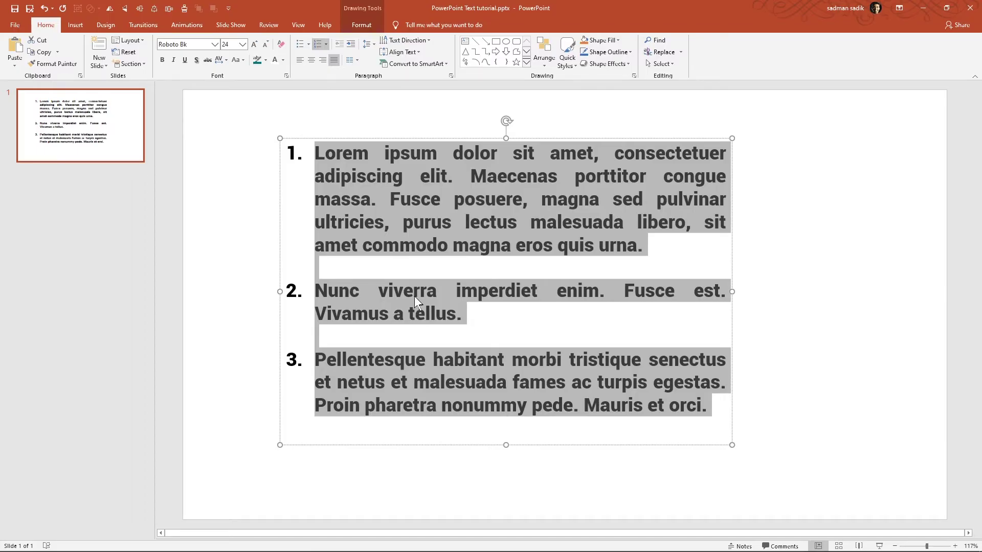
left_click(414, 313)
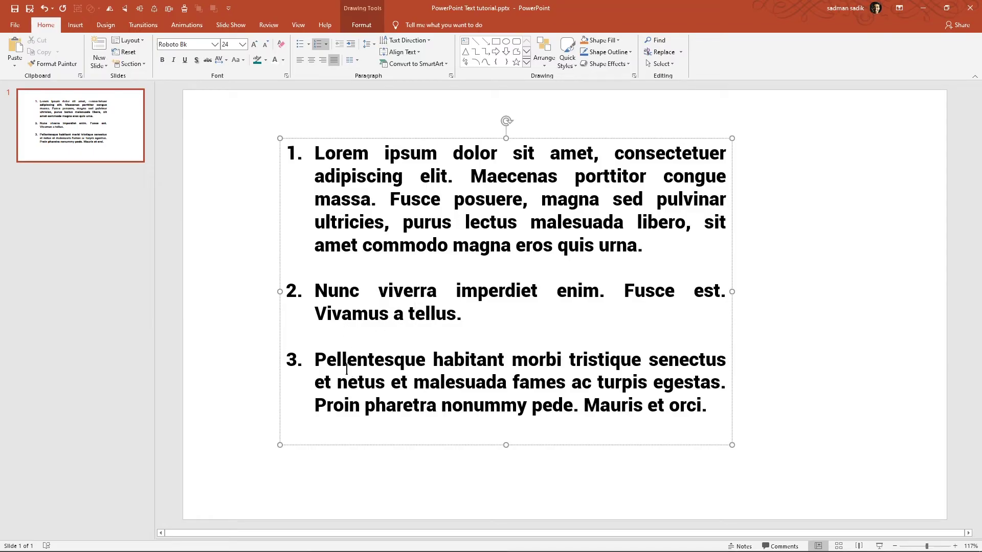
- Try deeper list levels on the third paragraph, then return it to top-level item 3
left_click_drag(315, 362, 697, 430)
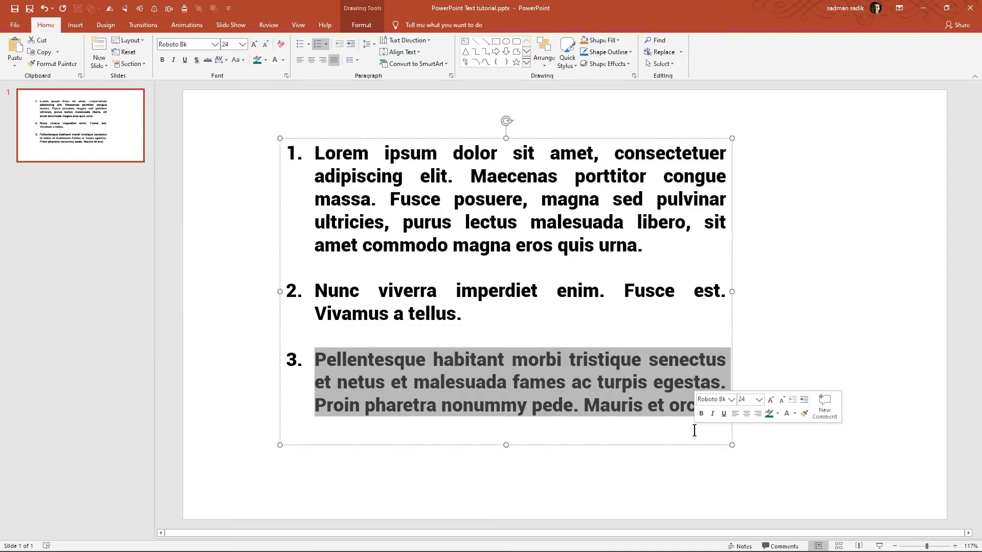
left_click(352, 45)
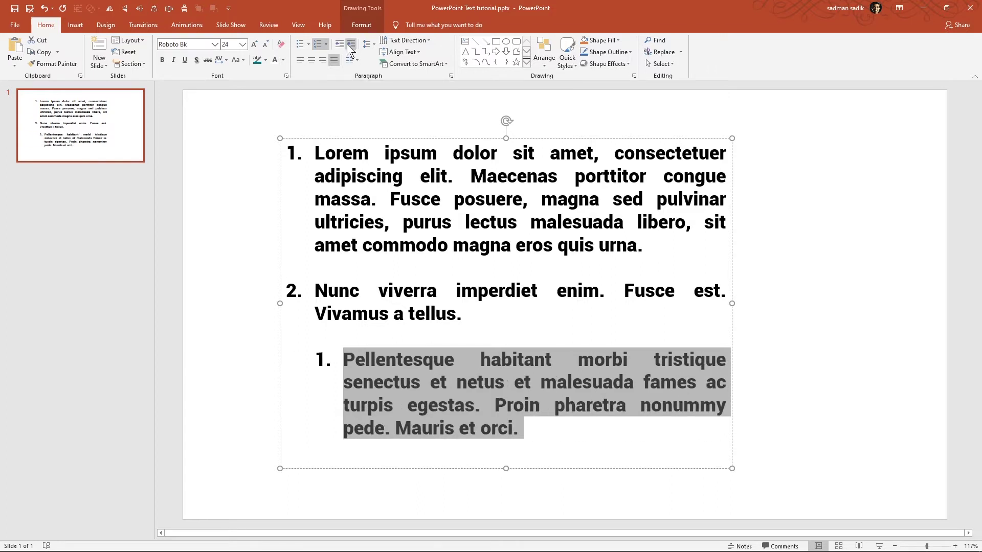
left_click(351, 46)
left_click(349, 48)
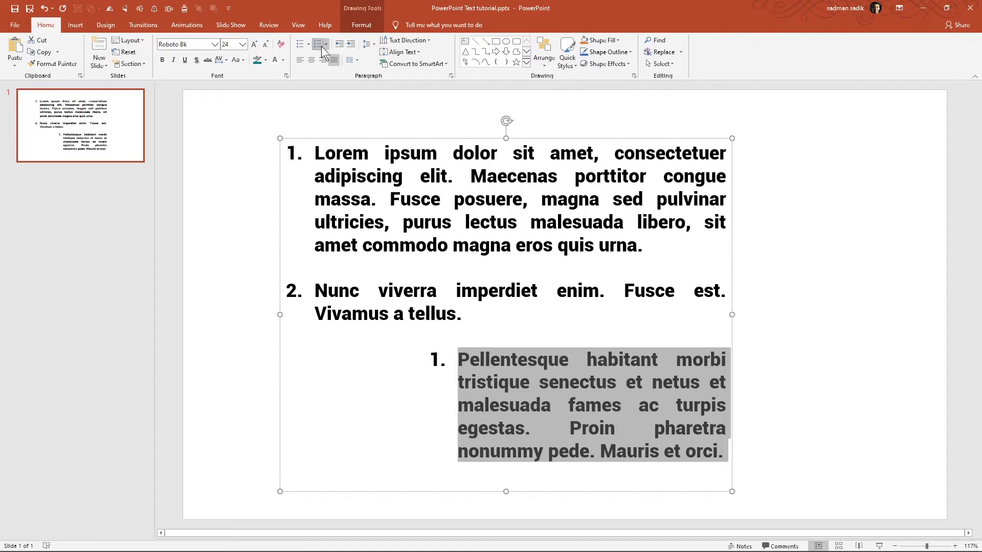
left_click(336, 45)
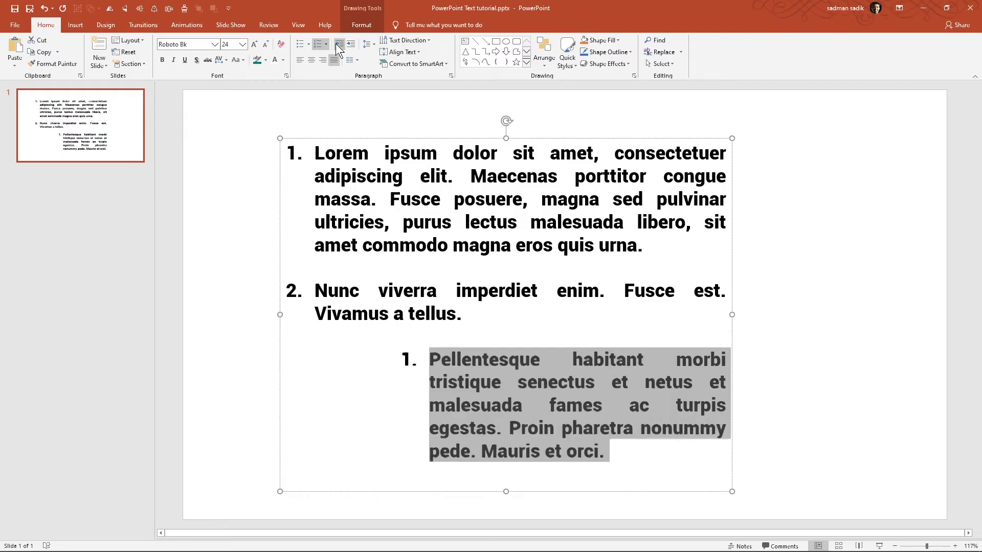
left_click(336, 44)
left_click(335, 44)
- Switch the list to bullets, indent the third paragraph one level, then remove all bullets
key("ctrl+a")
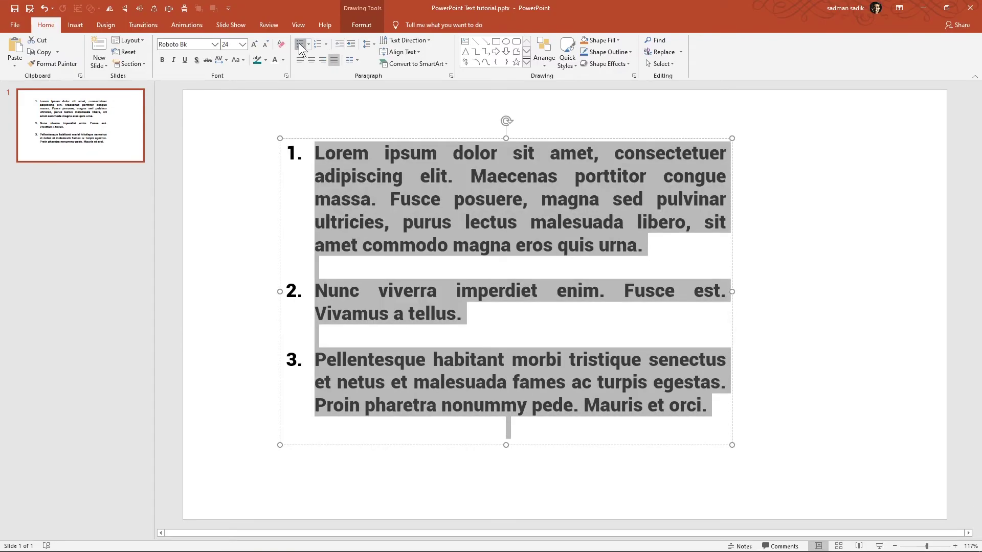
left_click(301, 45)
left_click_drag(314, 358, 754, 402)
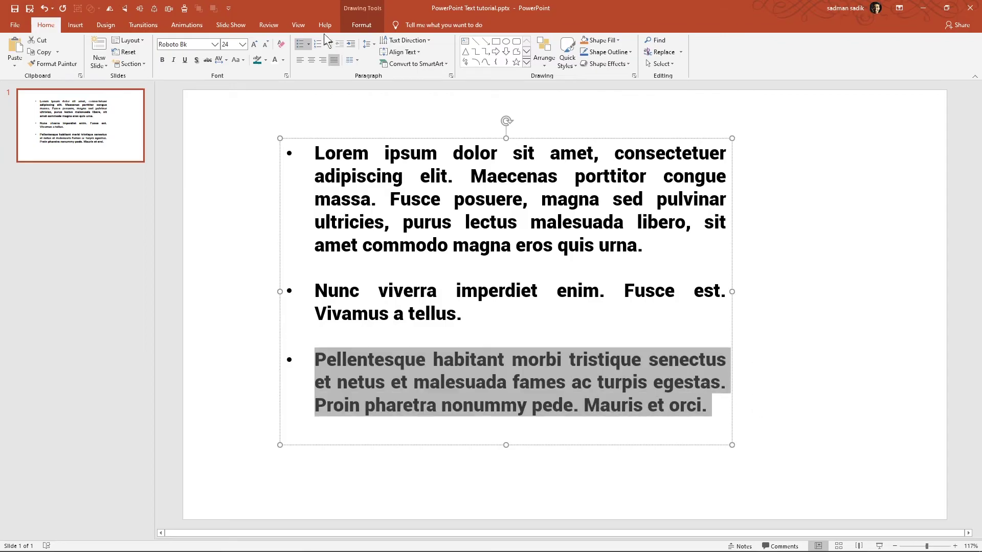
left_click(351, 44)
left_click(541, 418)
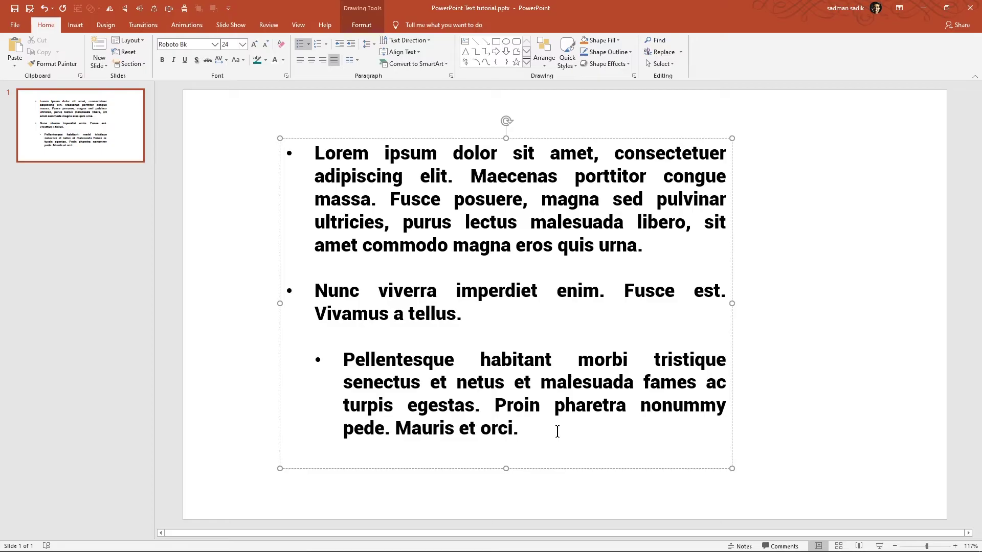
key("ctrl+a")
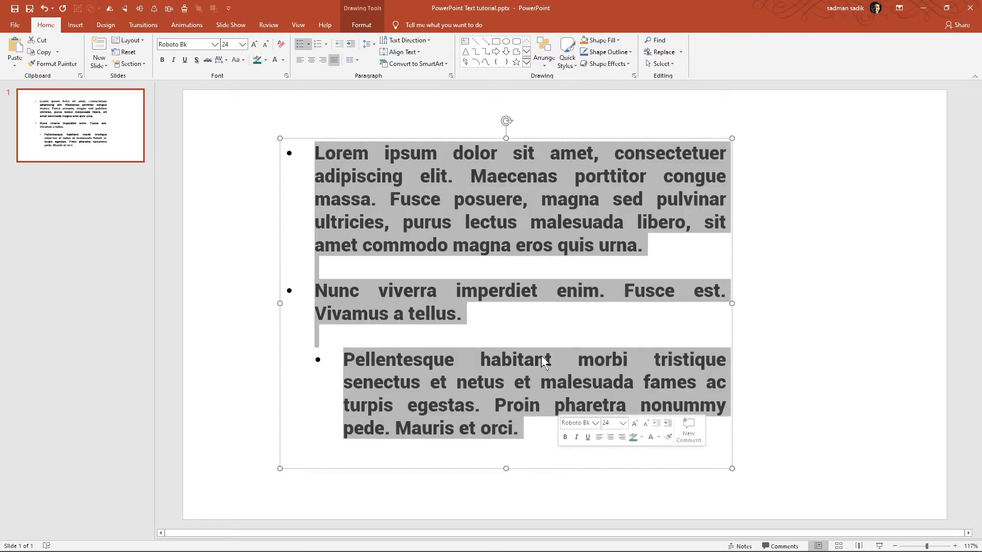
left_click(299, 45)
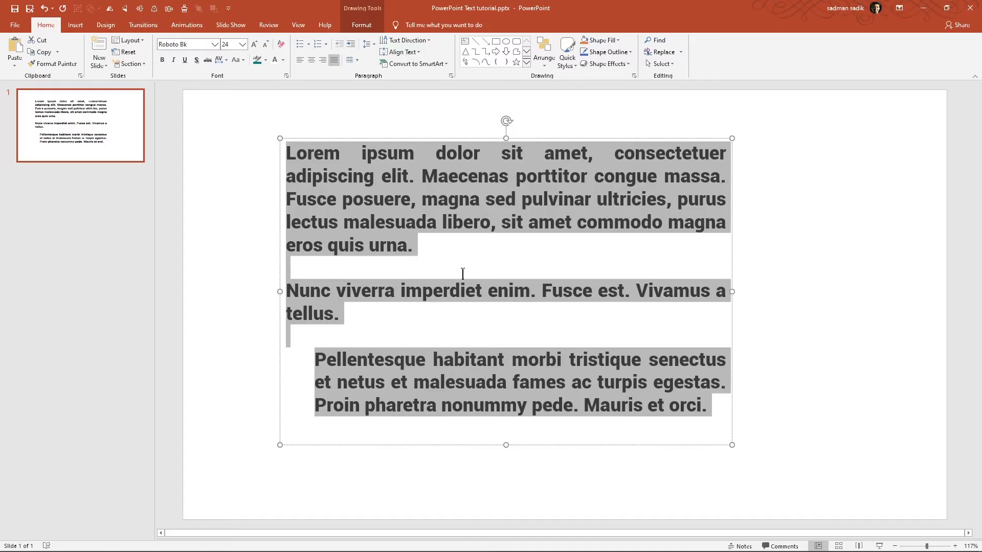
- Bring the third paragraph back to the left margin so it lines up with the others
left_click(285, 334)
left_click_drag(314, 358, 748, 429)
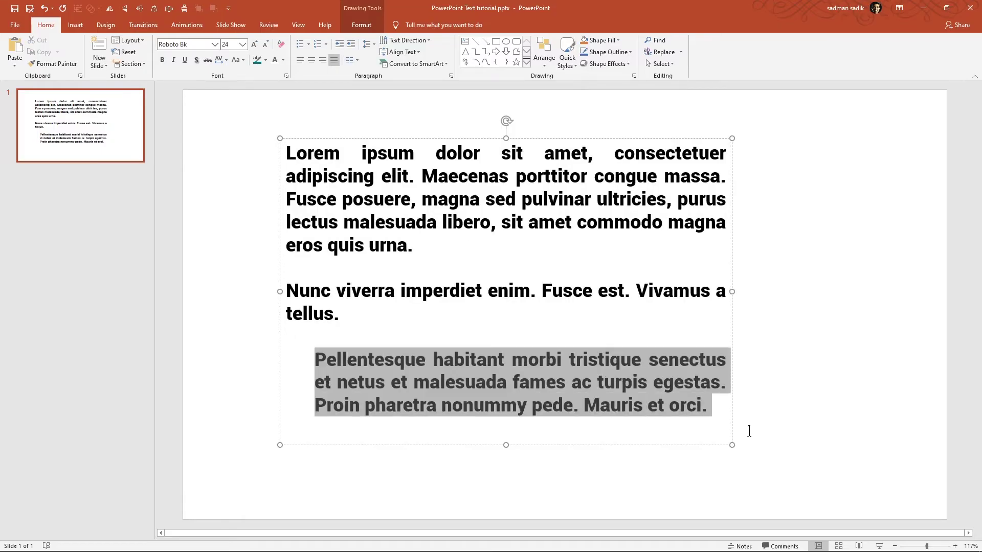
left_click(339, 44)
left_click(463, 310)
- Select all the text and confirm single line spacing in the Paragraph settings
left_click_drag(673, 409, 275, 131)
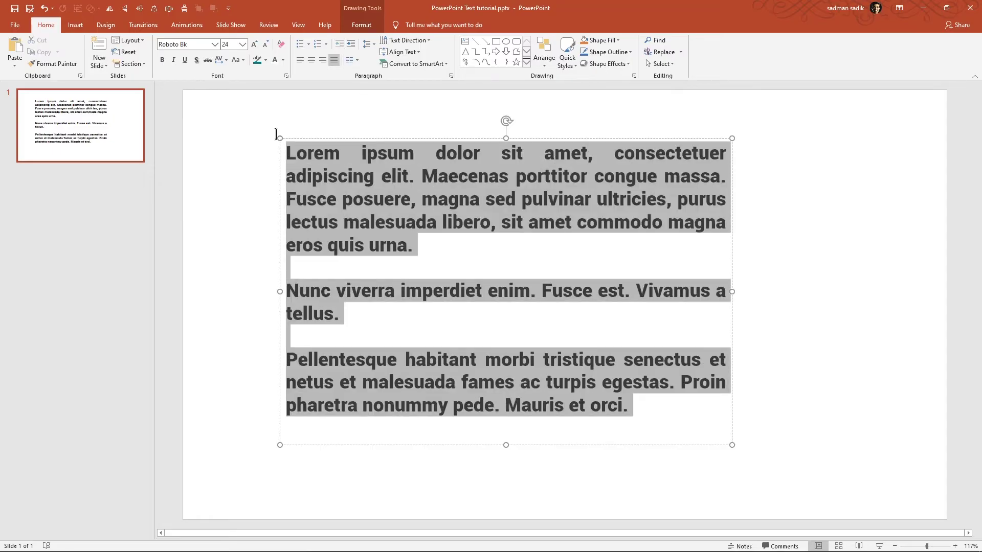
left_click(367, 43)
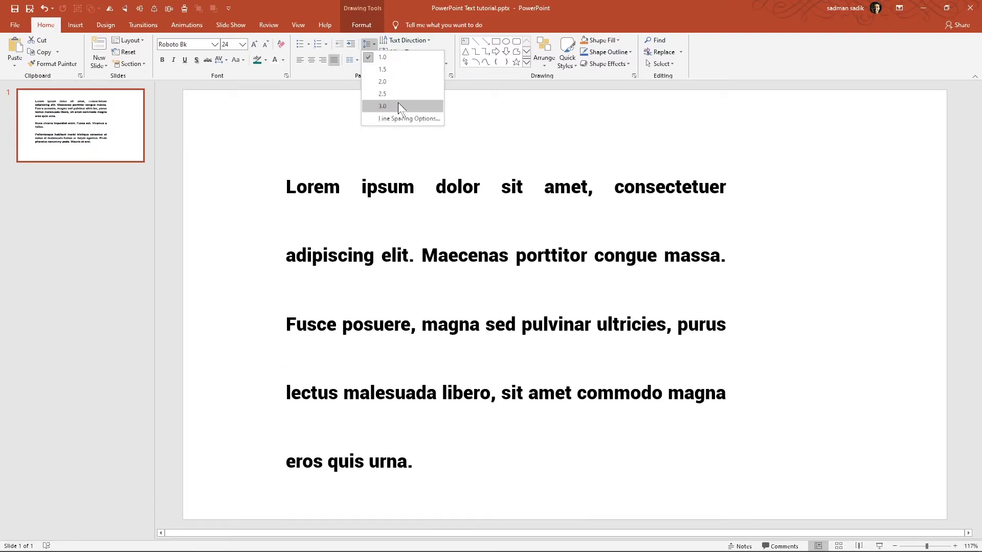
left_click(430, 121)
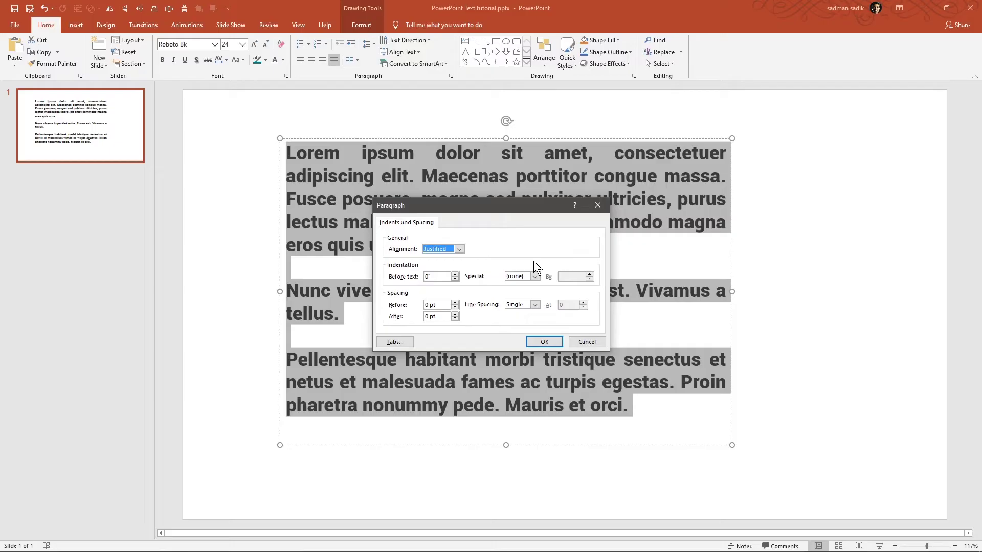
left_click(544, 342)
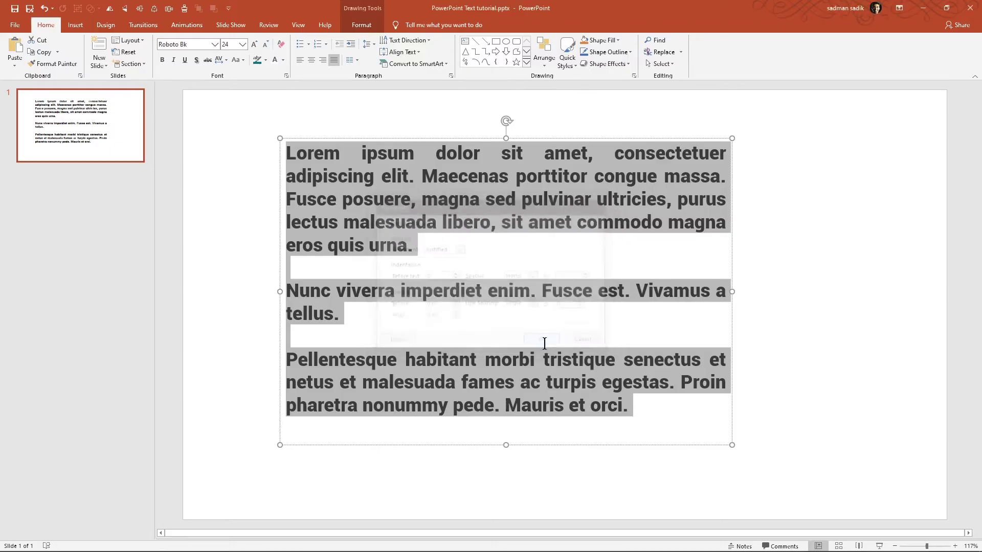
left_click(356, 61)
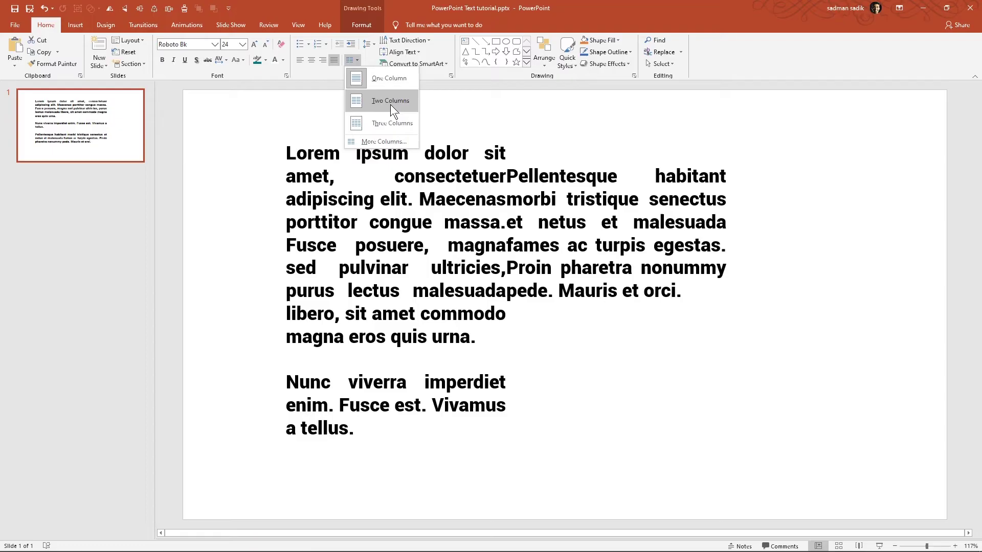
left_click(390, 104)
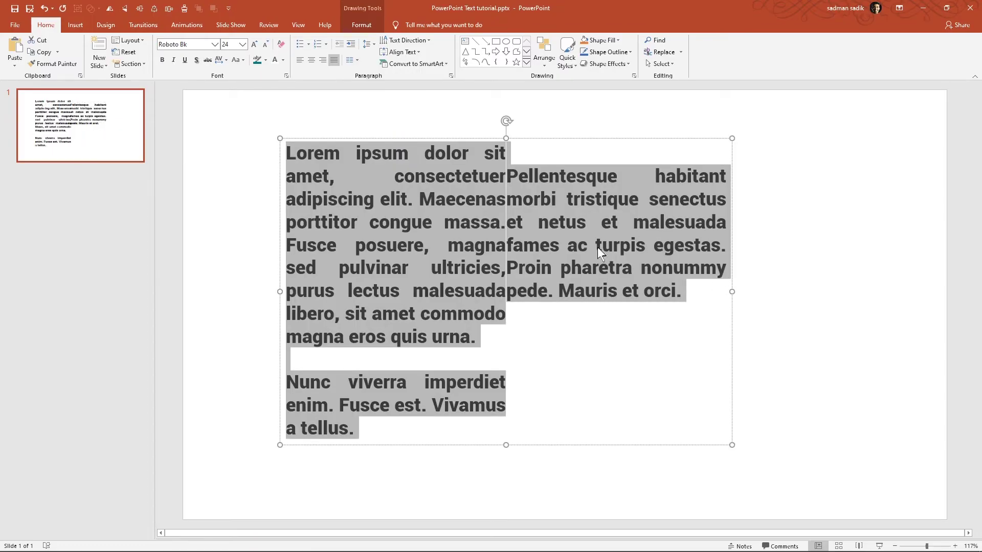
left_click(357, 61)
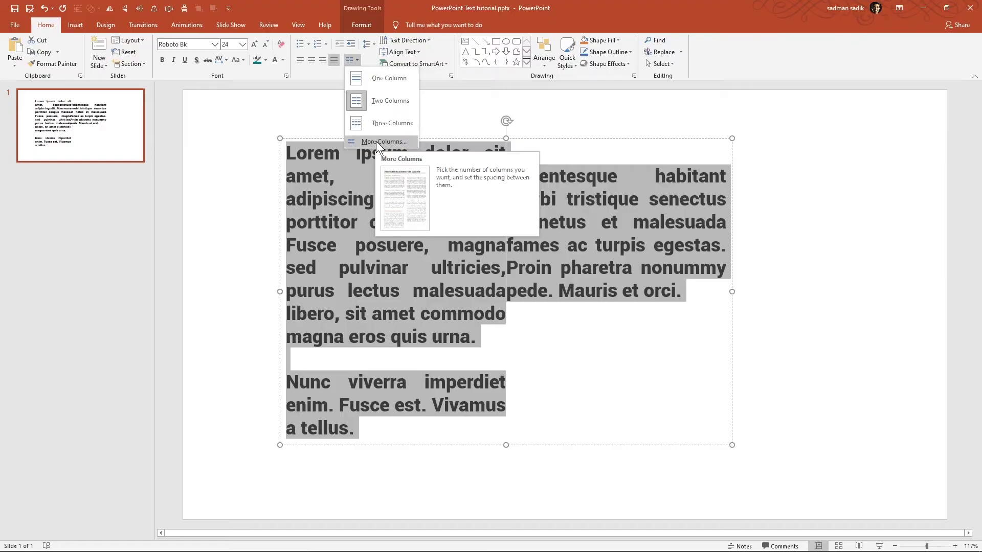
left_click(413, 142)
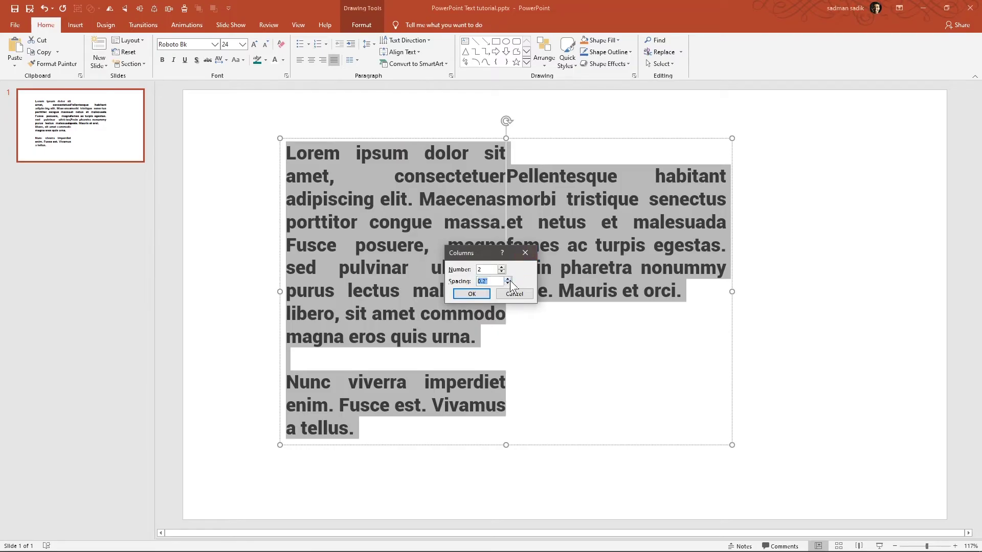
left_click(474, 296)
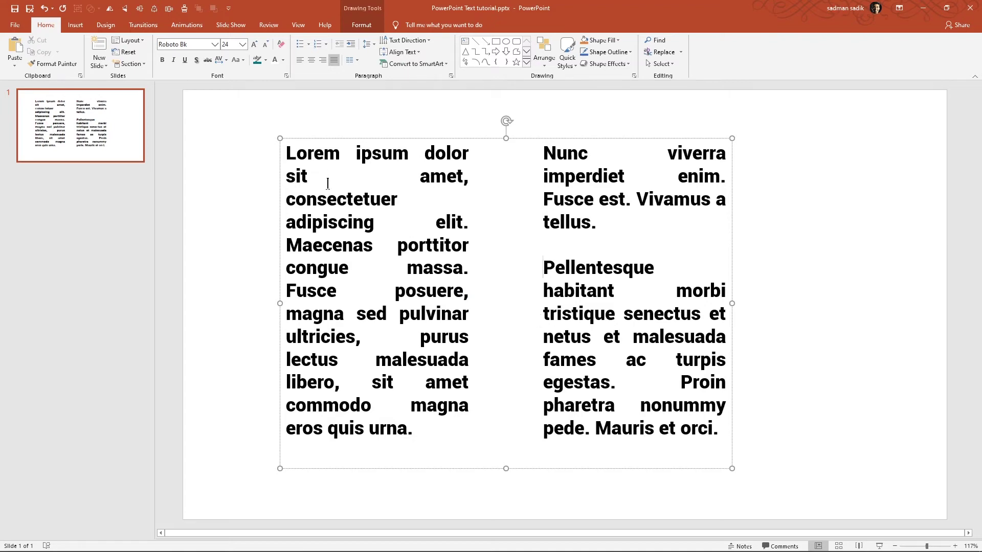
key("ctrl+a")
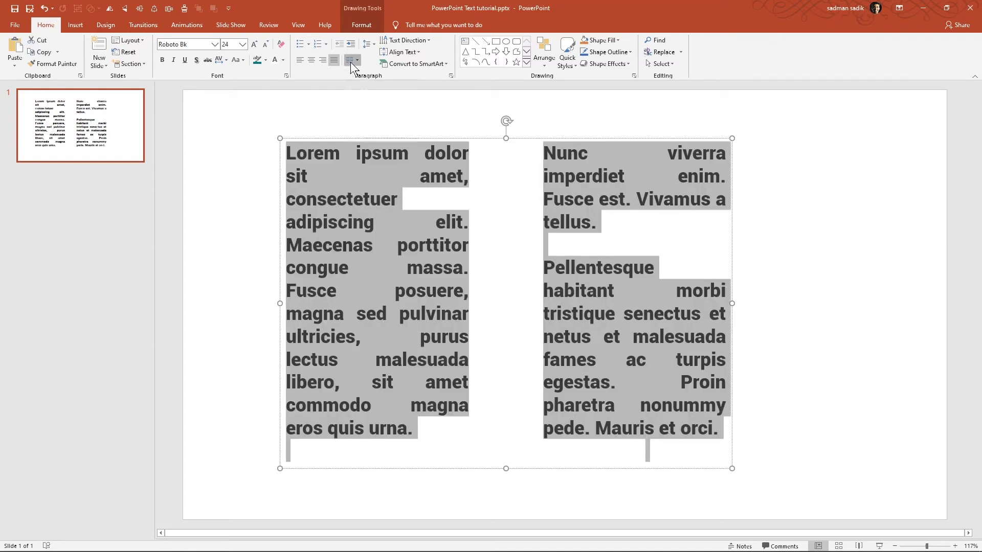
left_click(351, 62)
left_click(354, 84)
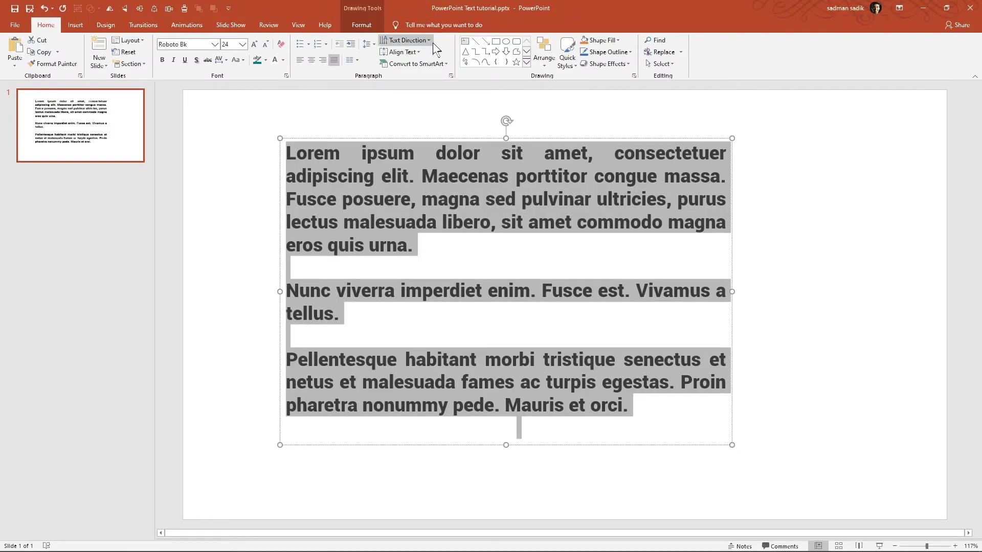
- Set the text box's top margin to 0" in Format Shape, undoing a trial right-margin change
left_click(426, 43)
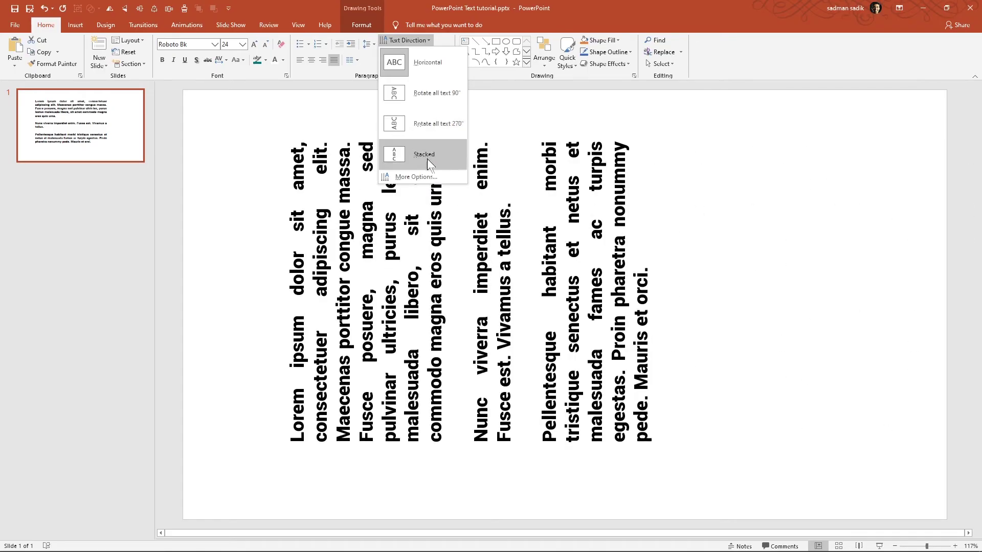
left_click(422, 176)
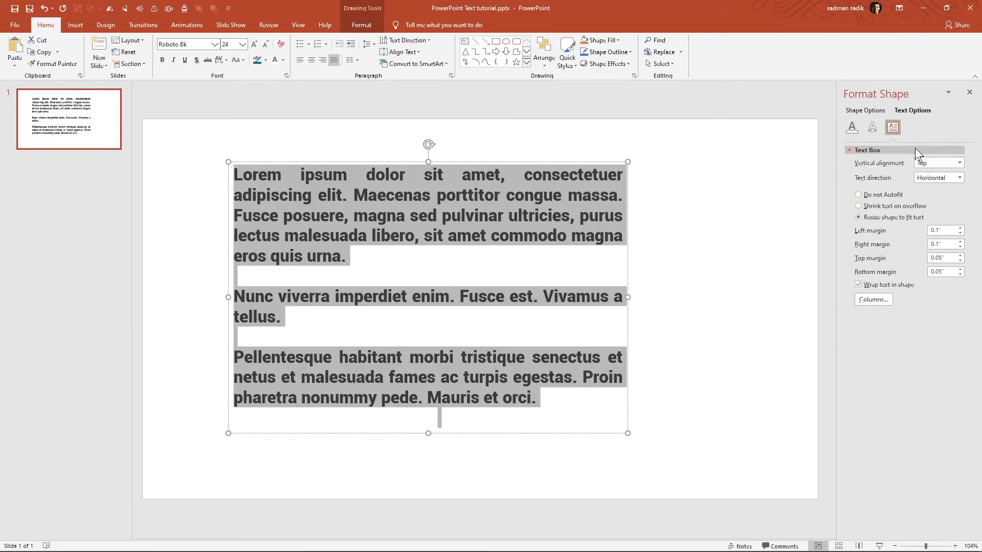
left_click(961, 256)
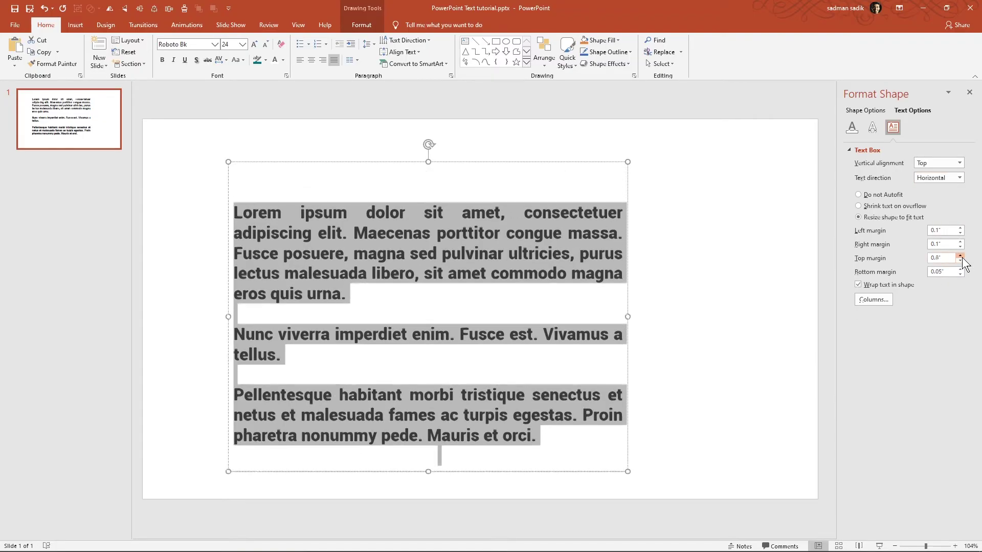
left_click(961, 260)
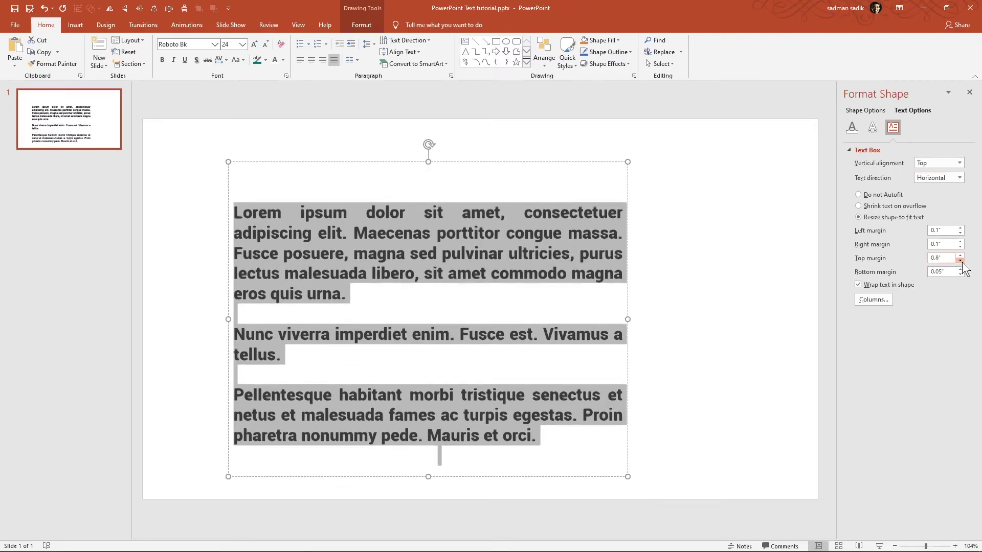
left_click(961, 241)
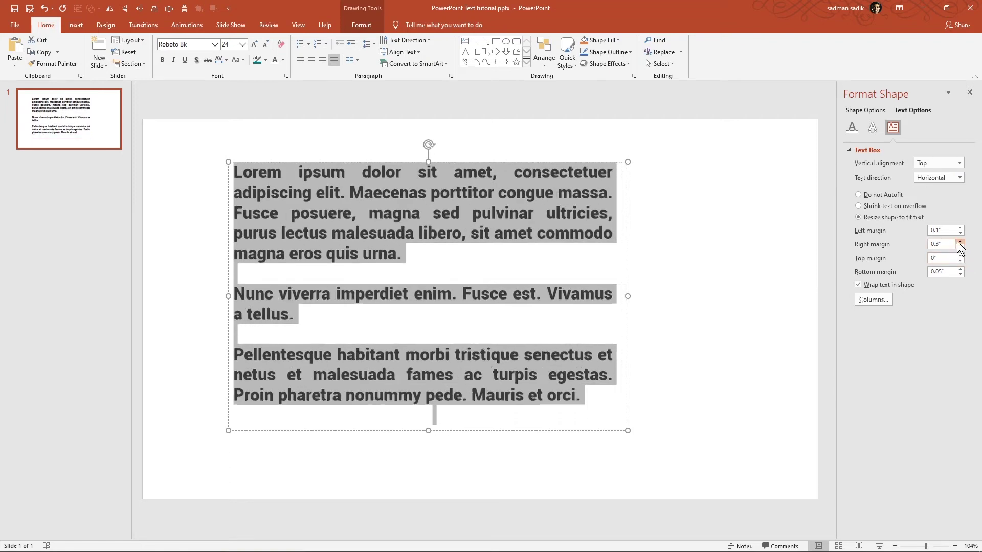
key("ctrl+z")
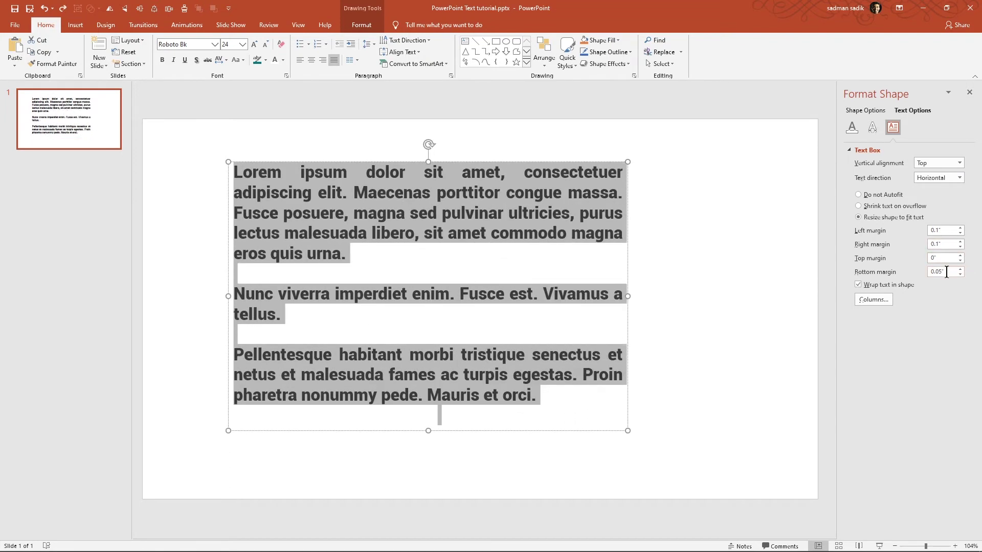
left_click(968, 93)
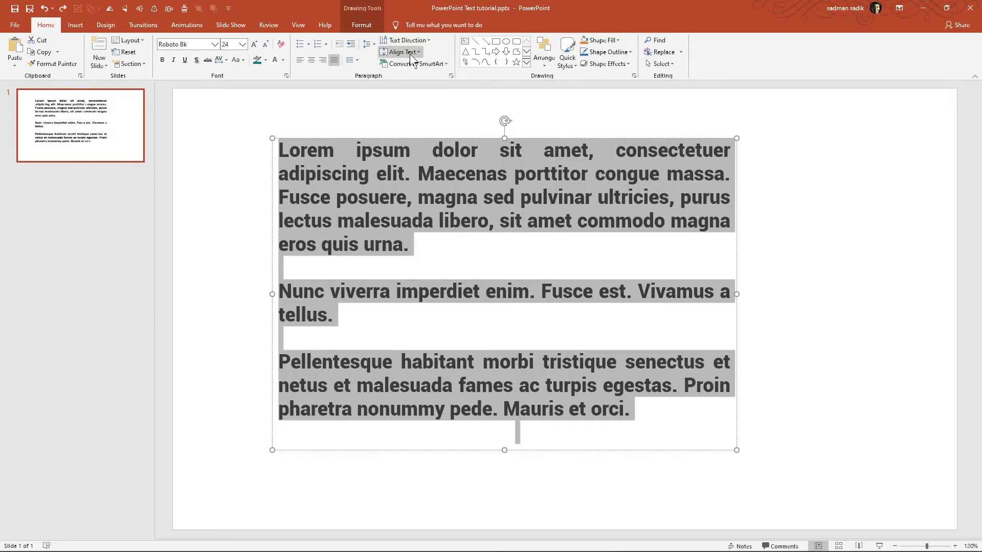
left_click(460, 138)
left_click_drag(460, 137, 376, 132)
left_click(237, 104)
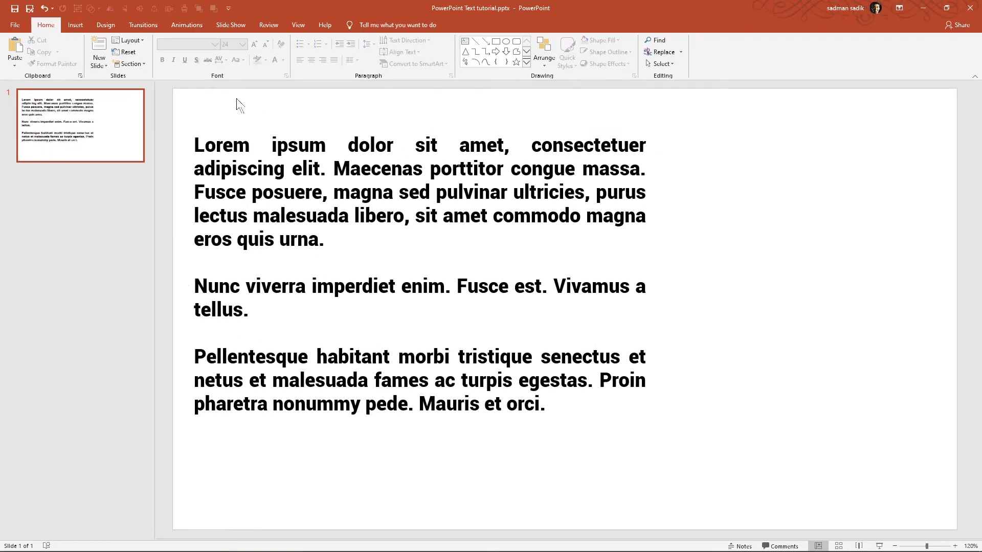
left_click(66, 25)
left_click(163, 53)
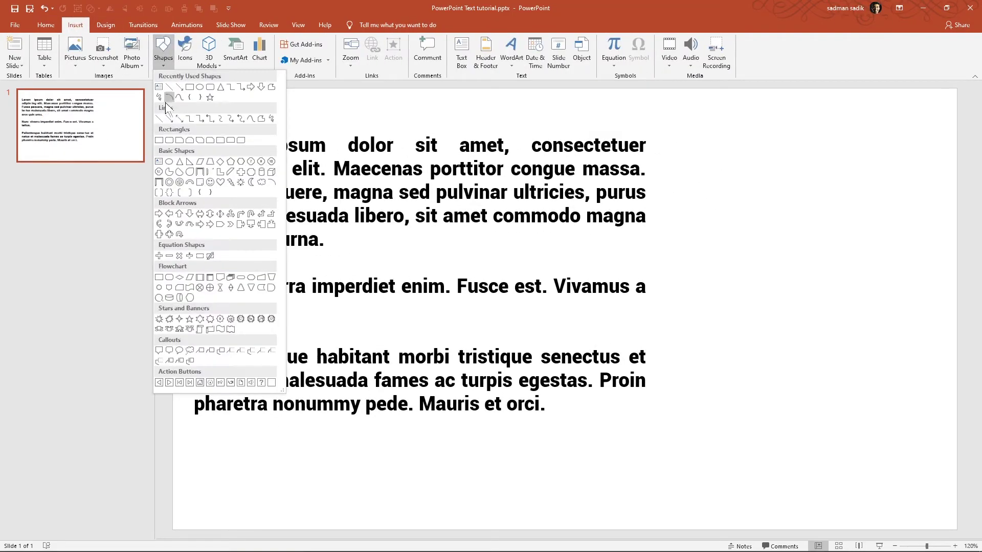
left_click(159, 140)
left_click_drag(683, 133, 912, 491)
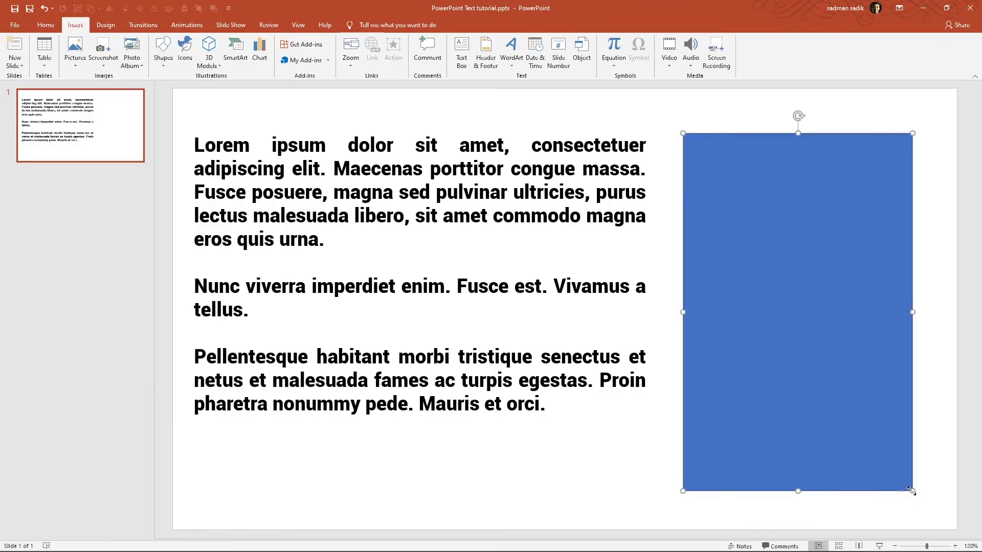
left_click(194, 145)
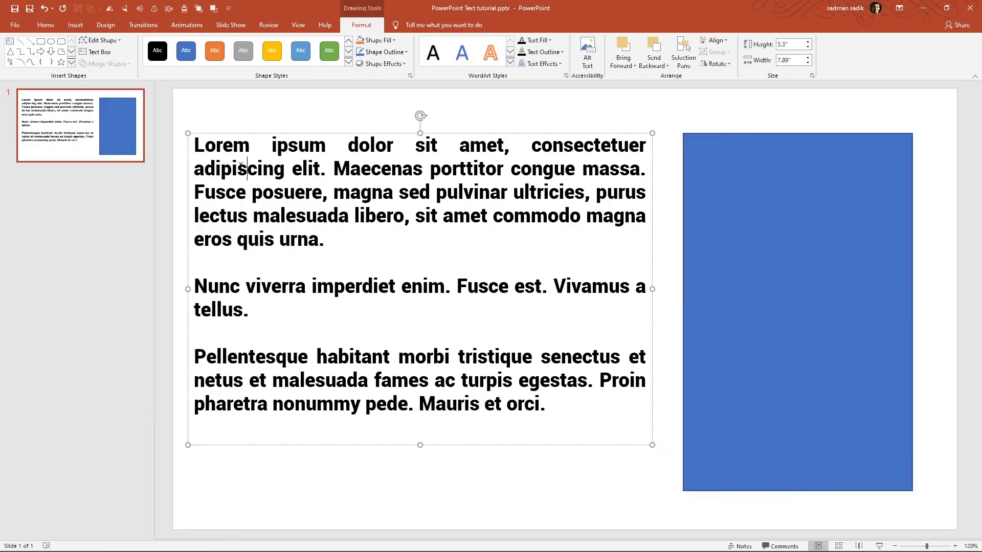
left_click_drag(194, 145, 555, 407)
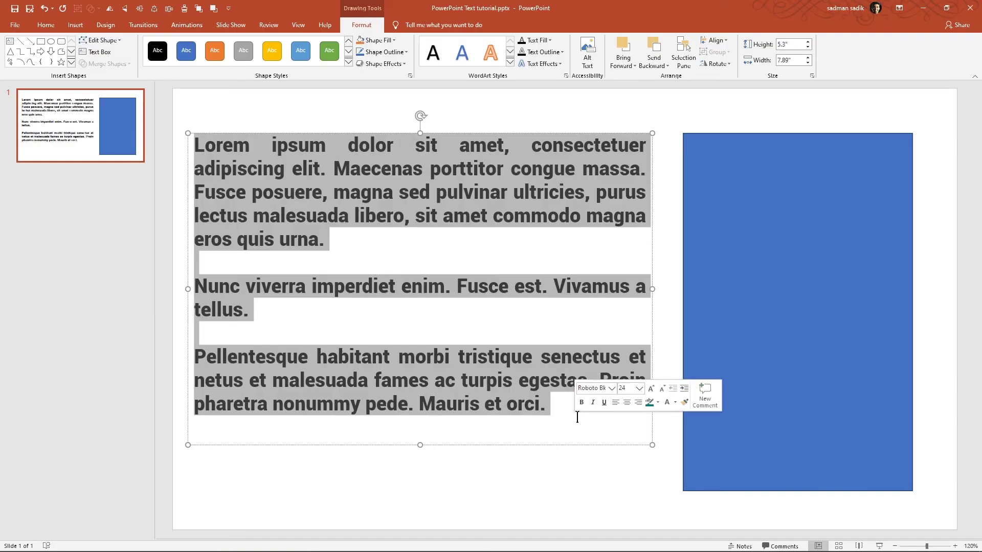
right_click(536, 366)
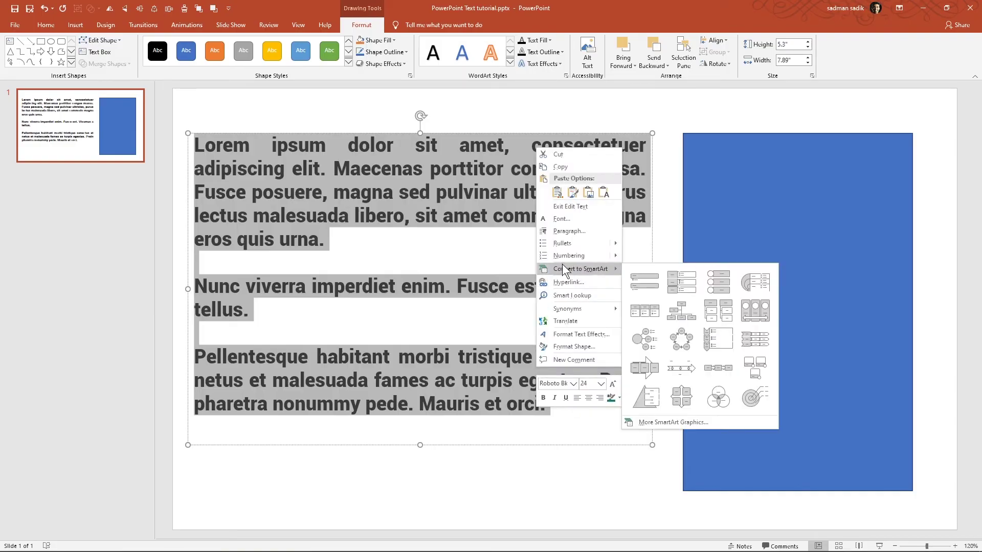
left_click(572, 167)
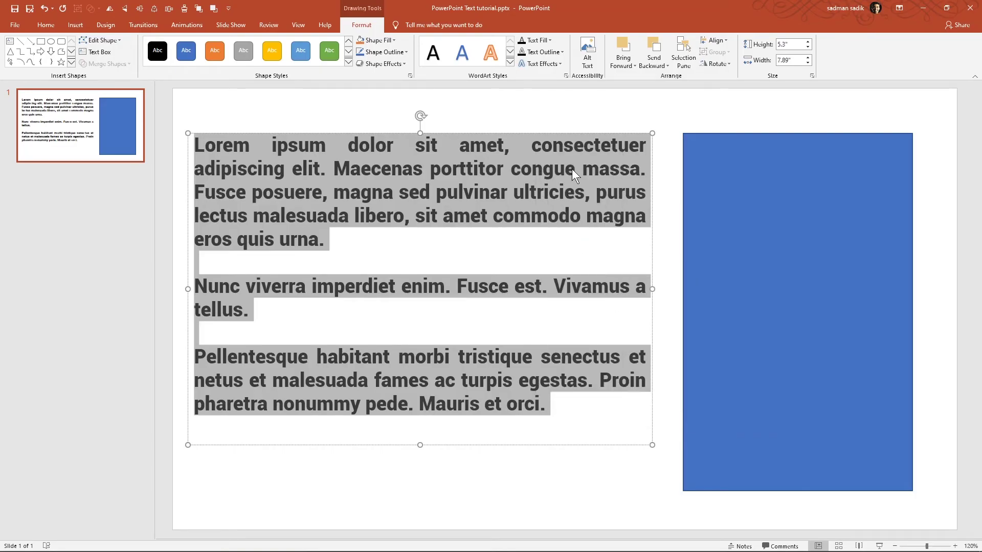
left_click(693, 121)
left_click(808, 301)
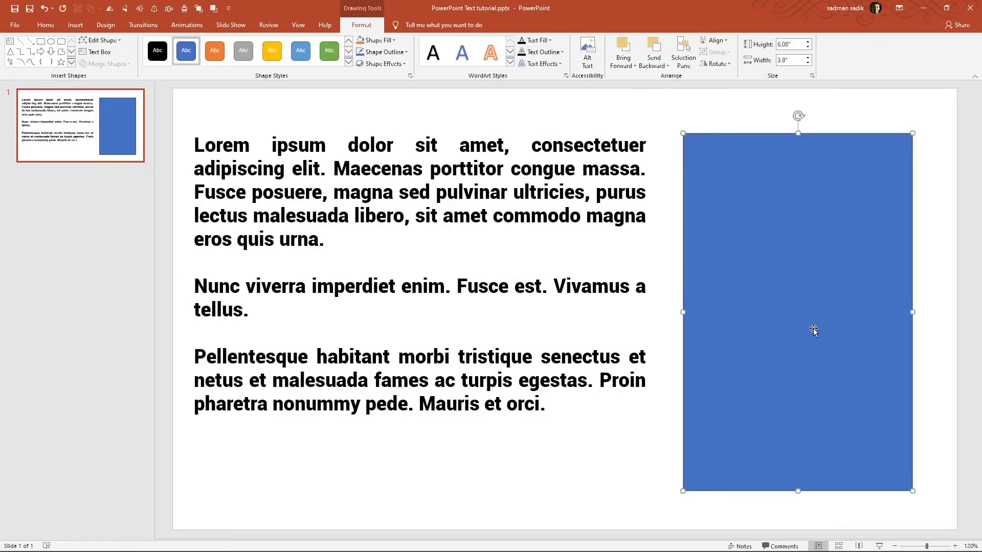
left_click(792, 306)
key("ctrl+v")
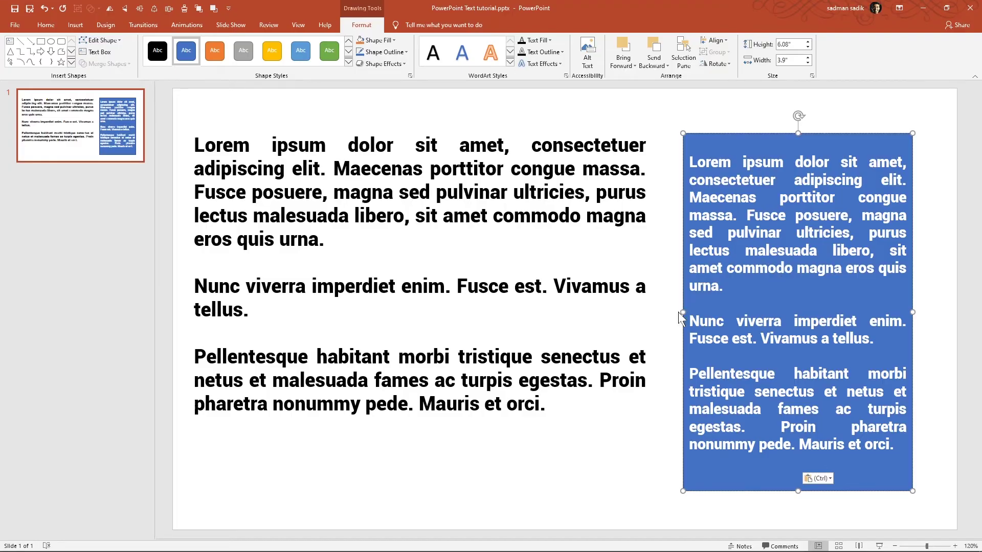
left_click_drag(680, 312, 659, 313)
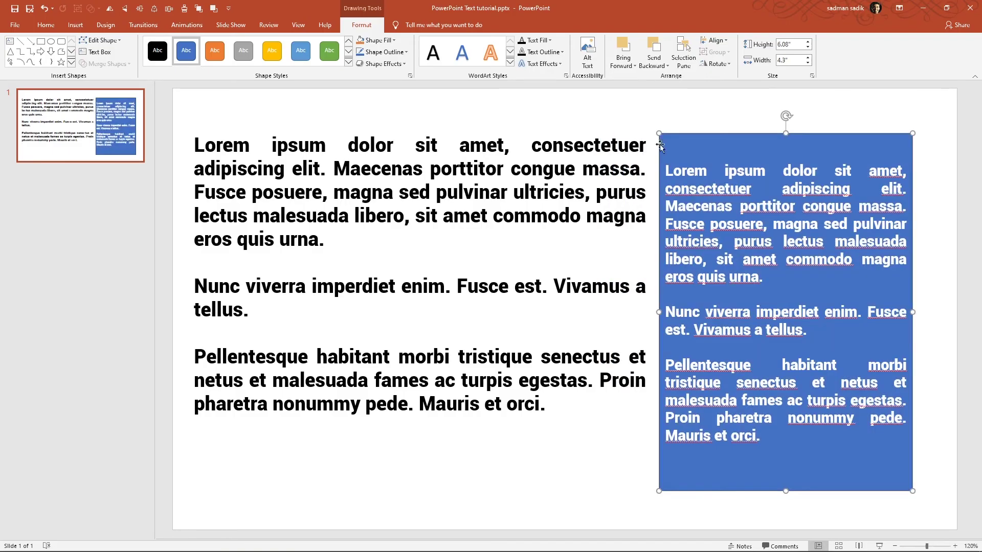
left_click(46, 24)
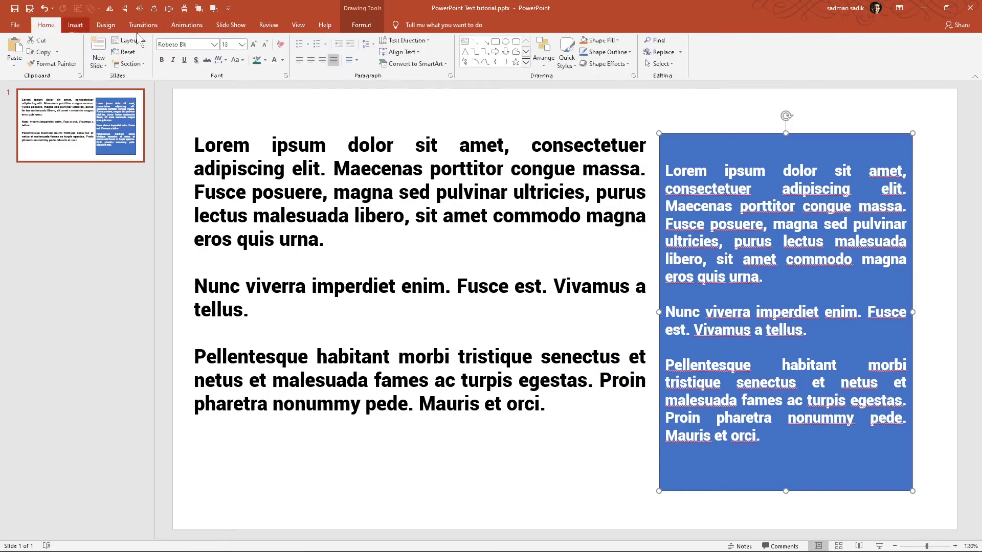
left_click(404, 54)
left_click(416, 77)
left_click(410, 54)
left_click(423, 134)
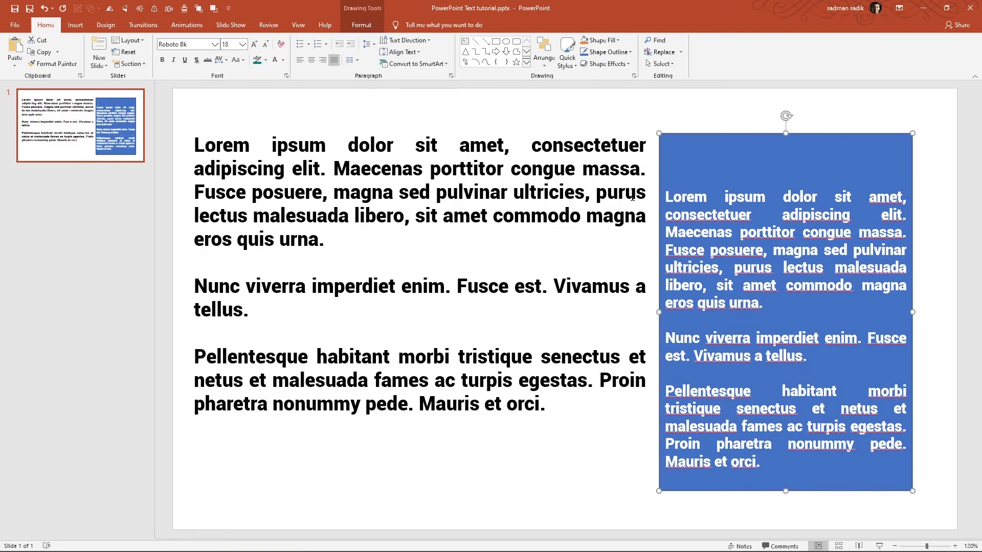
key("Delete")
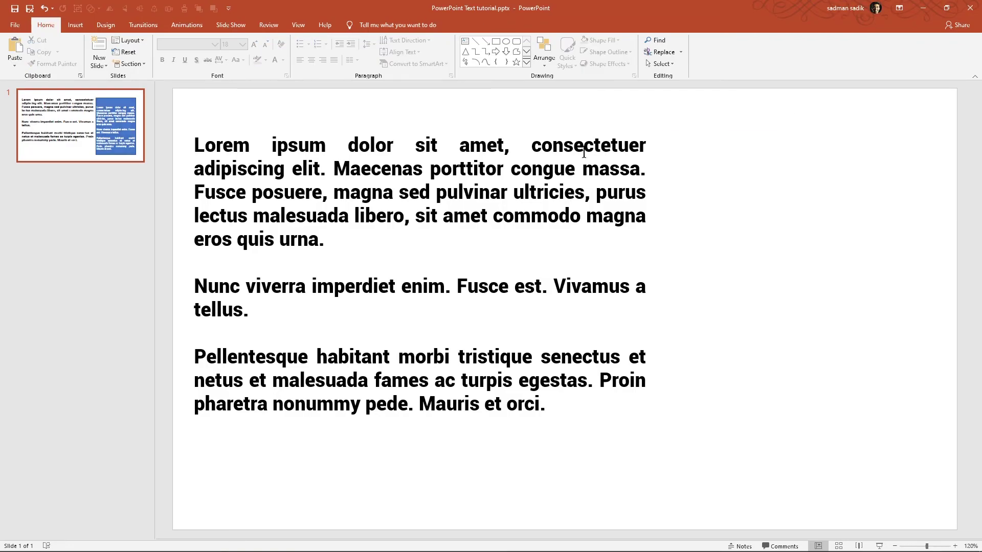
- Draw a blue oval on the slide's right and paste the lorem ipsum paragraphs into it
left_click(584, 134)
left_click(511, 116)
left_click(75, 24)
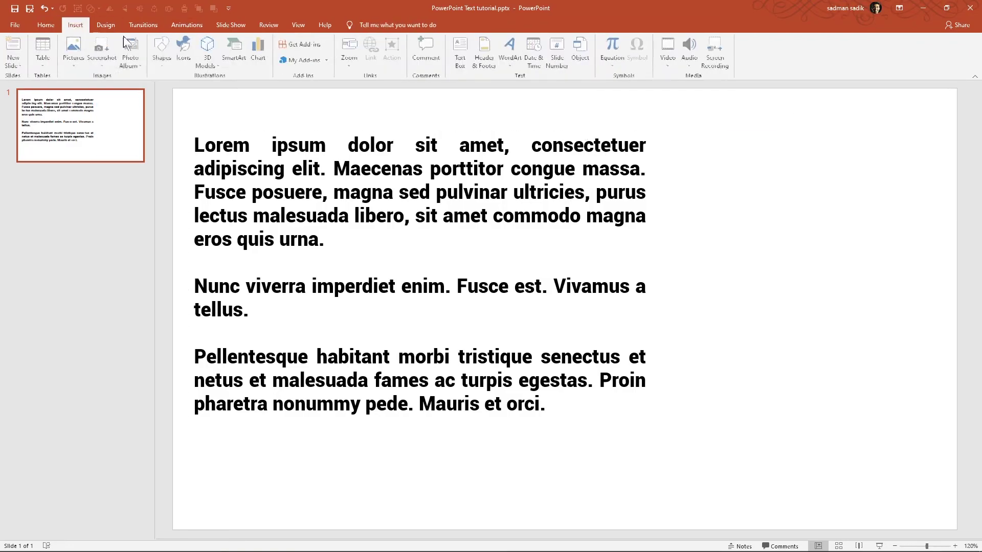
left_click(163, 52)
left_click(175, 167)
left_click_drag(691, 165, 868, 403)
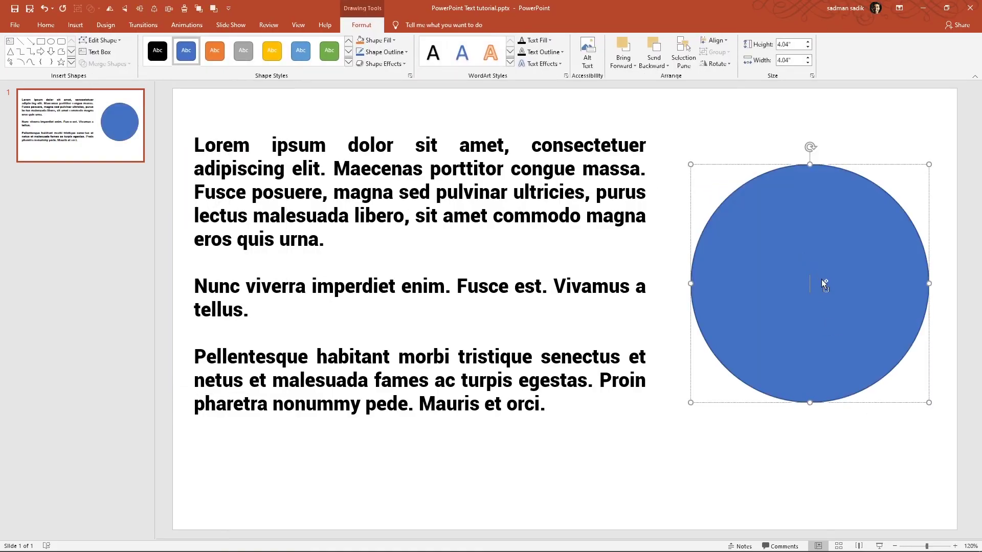
key("ctrl+v")
- Shrink all the circle's text down to 10 pt
key("ctrl+a")
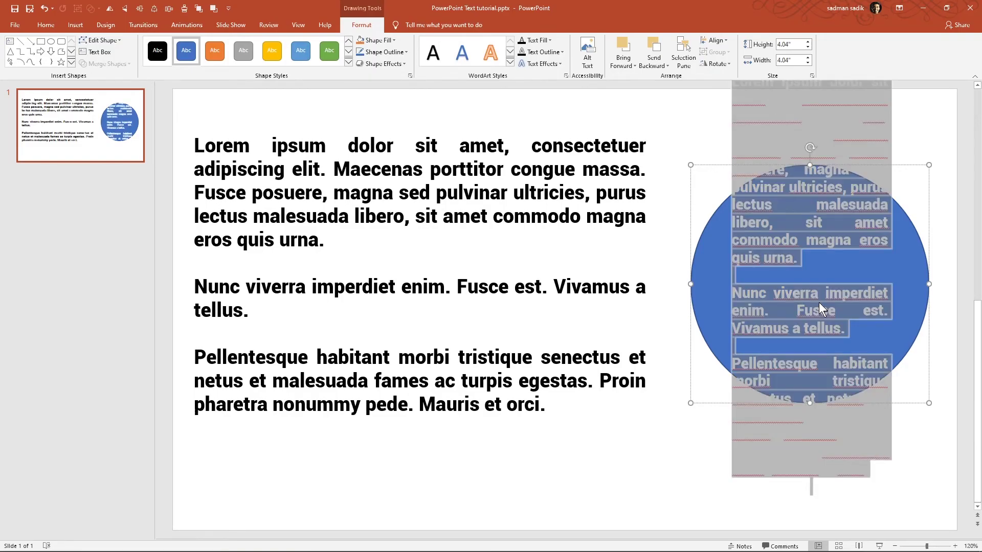
left_click(45, 24)
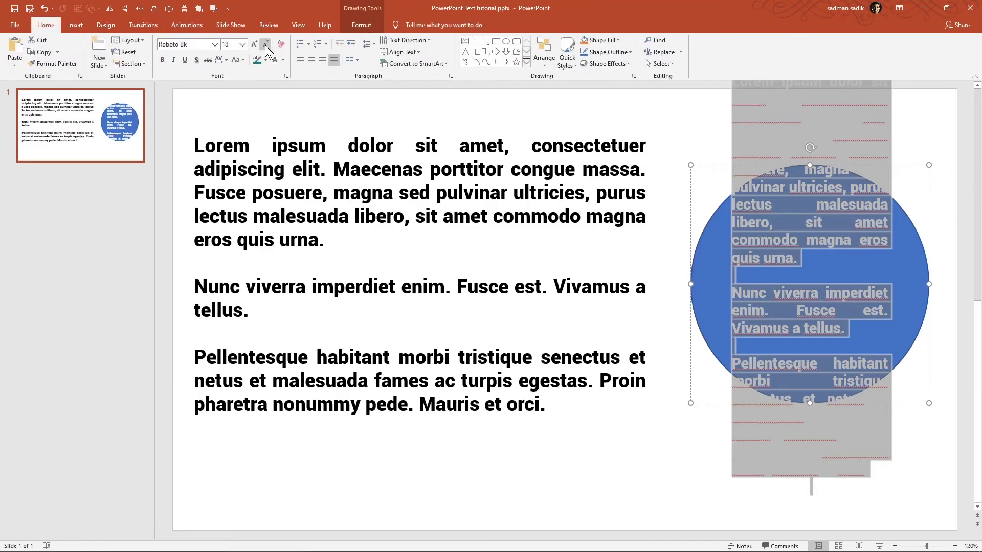
left_click(269, 46)
left_click(270, 47)
left_click(270, 47)
left_click(269, 46)
left_click(269, 47)
left_click(270, 47)
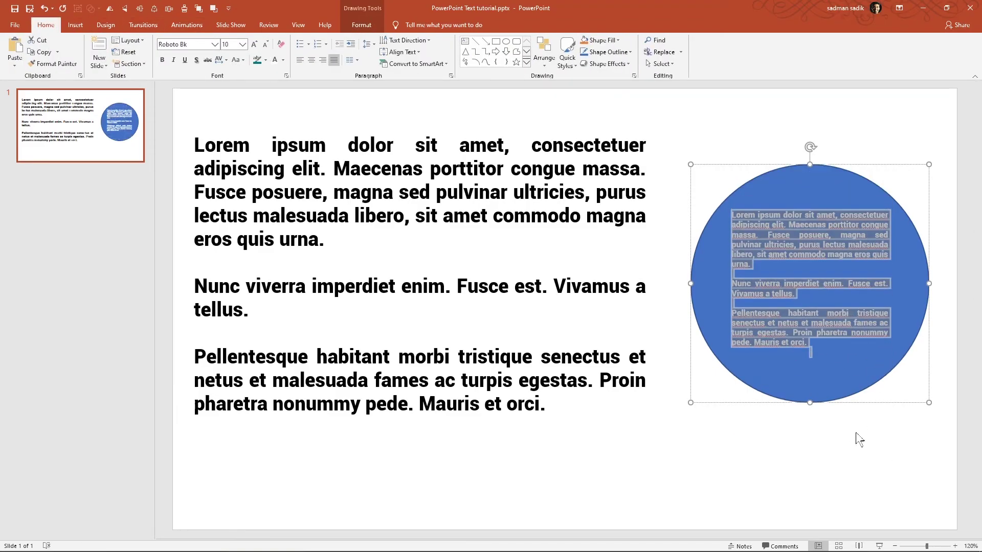
left_click(839, 454)
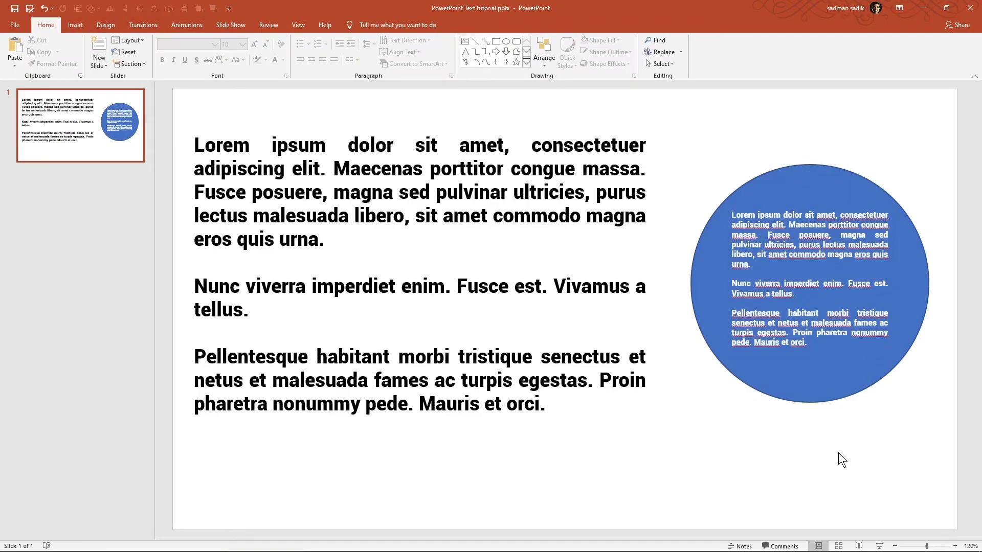
- Delete the blue circle and nudge the lorem ipsum text box toward the slide centre
left_click_drag(671, 104, 937, 479)
key("Delete")
left_click(513, 233)
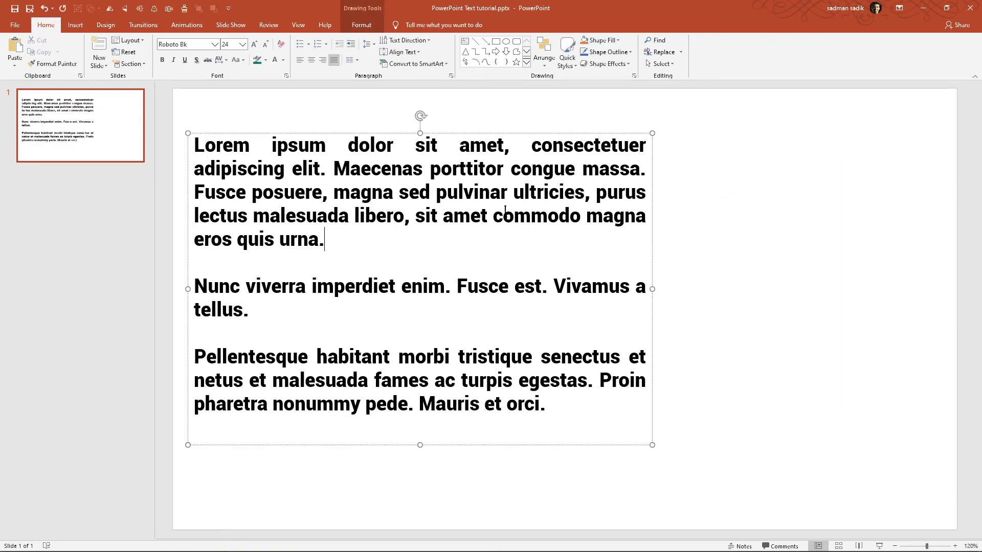
left_click_drag(501, 134, 601, 147)
- Convert the selected paragraphs into a Basic Cycle SmartArt diagram
left_click_drag(296, 156, 708, 436)
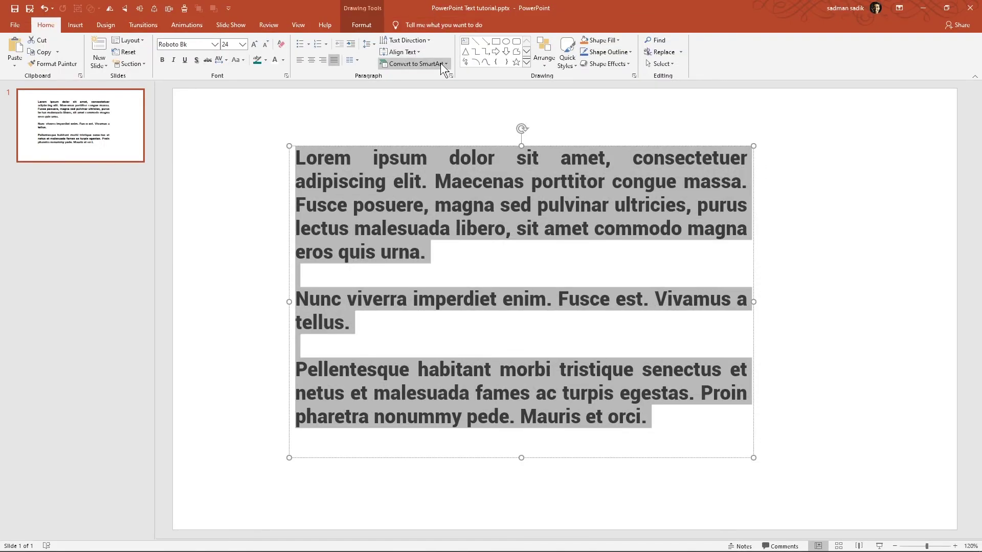
left_click(468, 189)
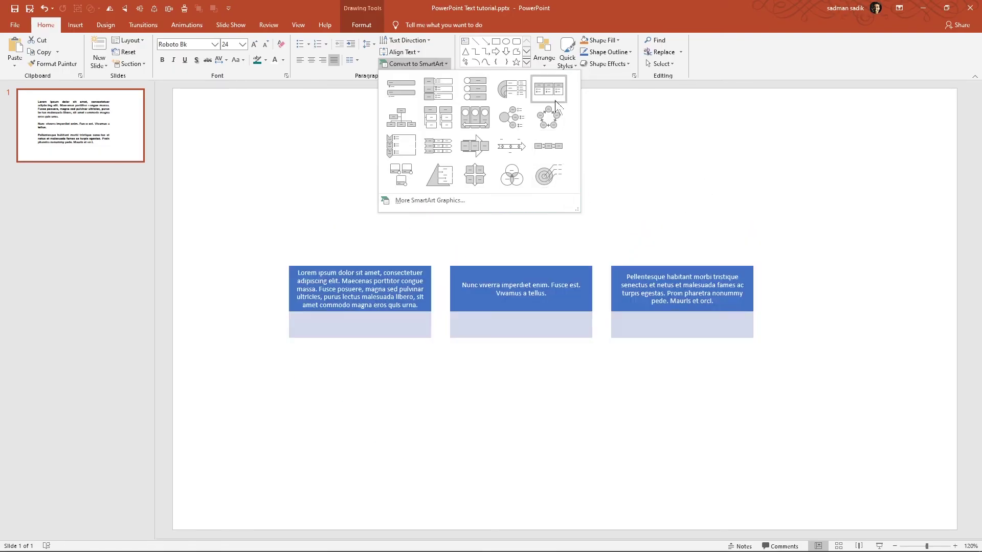
left_click(548, 130)
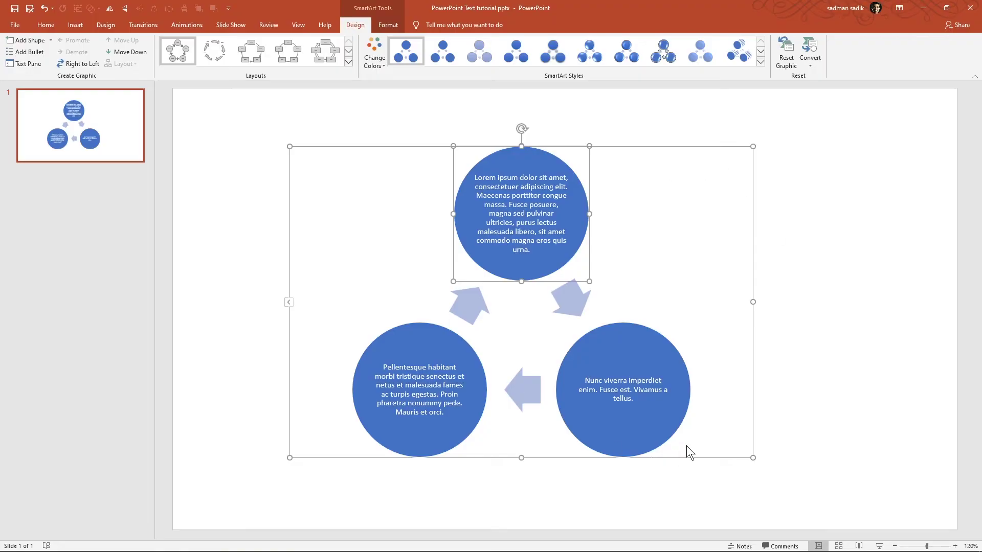
- Apply the Colorful scheme so the cycle circles become yellow, green and blue, leaving shape fills unchanged
left_click(376, 66)
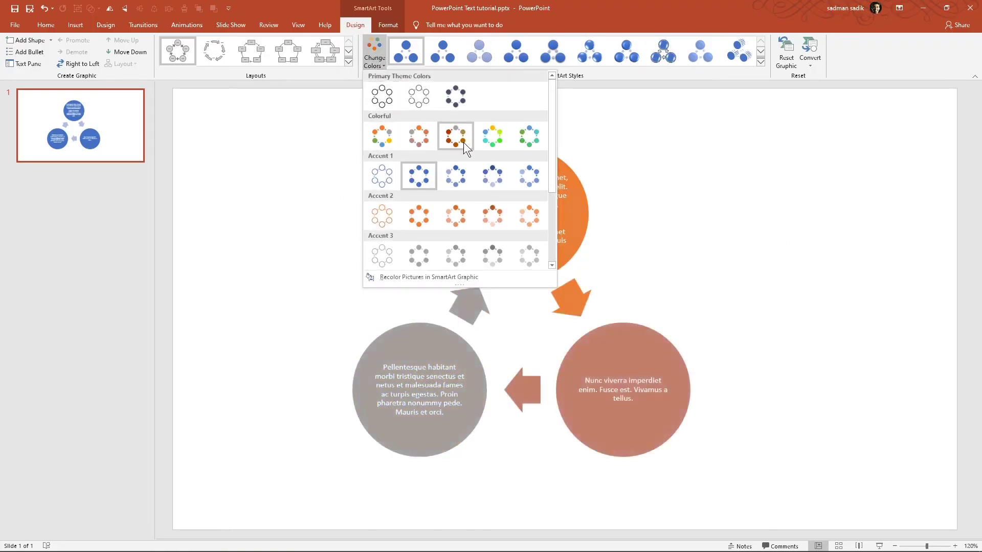
left_click(491, 143)
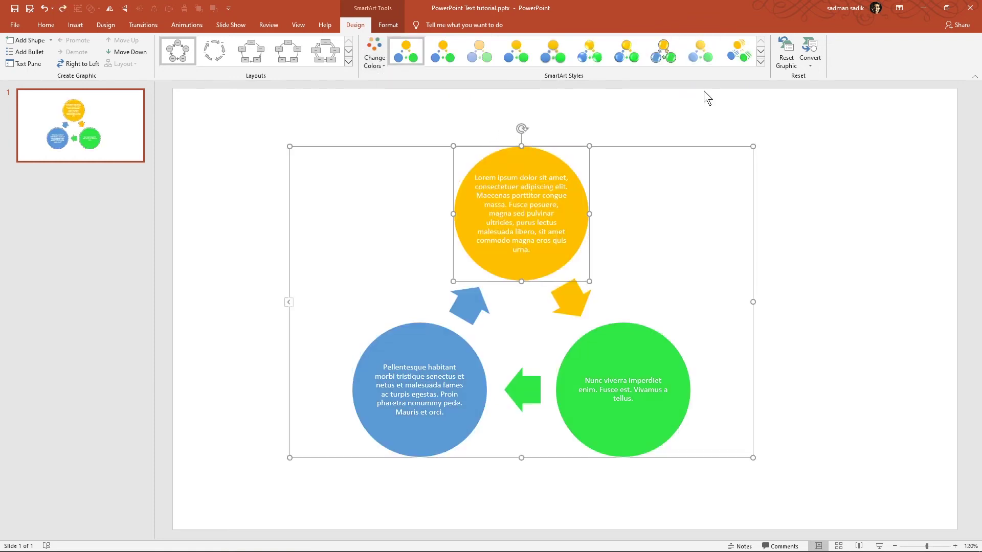
left_click(386, 25)
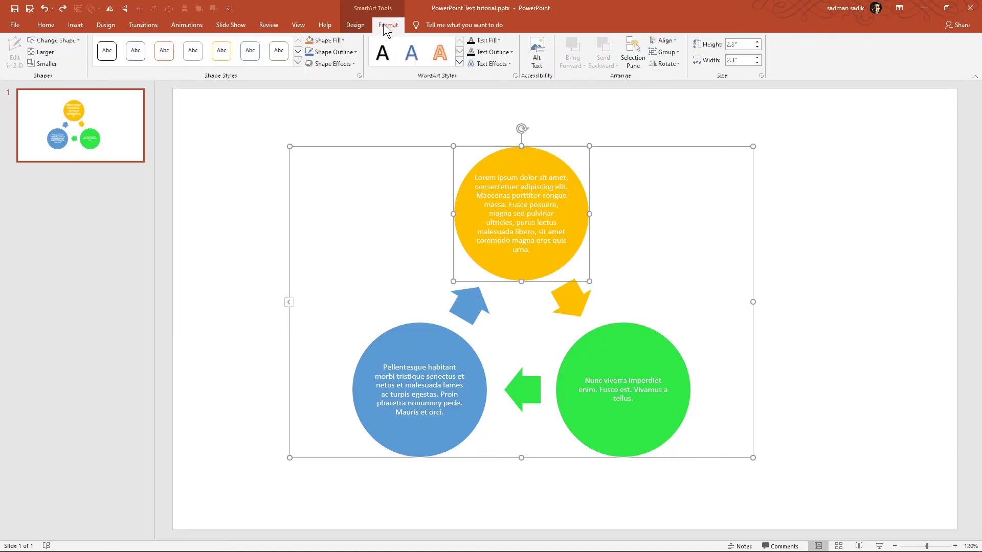
left_click(344, 40)
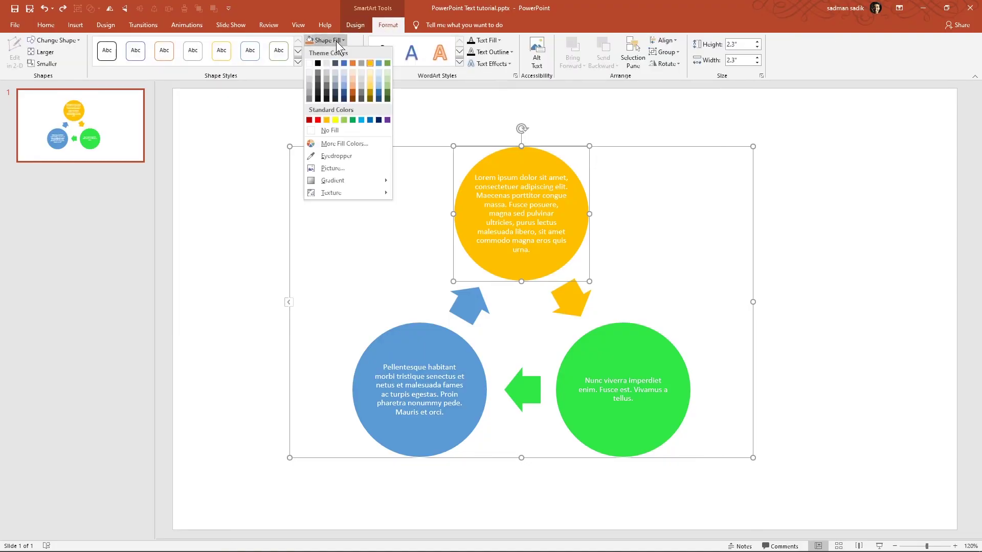
left_click(645, 170)
left_click(658, 364)
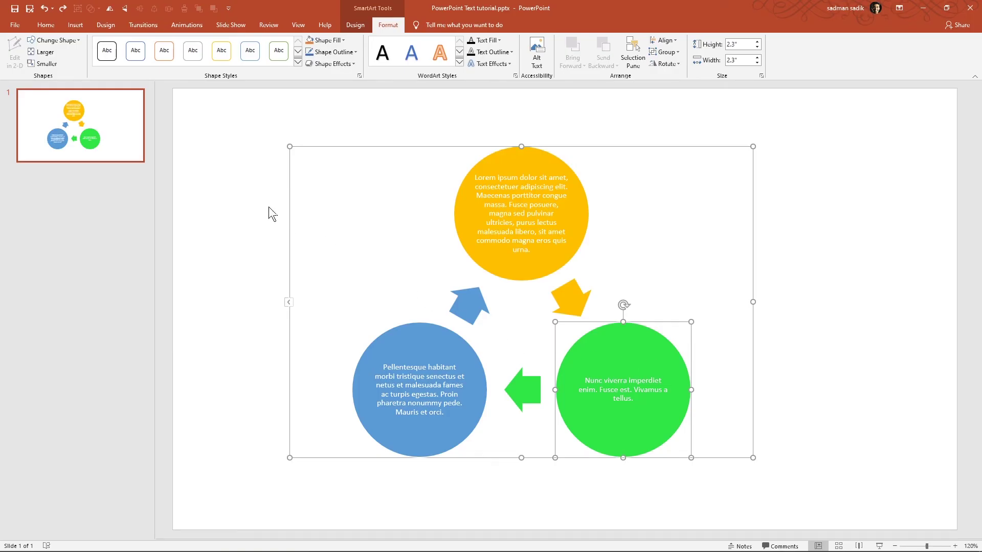
left_click(254, 203)
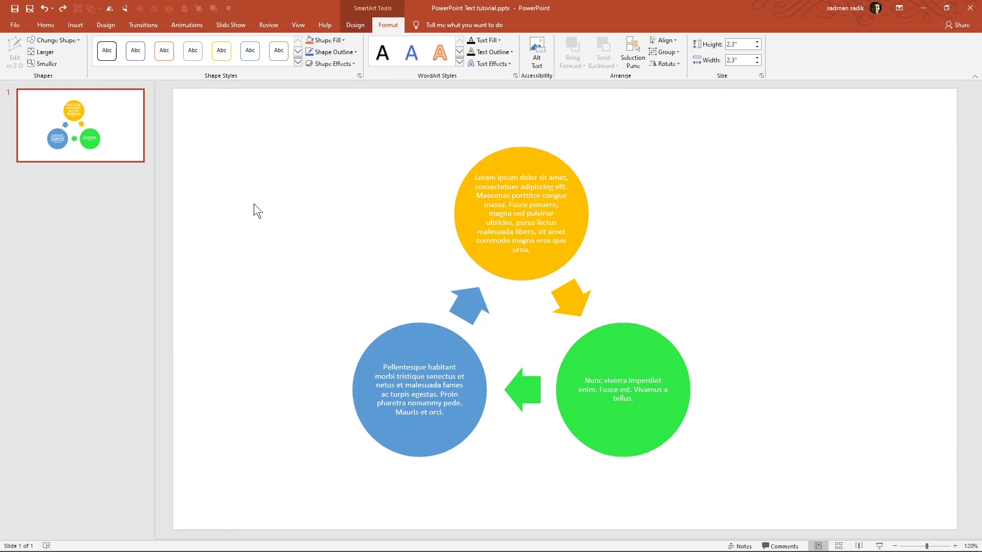
left_click(541, 159)
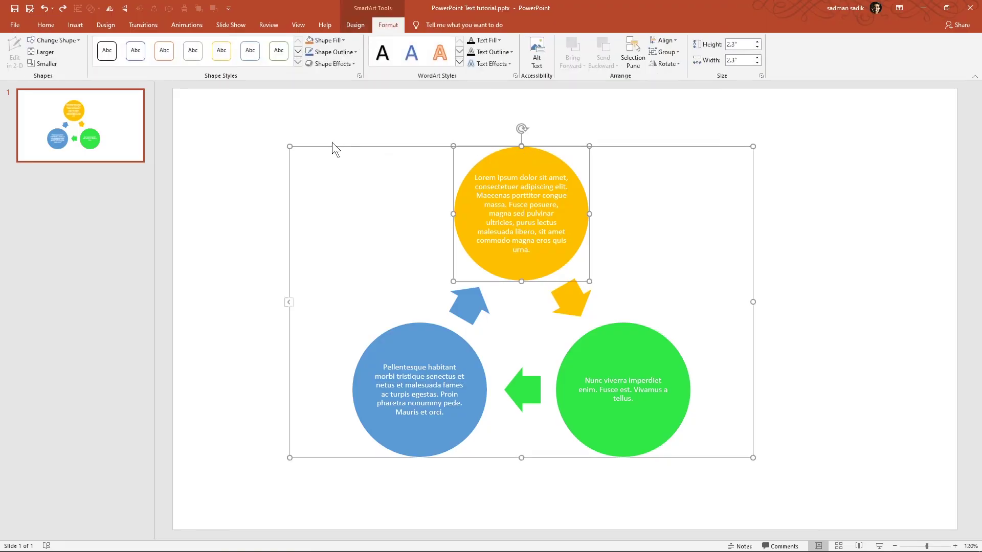
left_click(274, 130)
- Undo the SmartArt conversion, shift the text box up-right, select its text and launch Format Shape
key("ctrl+z")
key("ctrl+z")
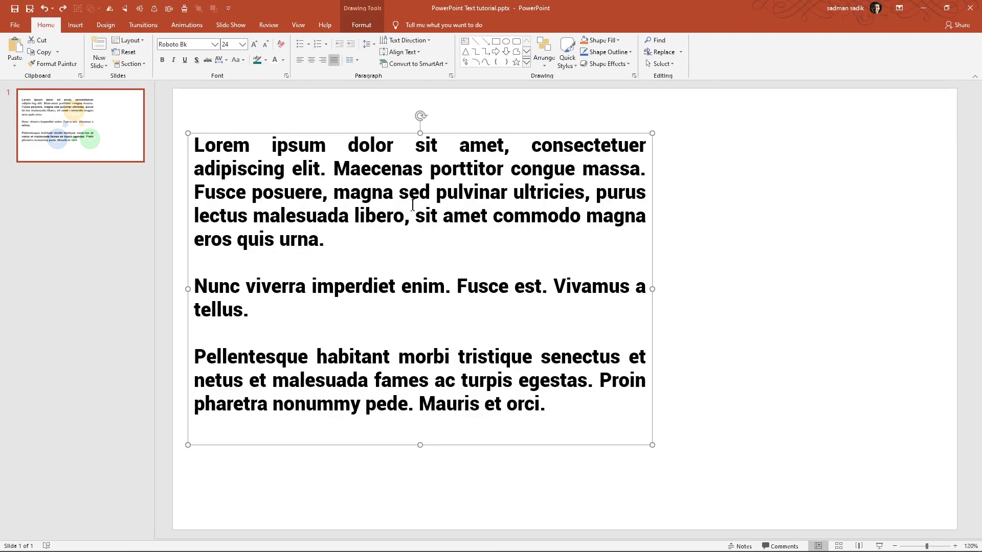
left_click_drag(388, 135, 465, 126)
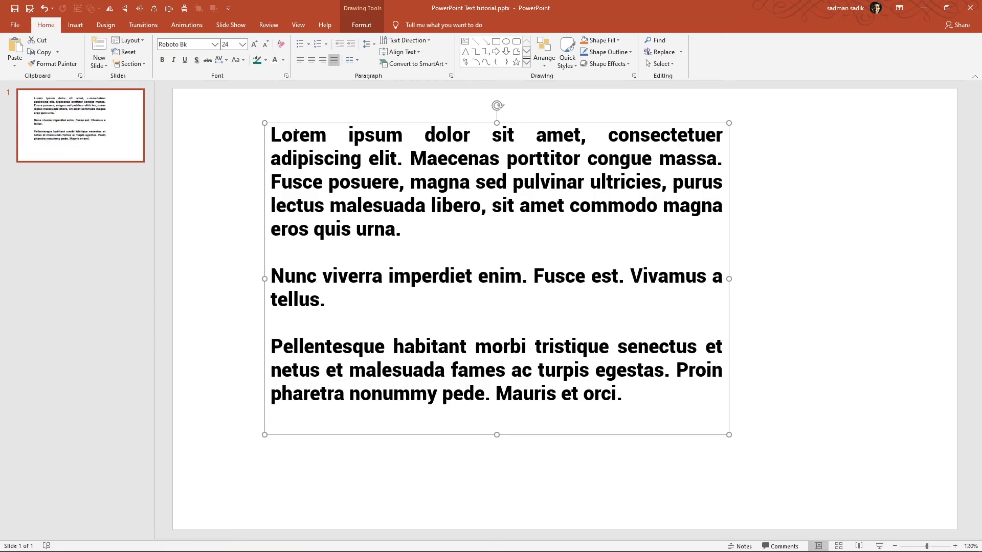
key("ctrl+a")
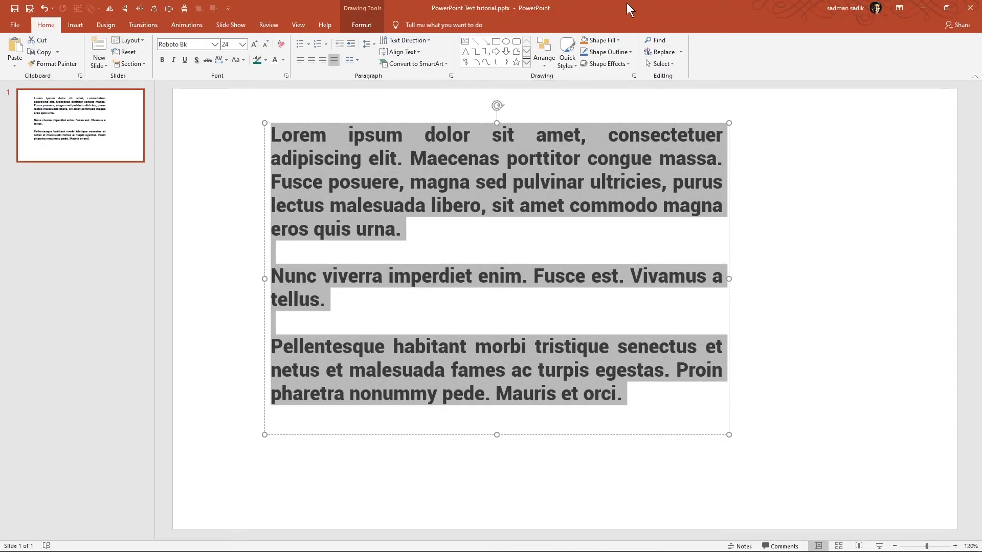
left_click(634, 76)
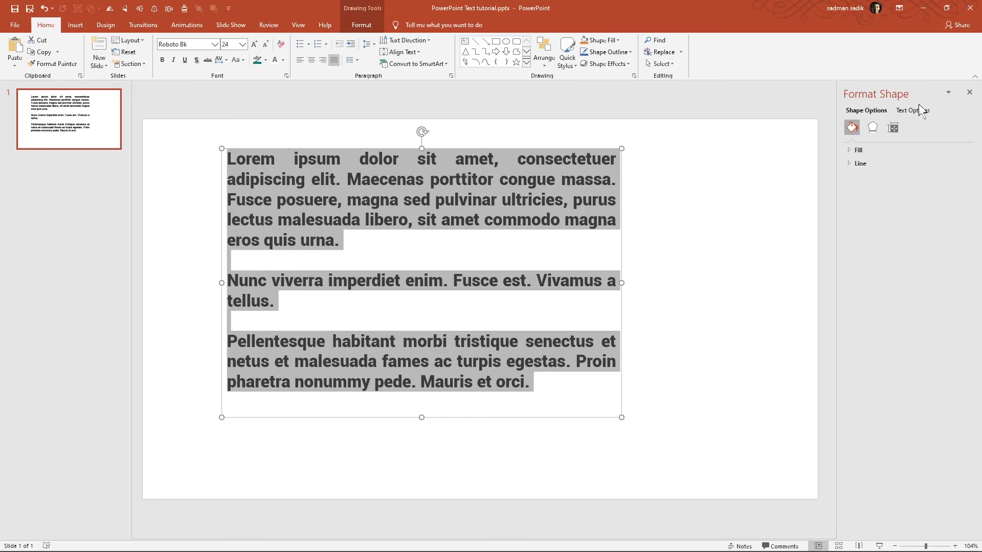
- Give the text a gradient fill with a yellow left stop and purple right stop
left_click(917, 109)
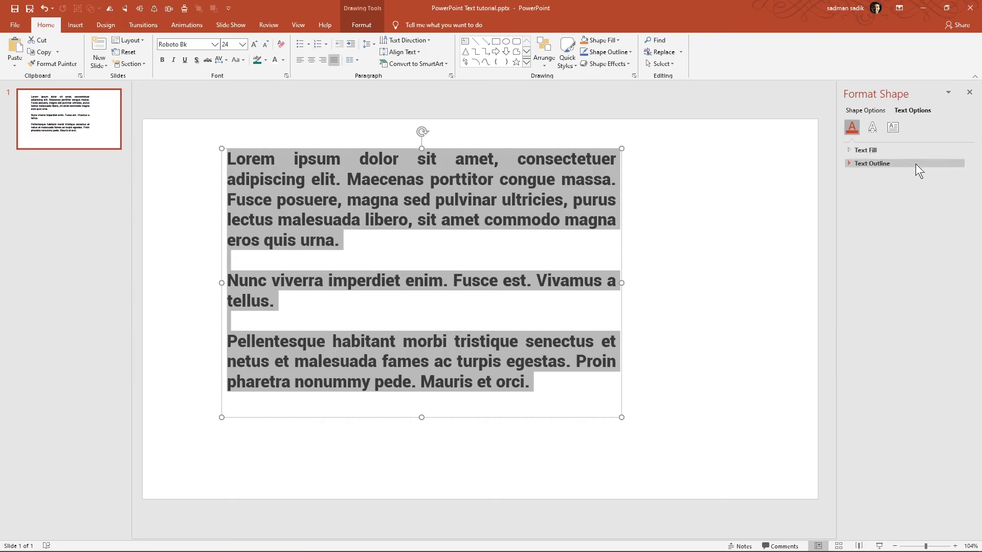
left_click(895, 150)
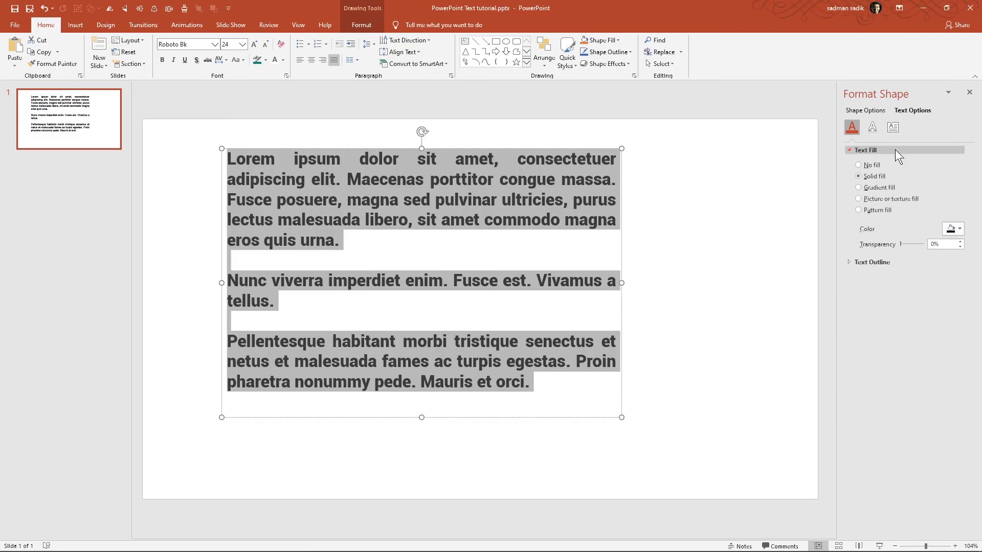
left_click(883, 188)
left_click(951, 319)
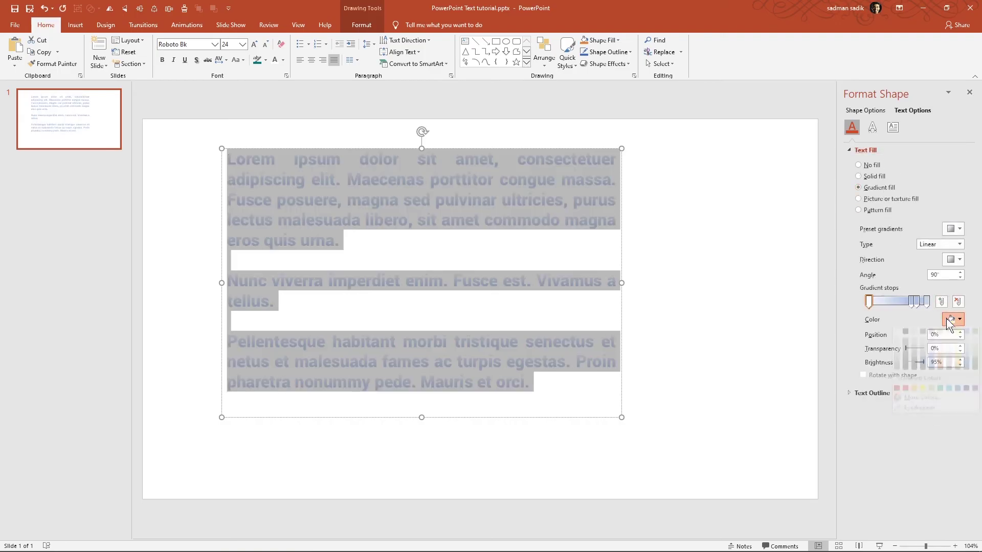
left_click(923, 400)
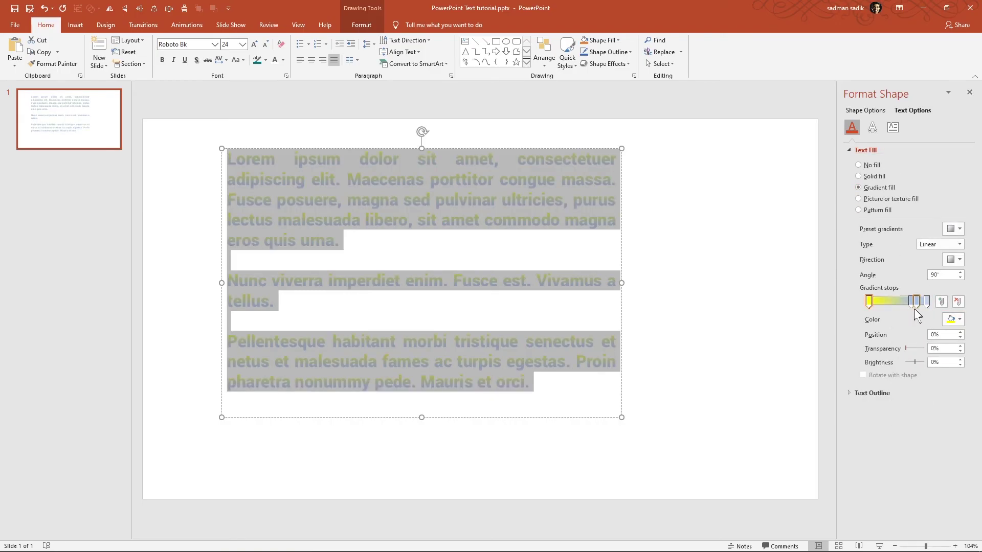
left_click(926, 301)
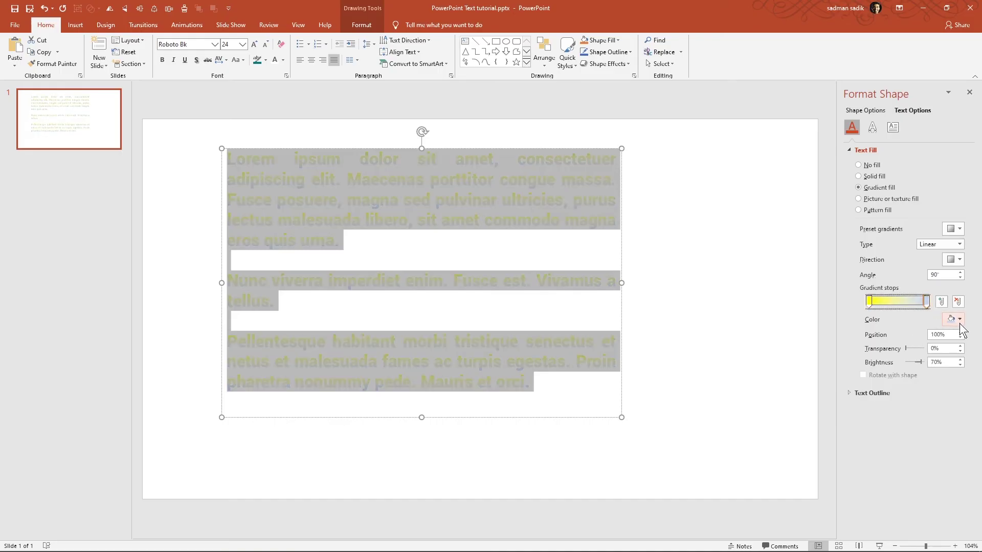
left_click(954, 319)
left_click(974, 399)
- Turn the left gradient stop purple too, then reselect the text box to view the Text Fill options
left_click(869, 302)
left_click(954, 319)
left_click(971, 400)
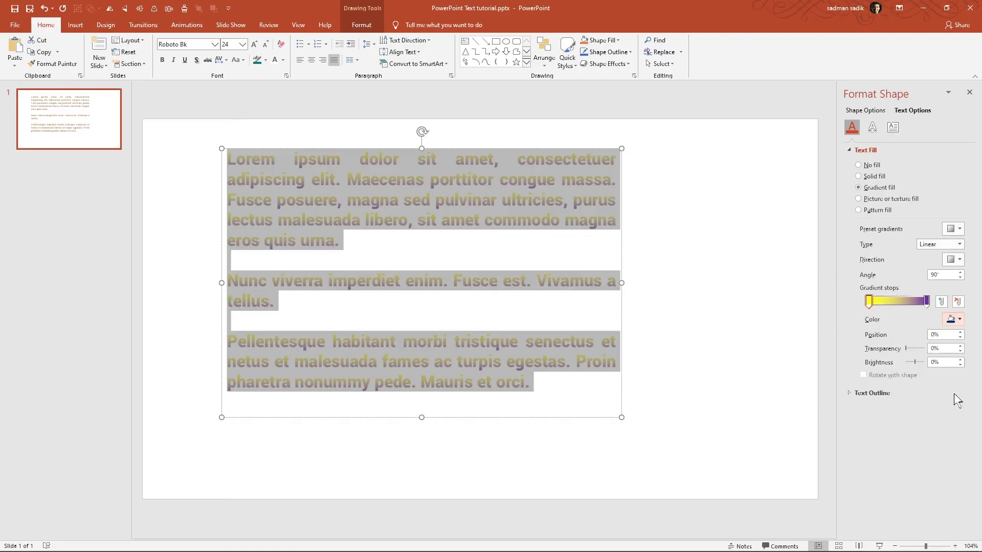
left_click(671, 249)
left_click_drag(161, 106, 766, 451)
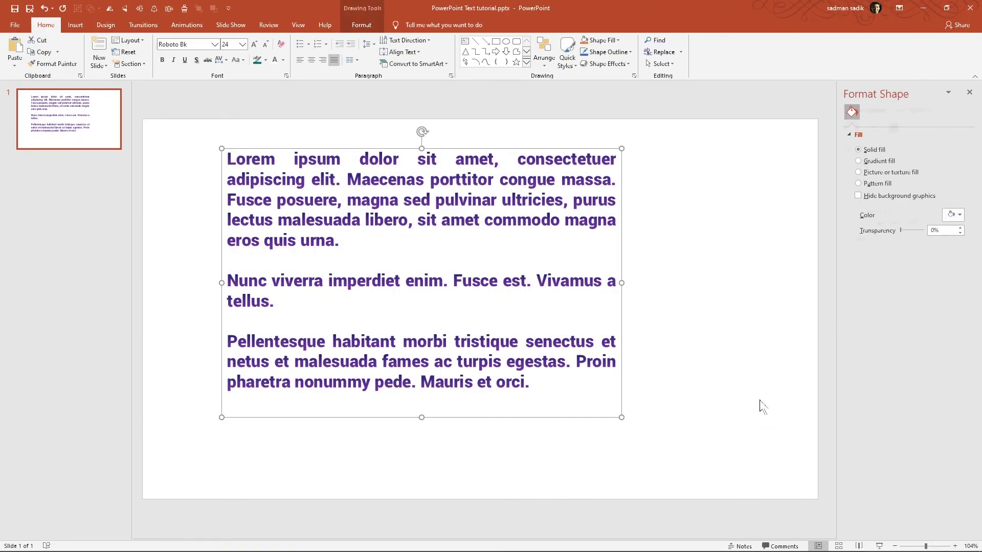
left_click(912, 111)
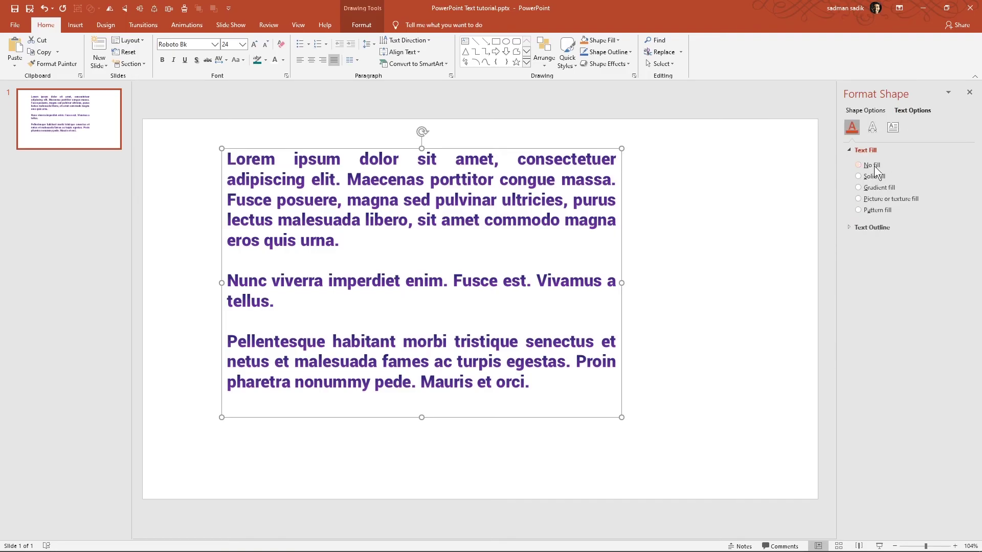
- Try a picture or texture fill on the text, then cancel the picture file choice
left_click(883, 198)
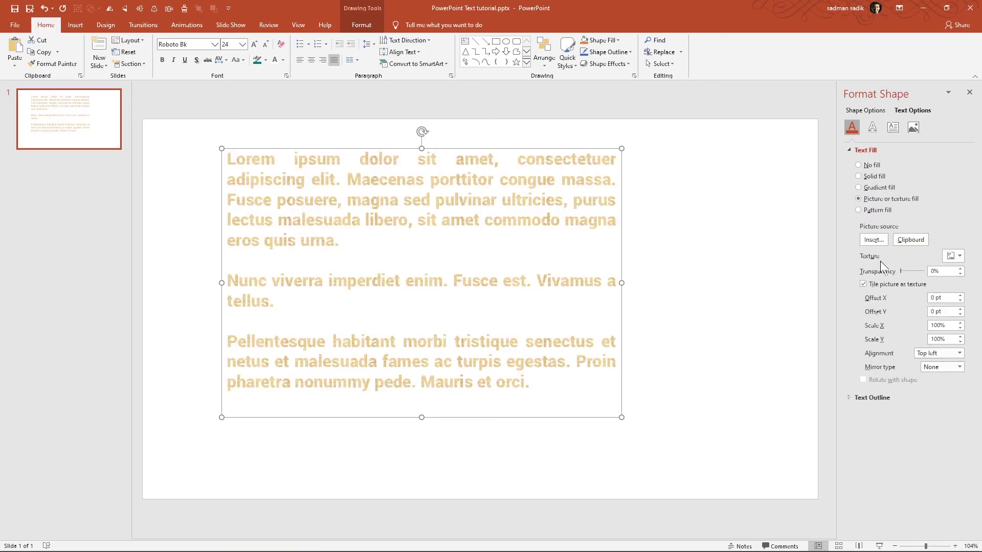
left_click(874, 241)
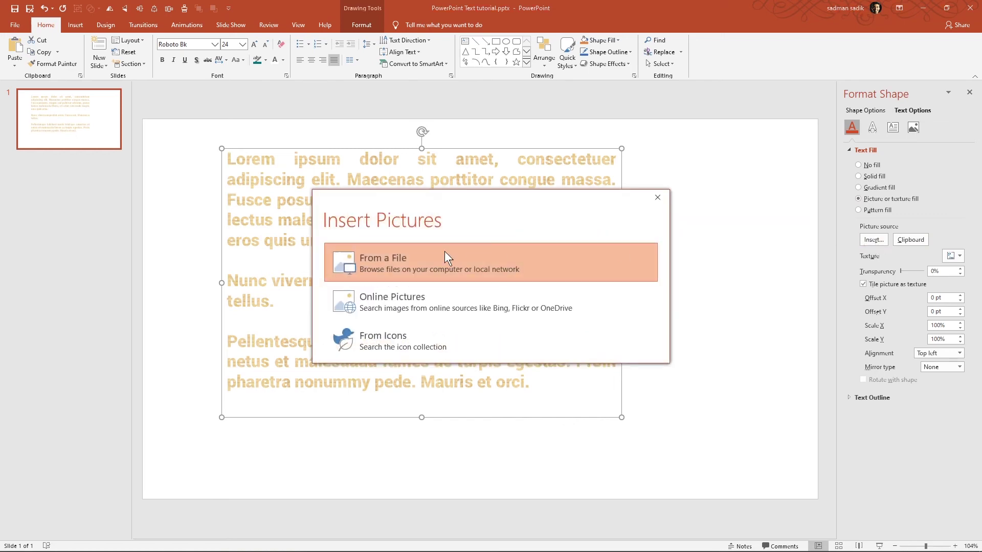
left_click(444, 253)
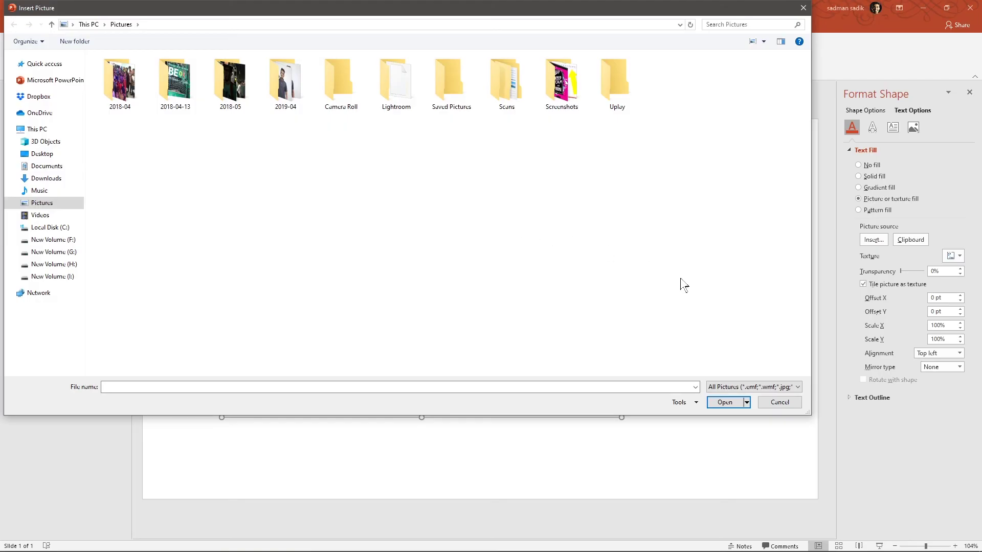
left_click(793, 404)
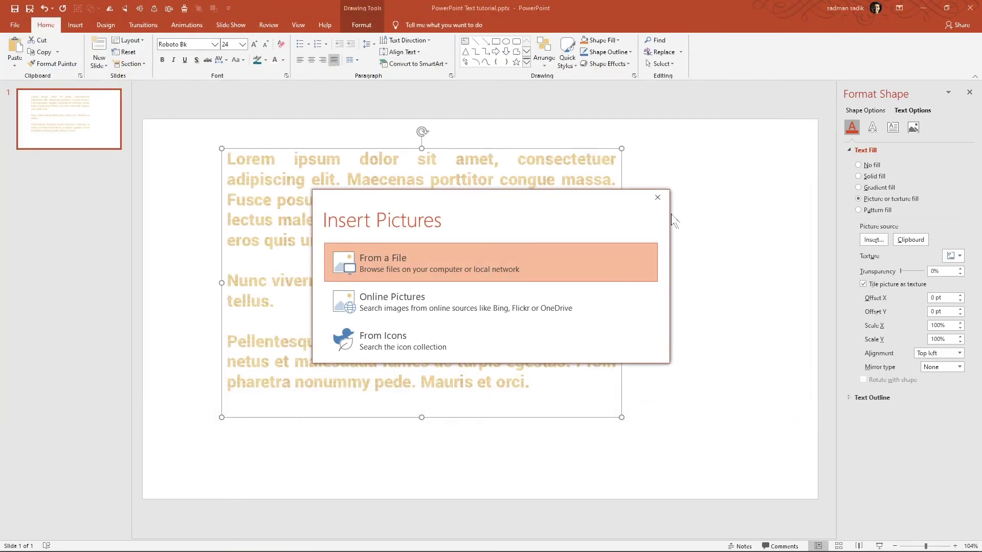
left_click(657, 198)
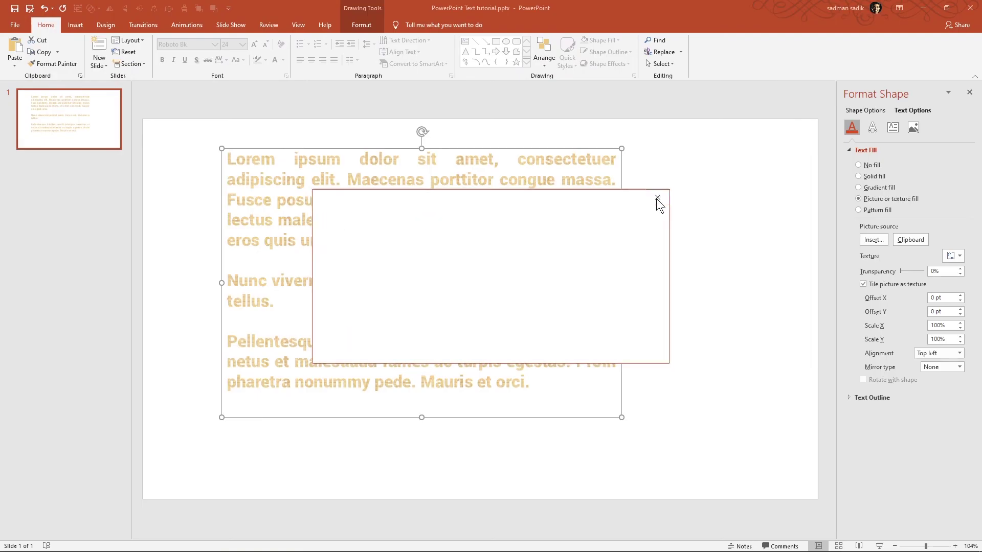
- Fill the lorem-ipsum text with a blue pattern fill
left_click(886, 212)
left_click(949, 254)
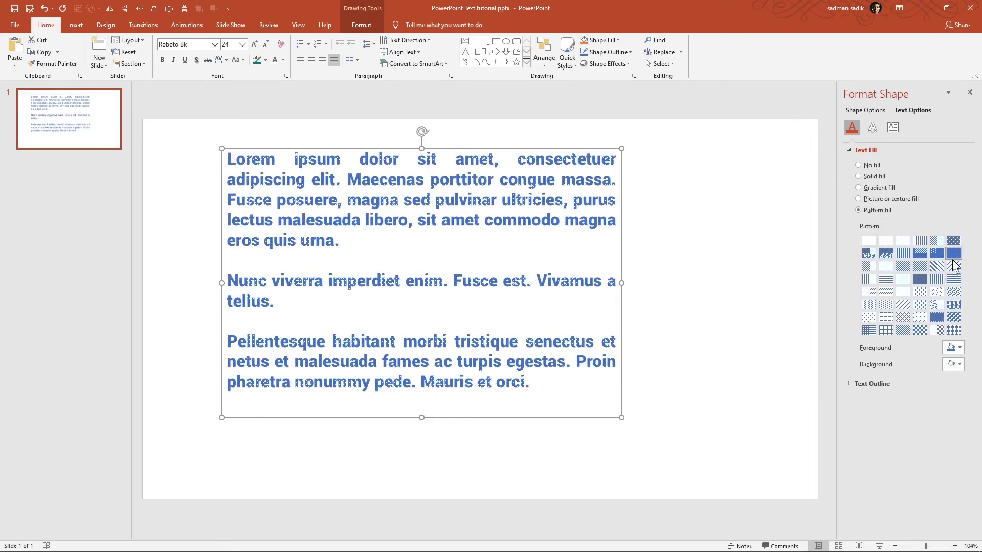
left_click(872, 128)
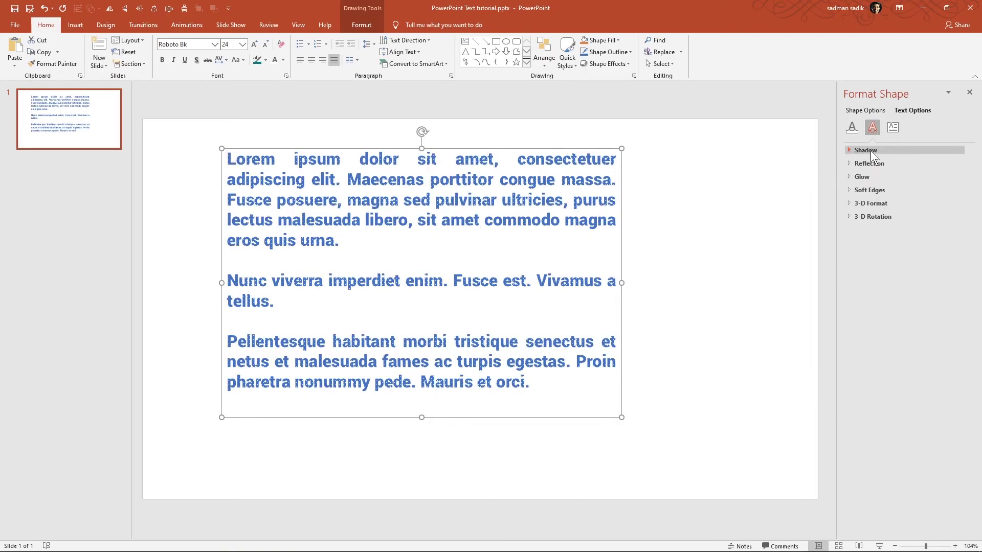
- Add a drop shadow, a reflection and a green glow to the text
left_click(871, 150)
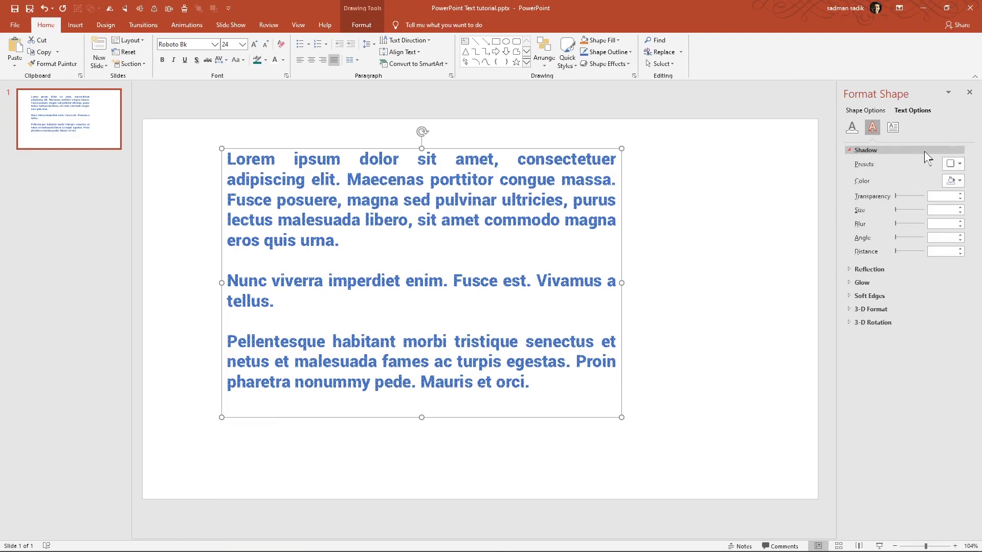
left_click(954, 164)
left_click(912, 240)
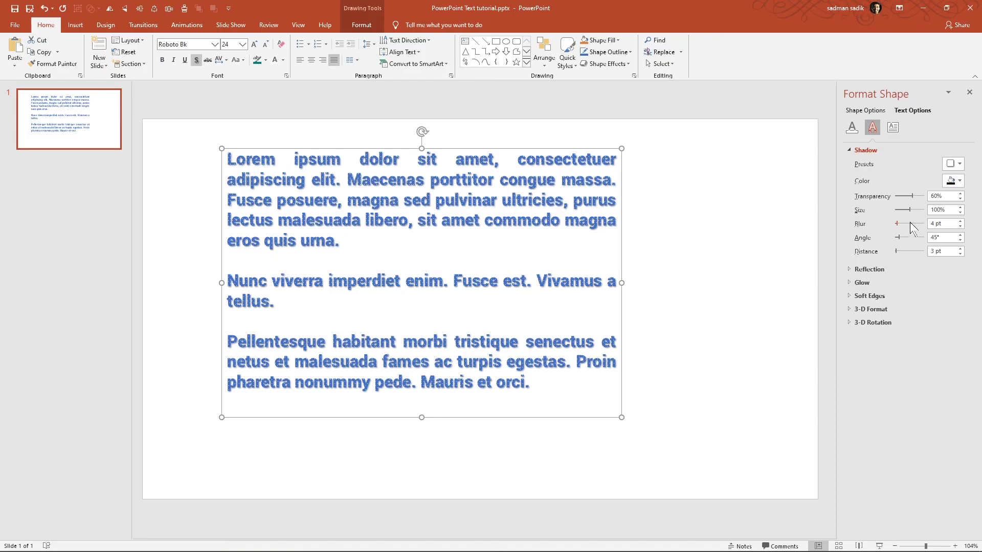
left_click(877, 271)
left_click(954, 283)
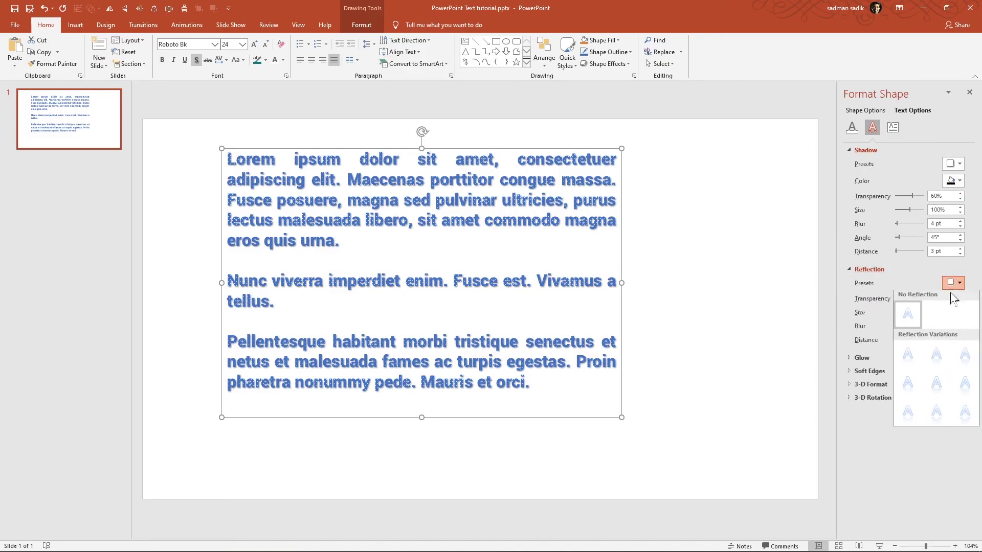
left_click(954, 355)
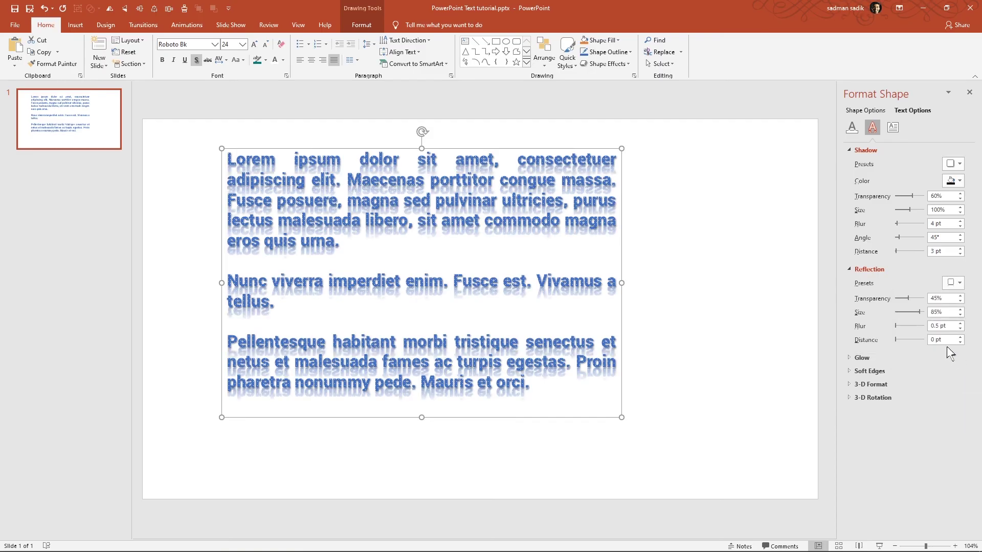
left_click(865, 358)
left_click(955, 371)
left_click(950, 457)
- Apply a top bevel and 15° X rotation to the text, then close the Format Shape pane
left_click(874, 436)
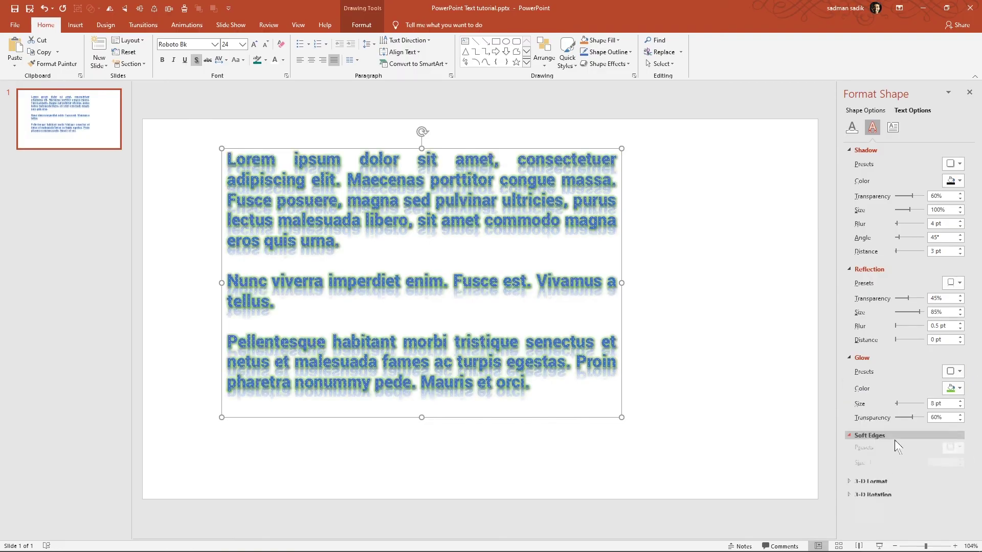
left_click(885, 481)
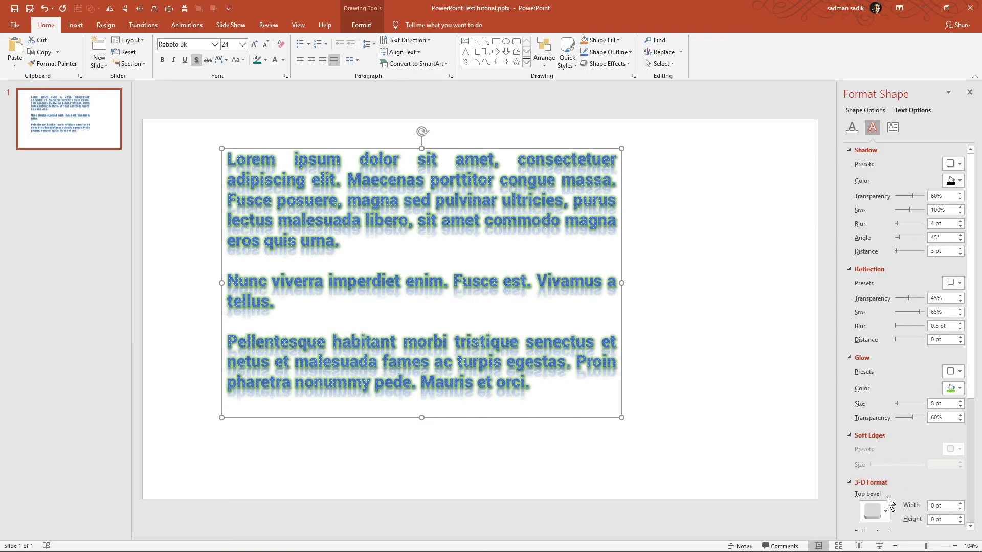
left_click(875, 509)
left_click(897, 484)
scroll(895, 470, "down", 6)
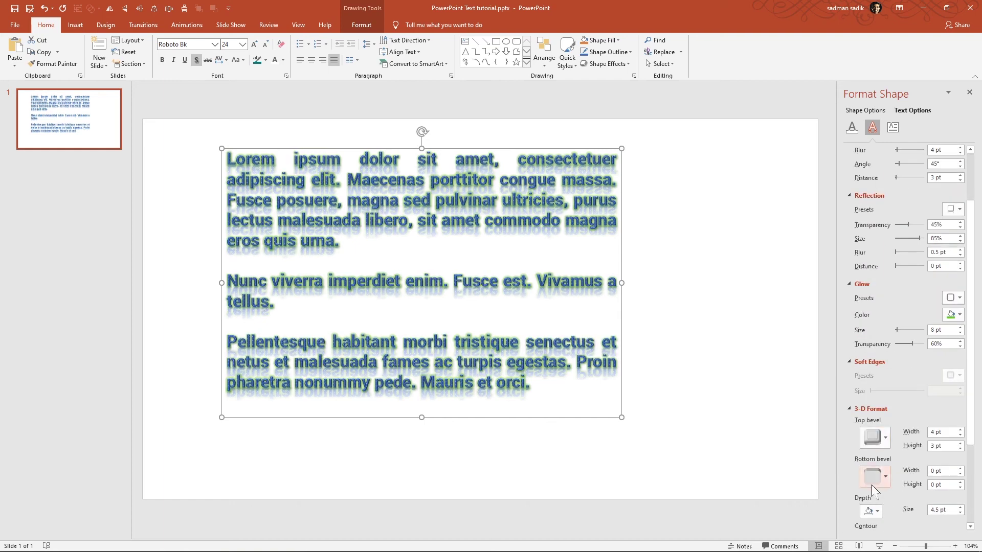
left_click(873, 526)
scroll(902, 516, "down", 3)
left_click(940, 491)
left_click(940, 492)
left_click(941, 492)
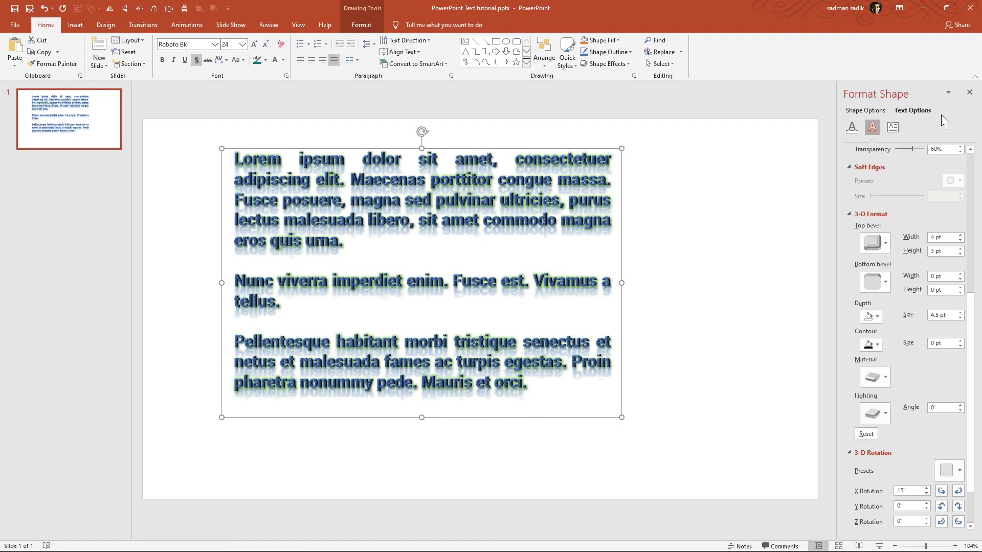
left_click(968, 93)
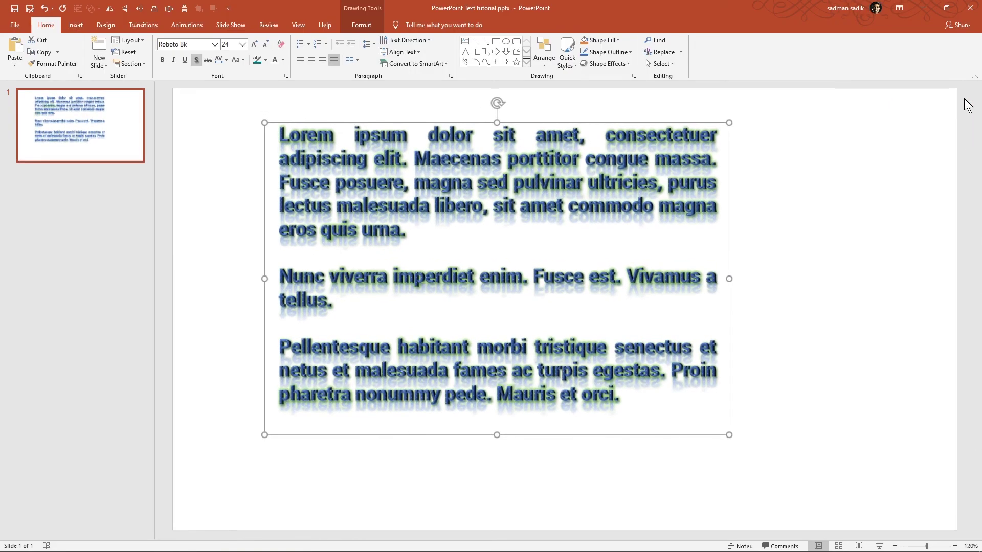
left_click(766, 153)
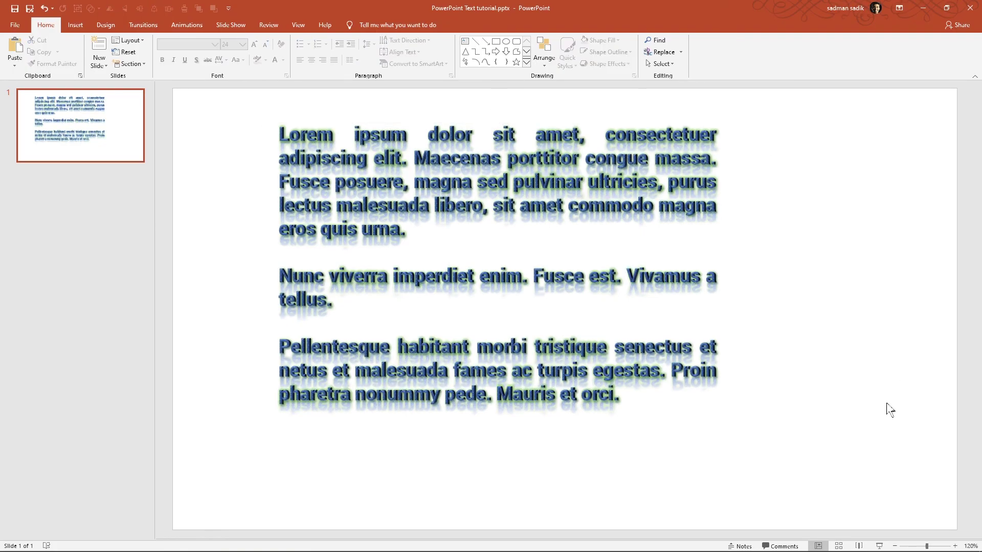
- Clear all formatting from the text box and narrow it to about half its width
left_click_drag(885, 469, 255, 96)
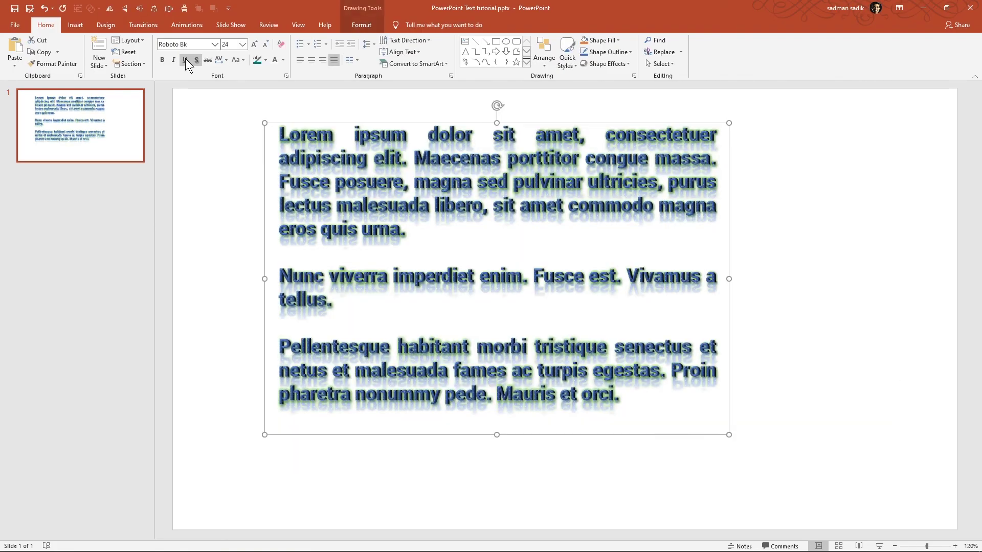
left_click(281, 46)
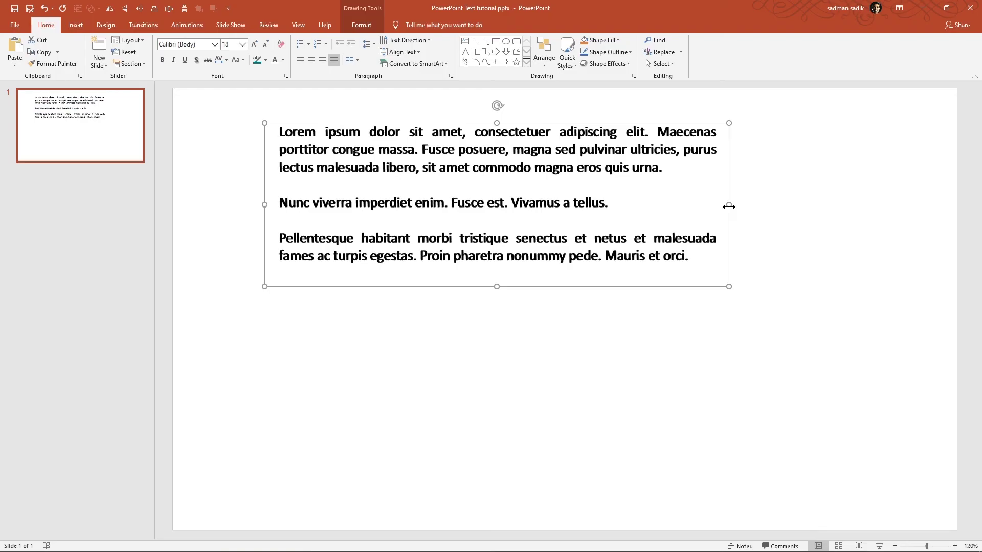
left_click_drag(728, 205, 565, 207)
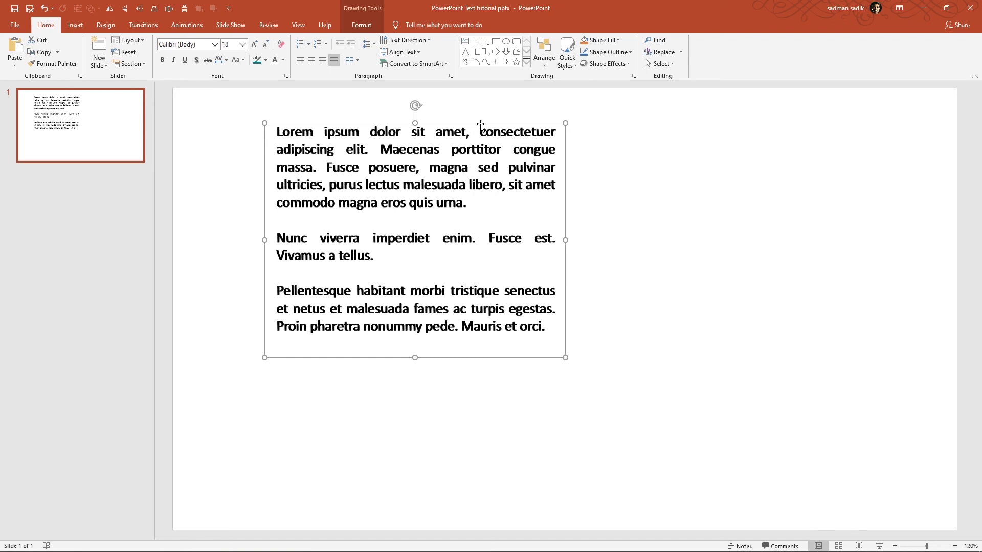
left_click(503, 108)
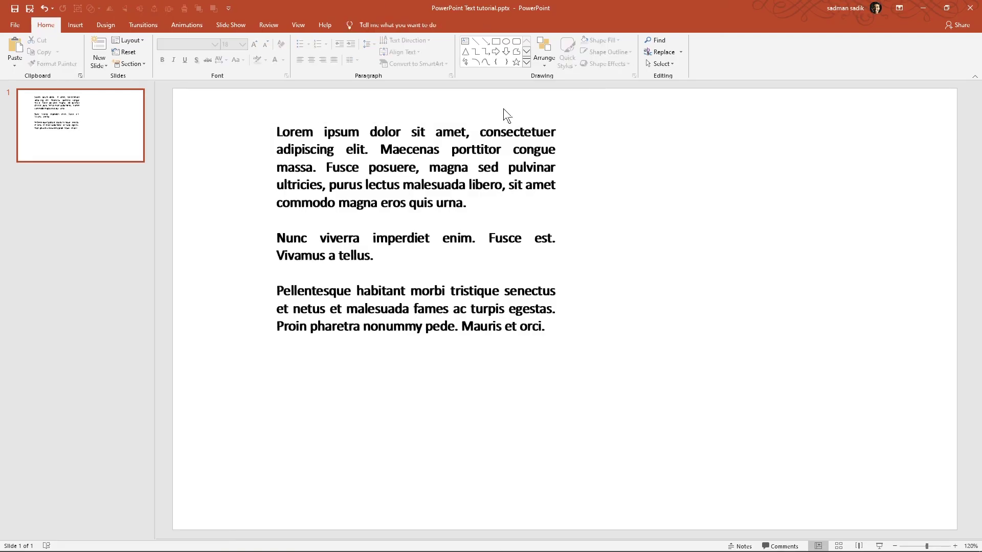